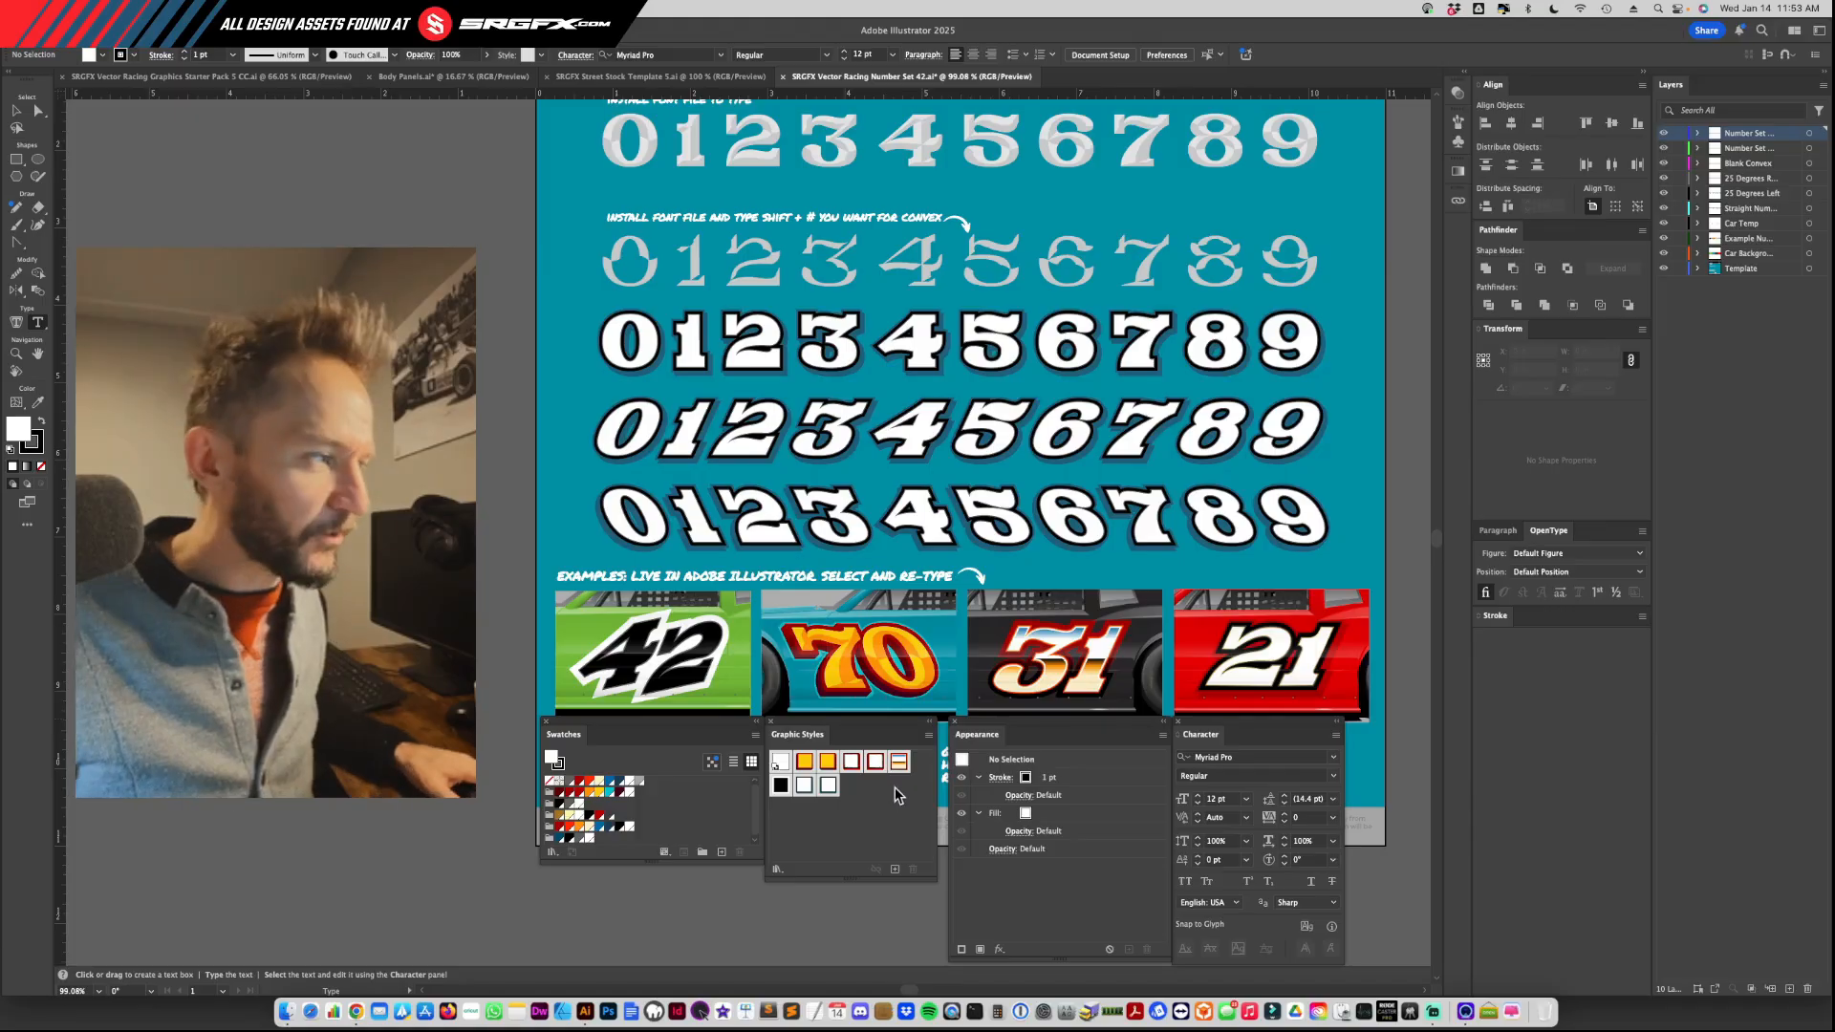
# Step: Switch to Finder to view the files in the SRGFX-Racing-Number-Set-42 folder and return to Illustrator
pyautogui.press('super+Tab')
pyautogui.press('super+Tab')
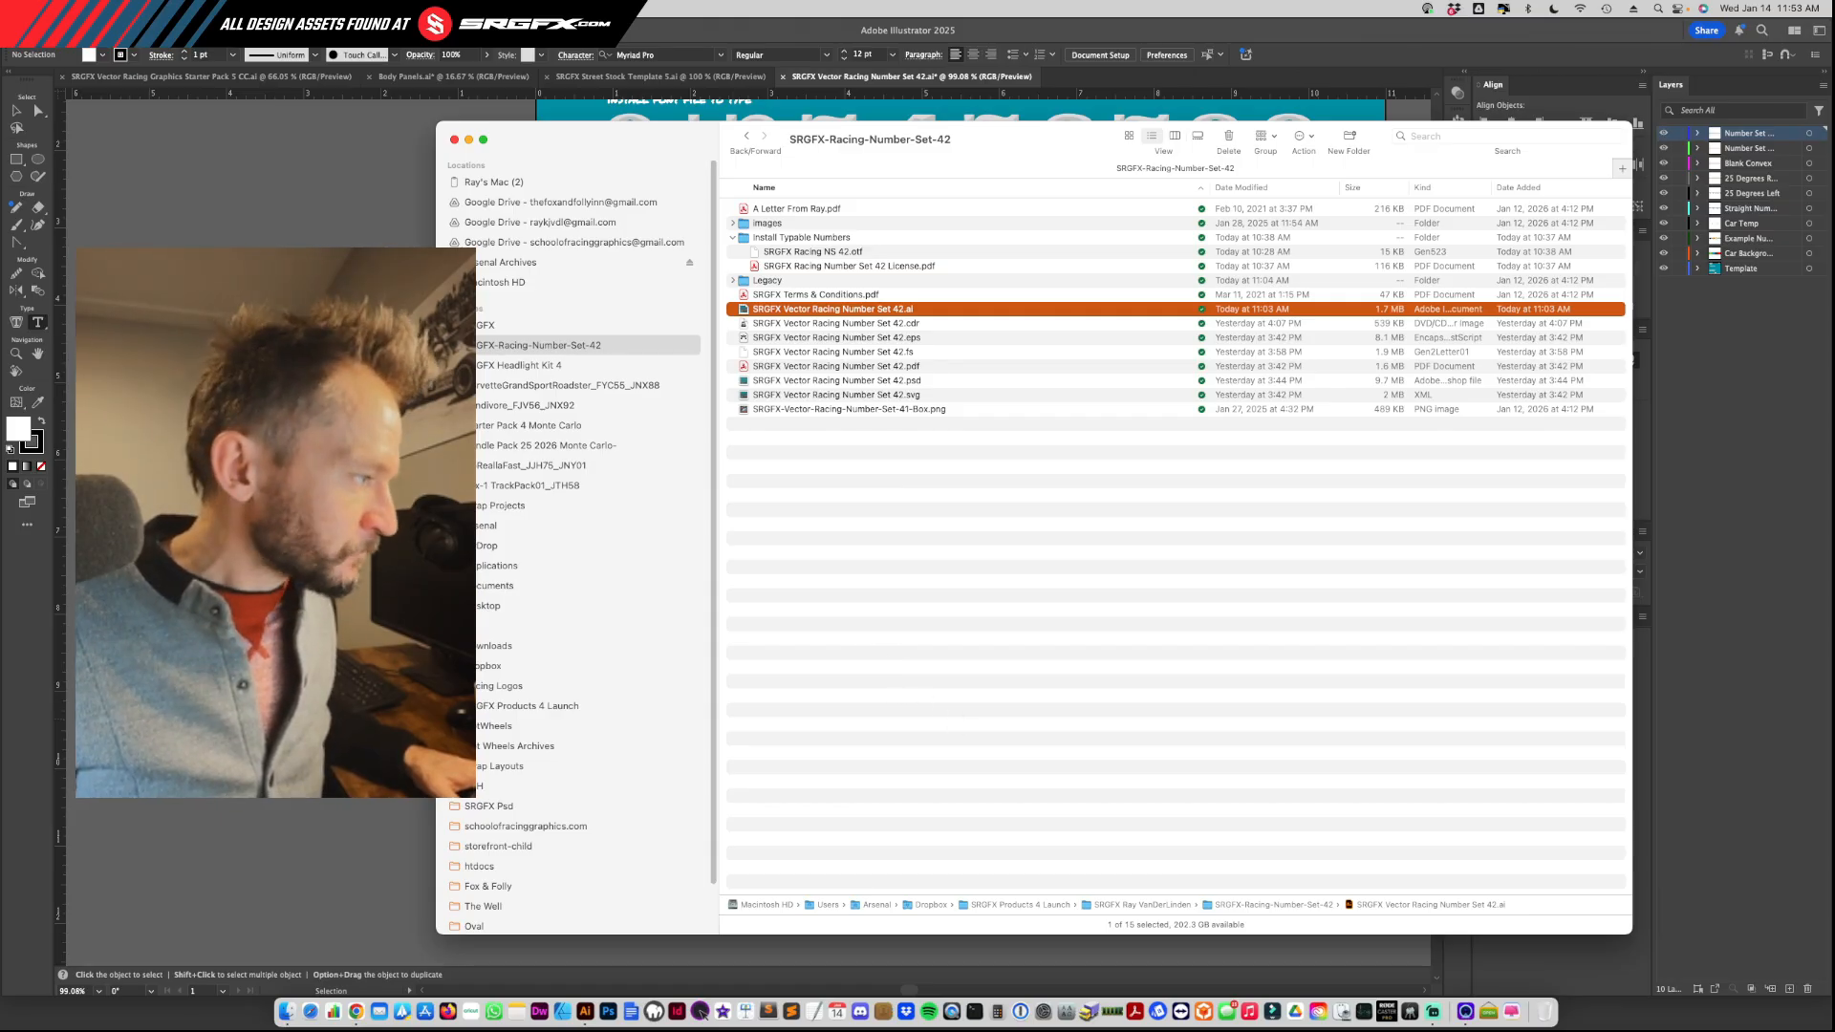
pyautogui.click(406, 798)
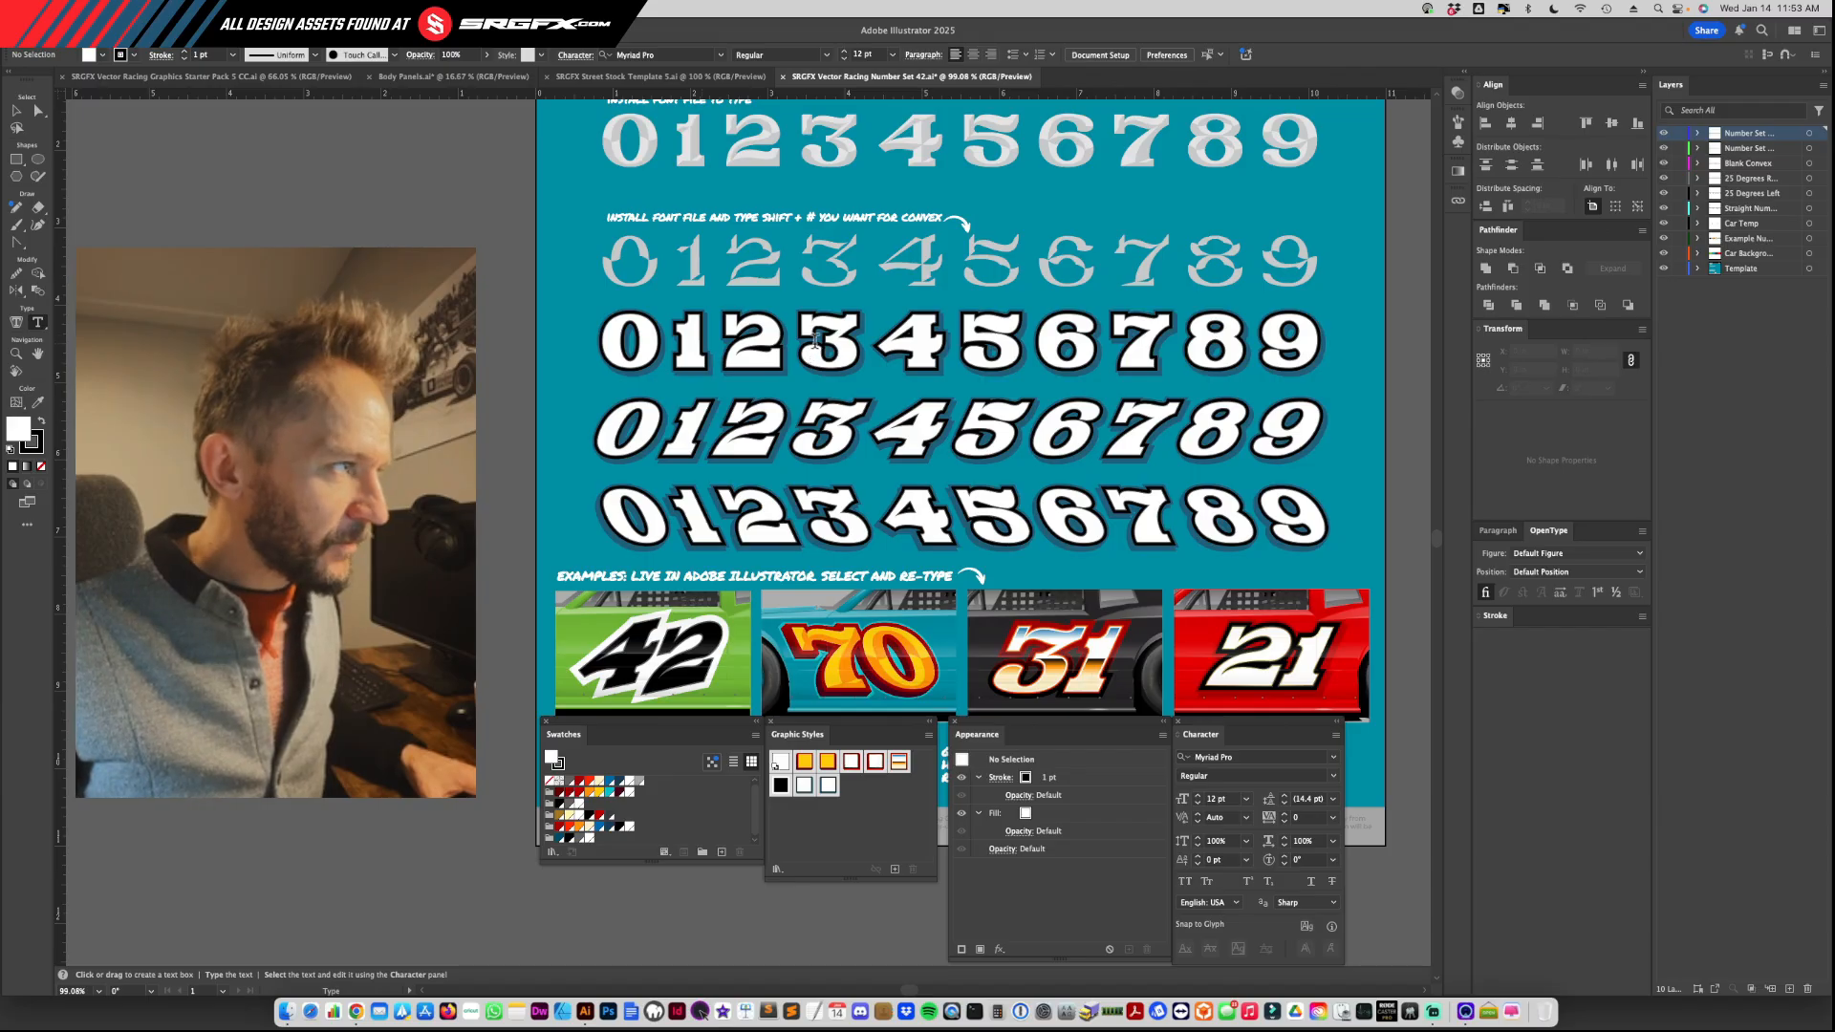
# Step: Replace the 2 in the blank convex row with the * character and place the resulting convex 8 over the outlined 8 in the straight row
pyautogui.moveTo(791, 342); pyautogui.dragTo(621, 363)
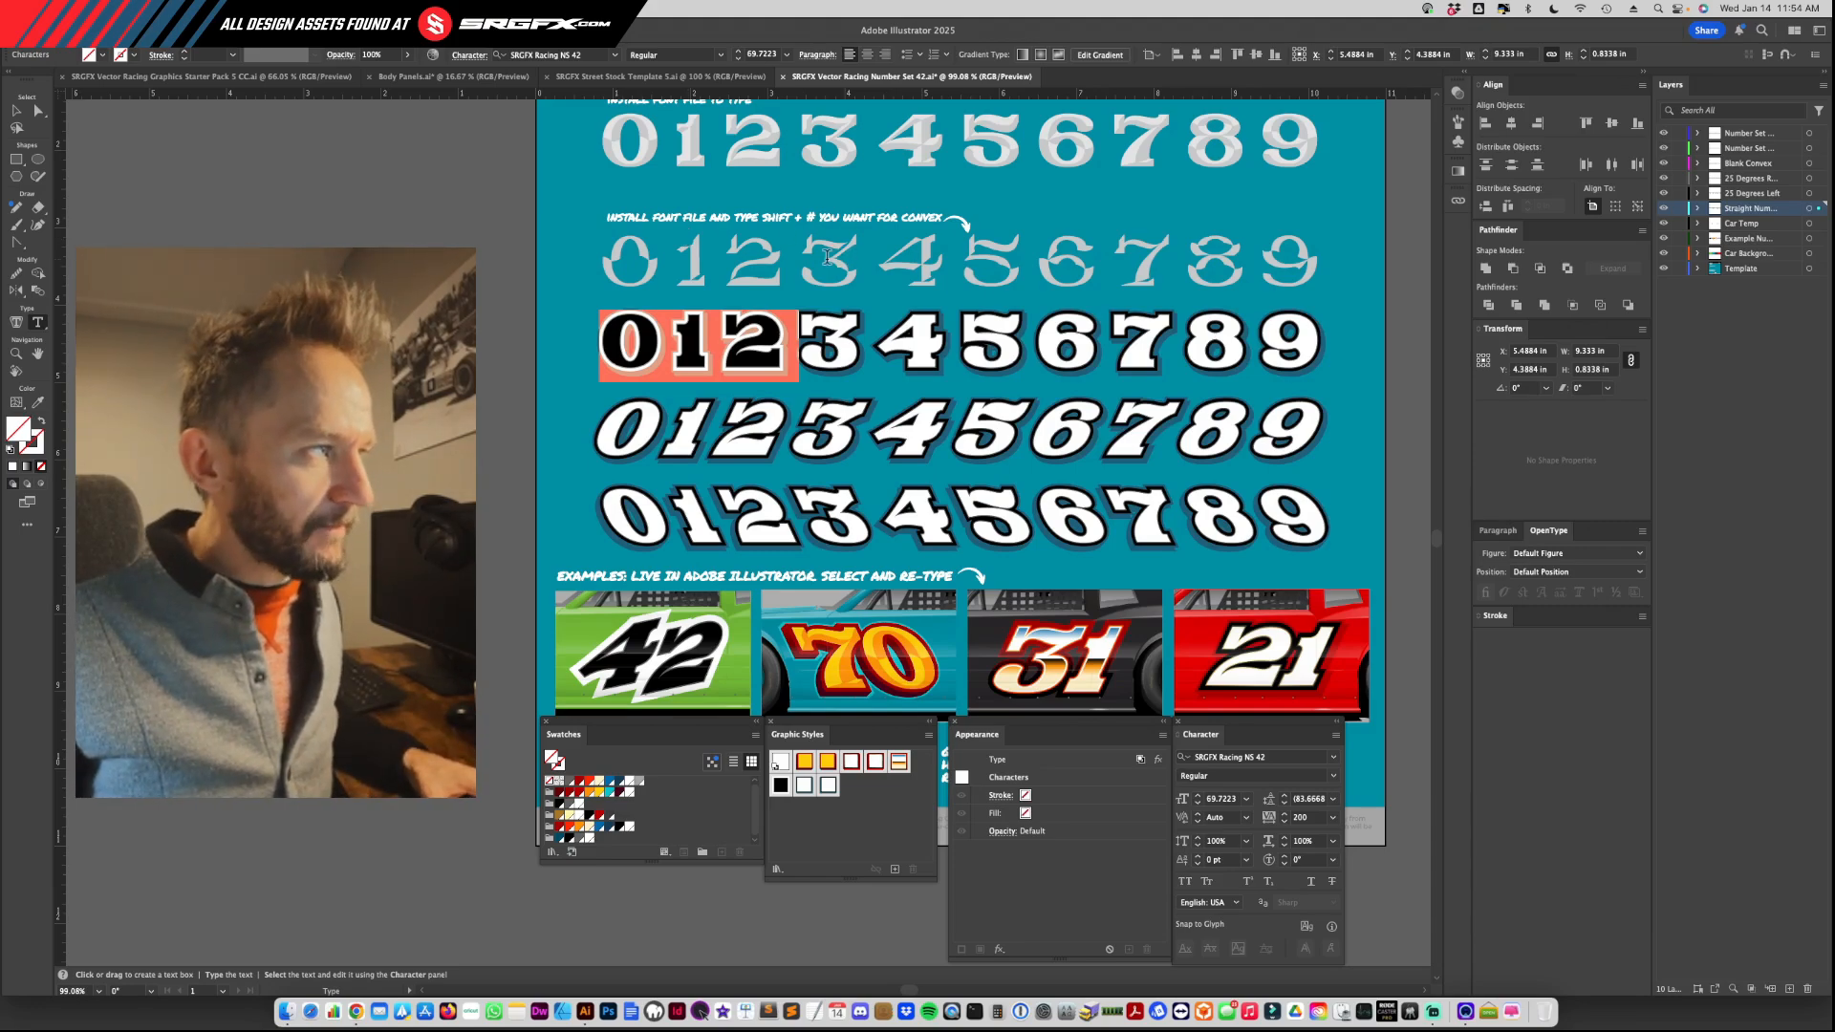
pyautogui.moveTo(791, 258); pyautogui.dragTo(884, 263)
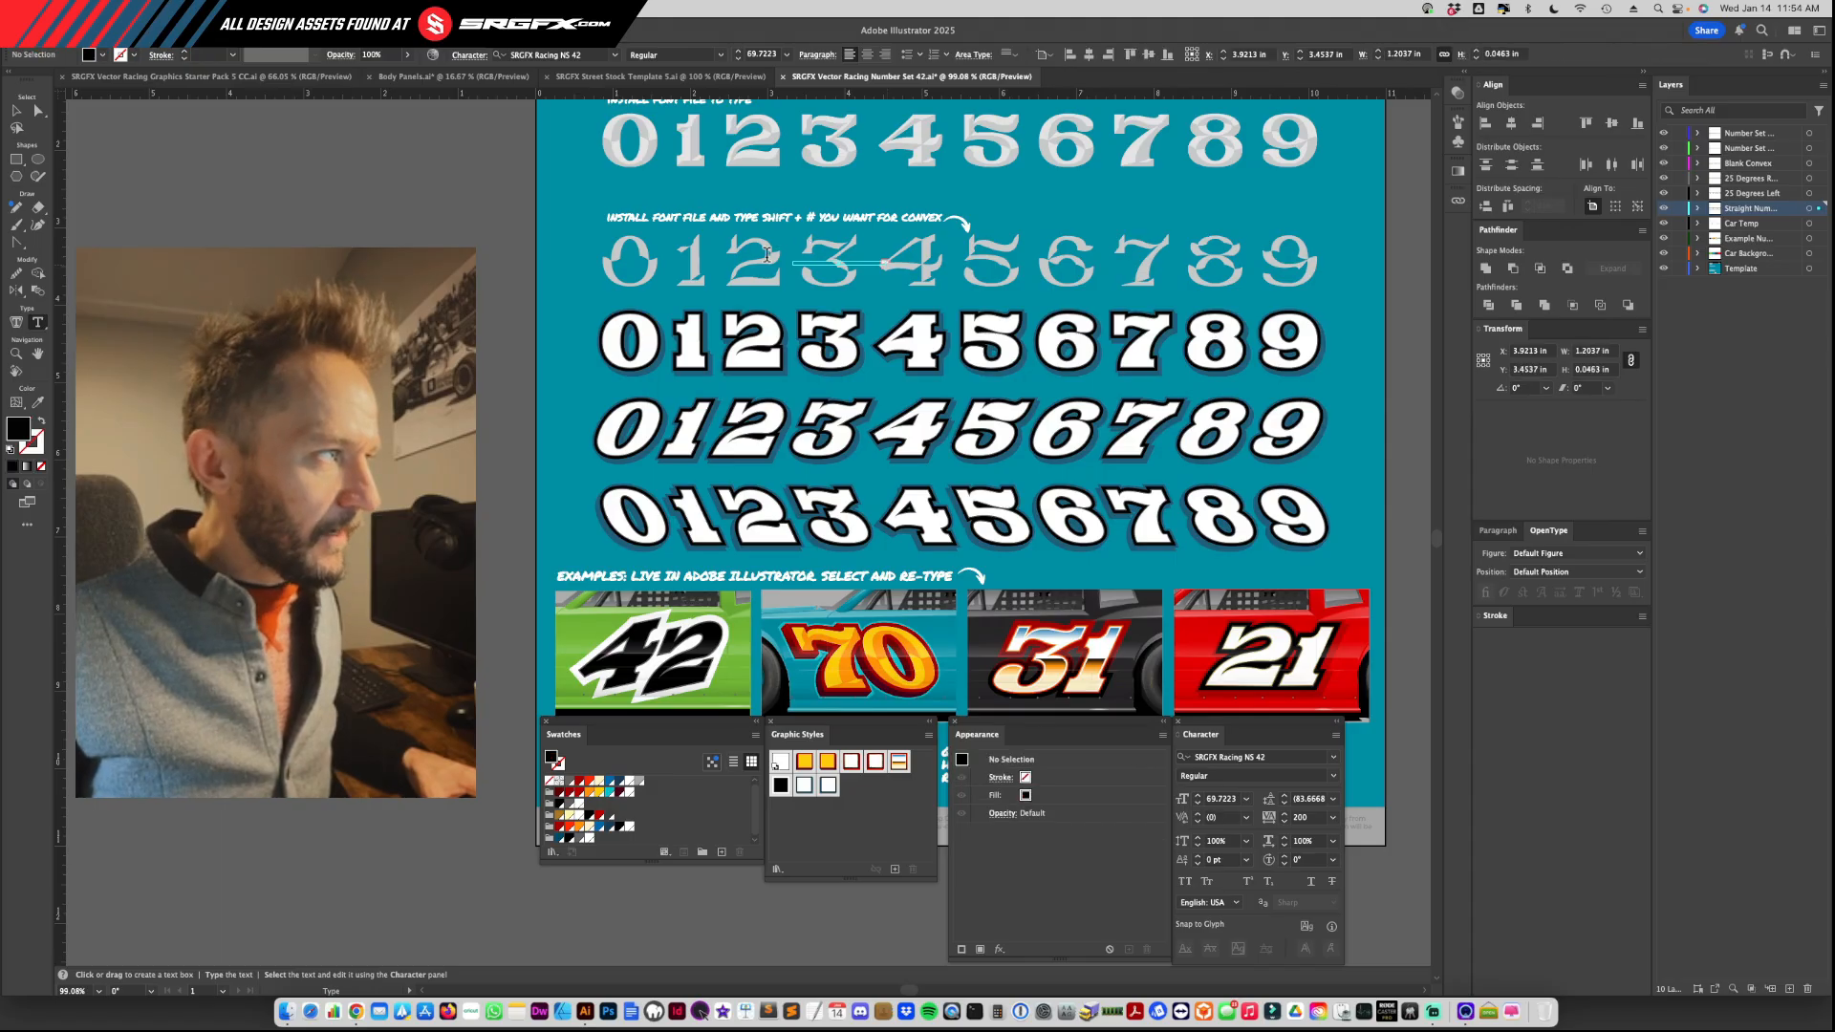
pyautogui.click(765, 255)
pyautogui.hotkey('shift', 'Left')
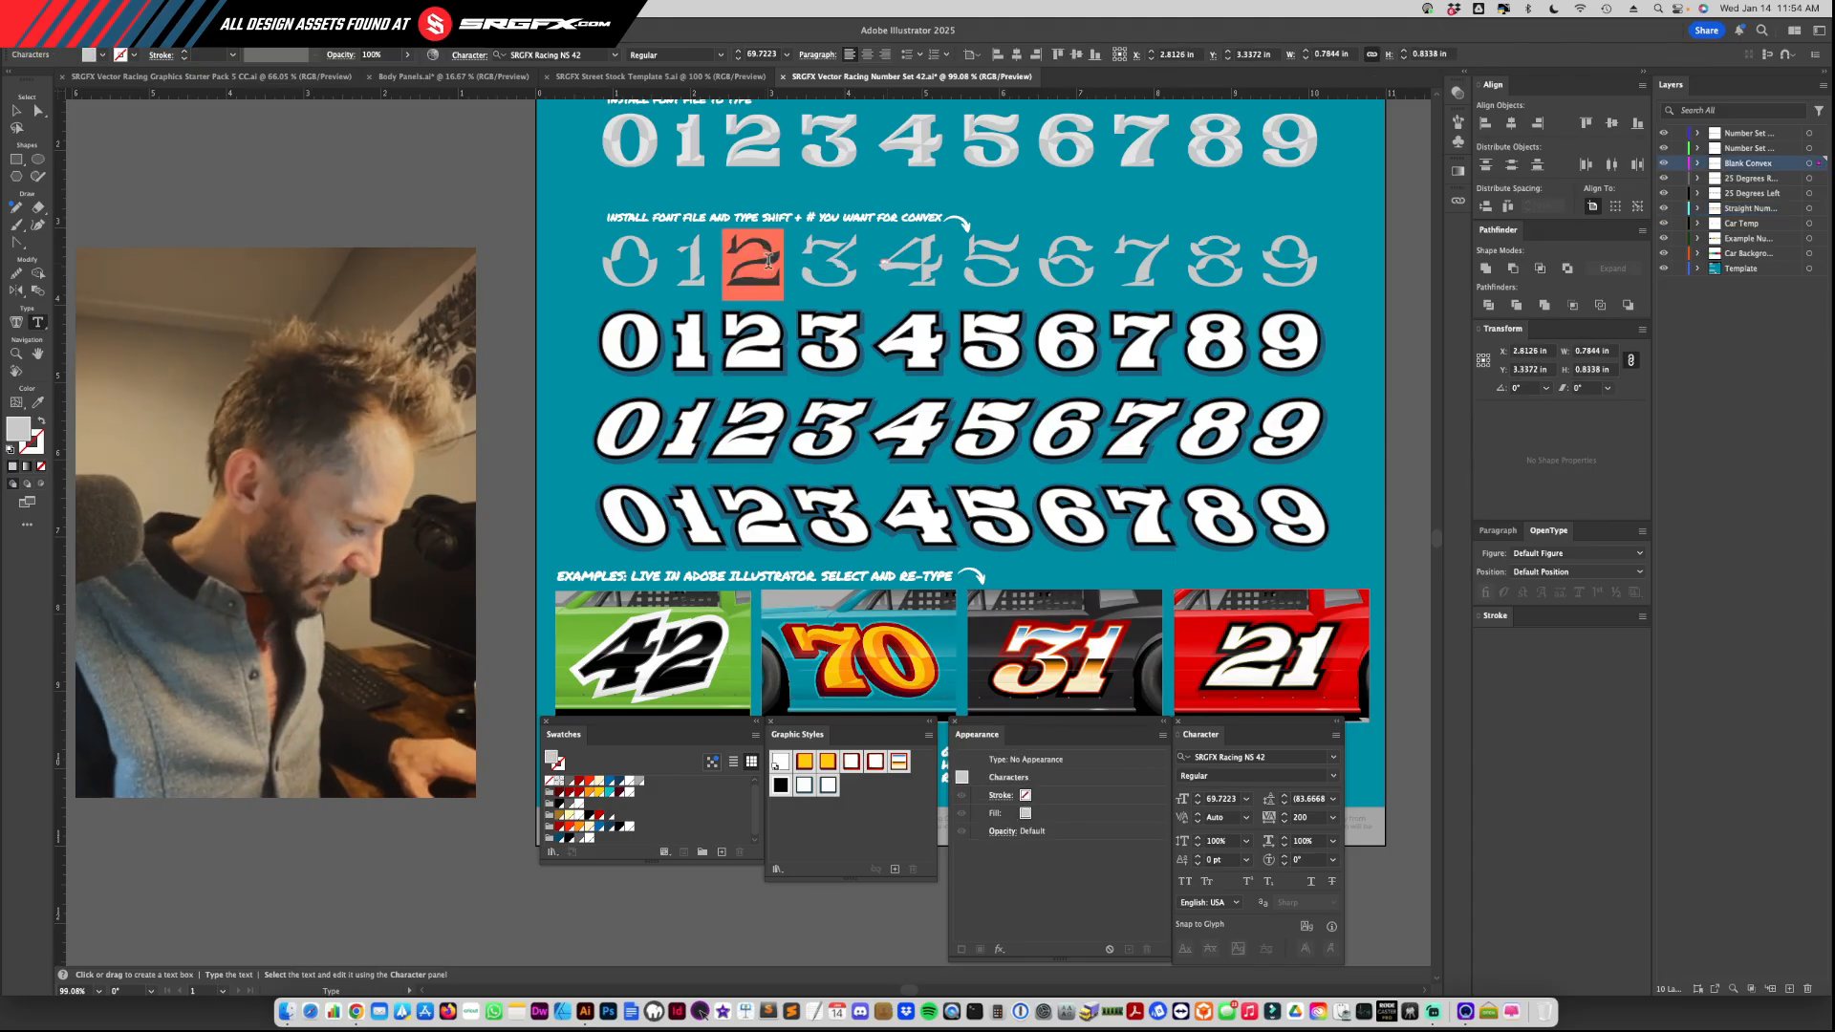
pyautogui.write('*')
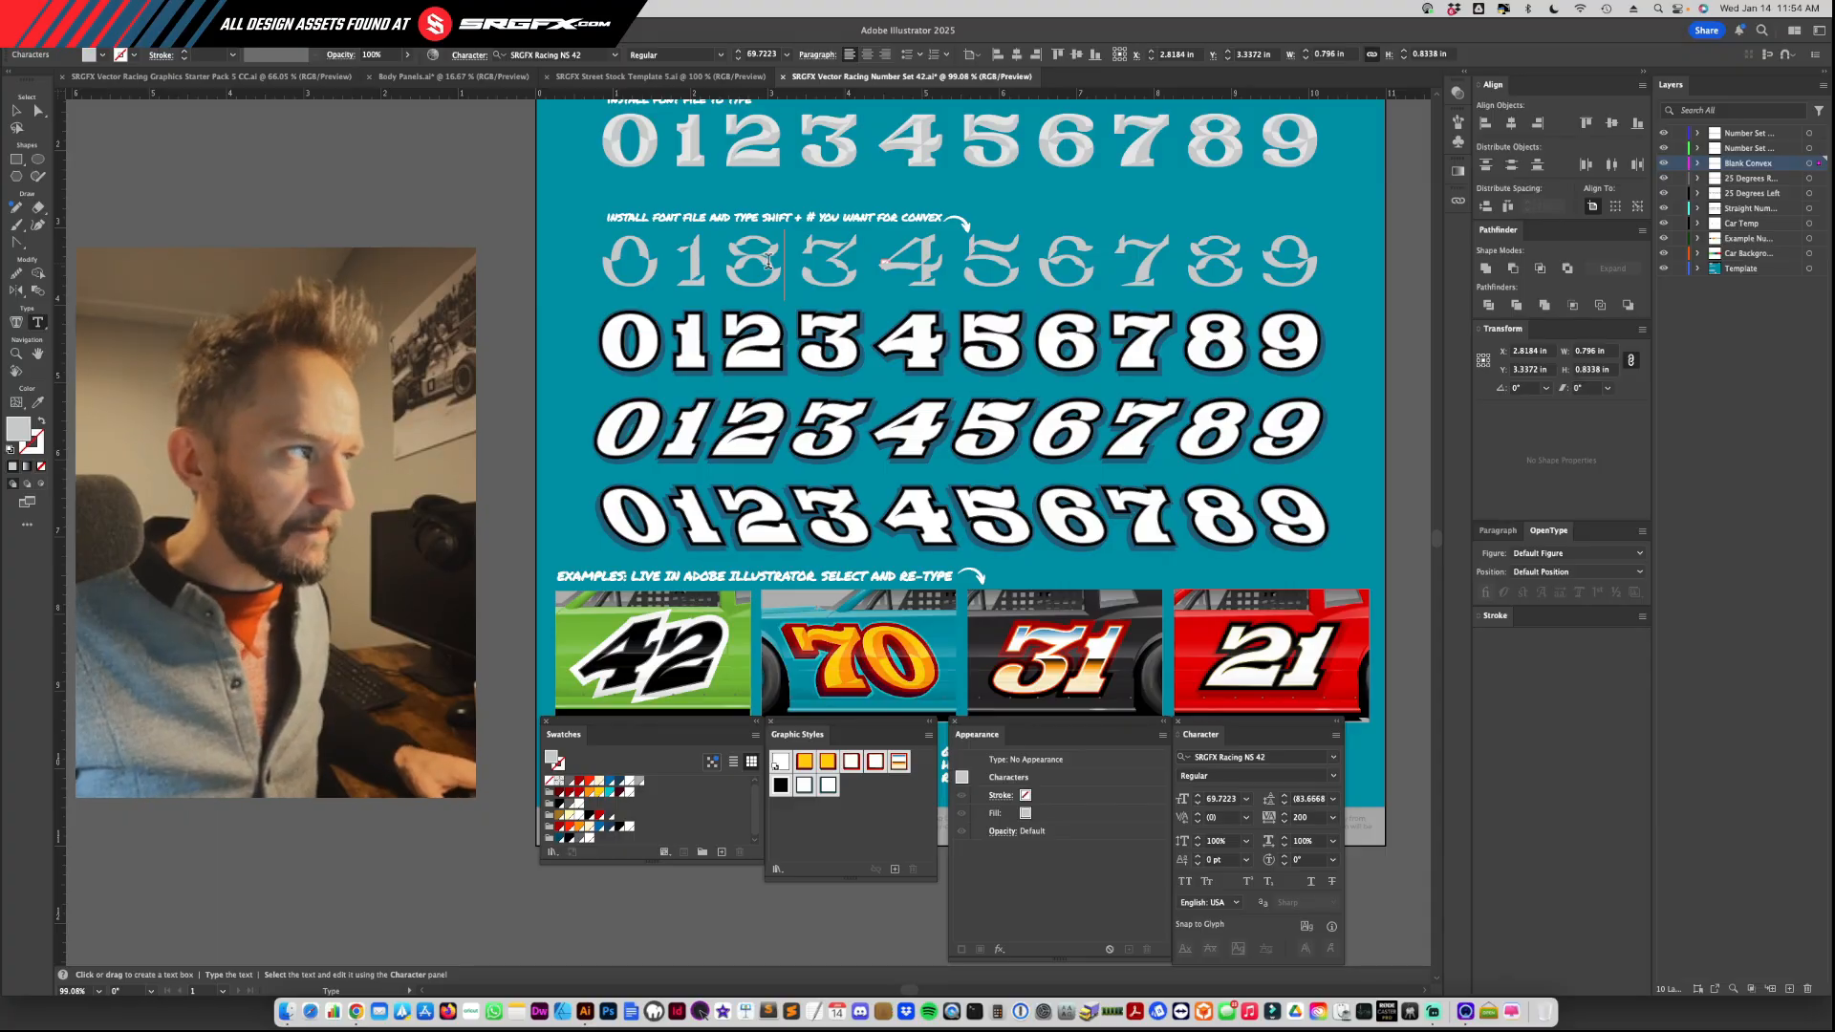
pyautogui.press('Escape')
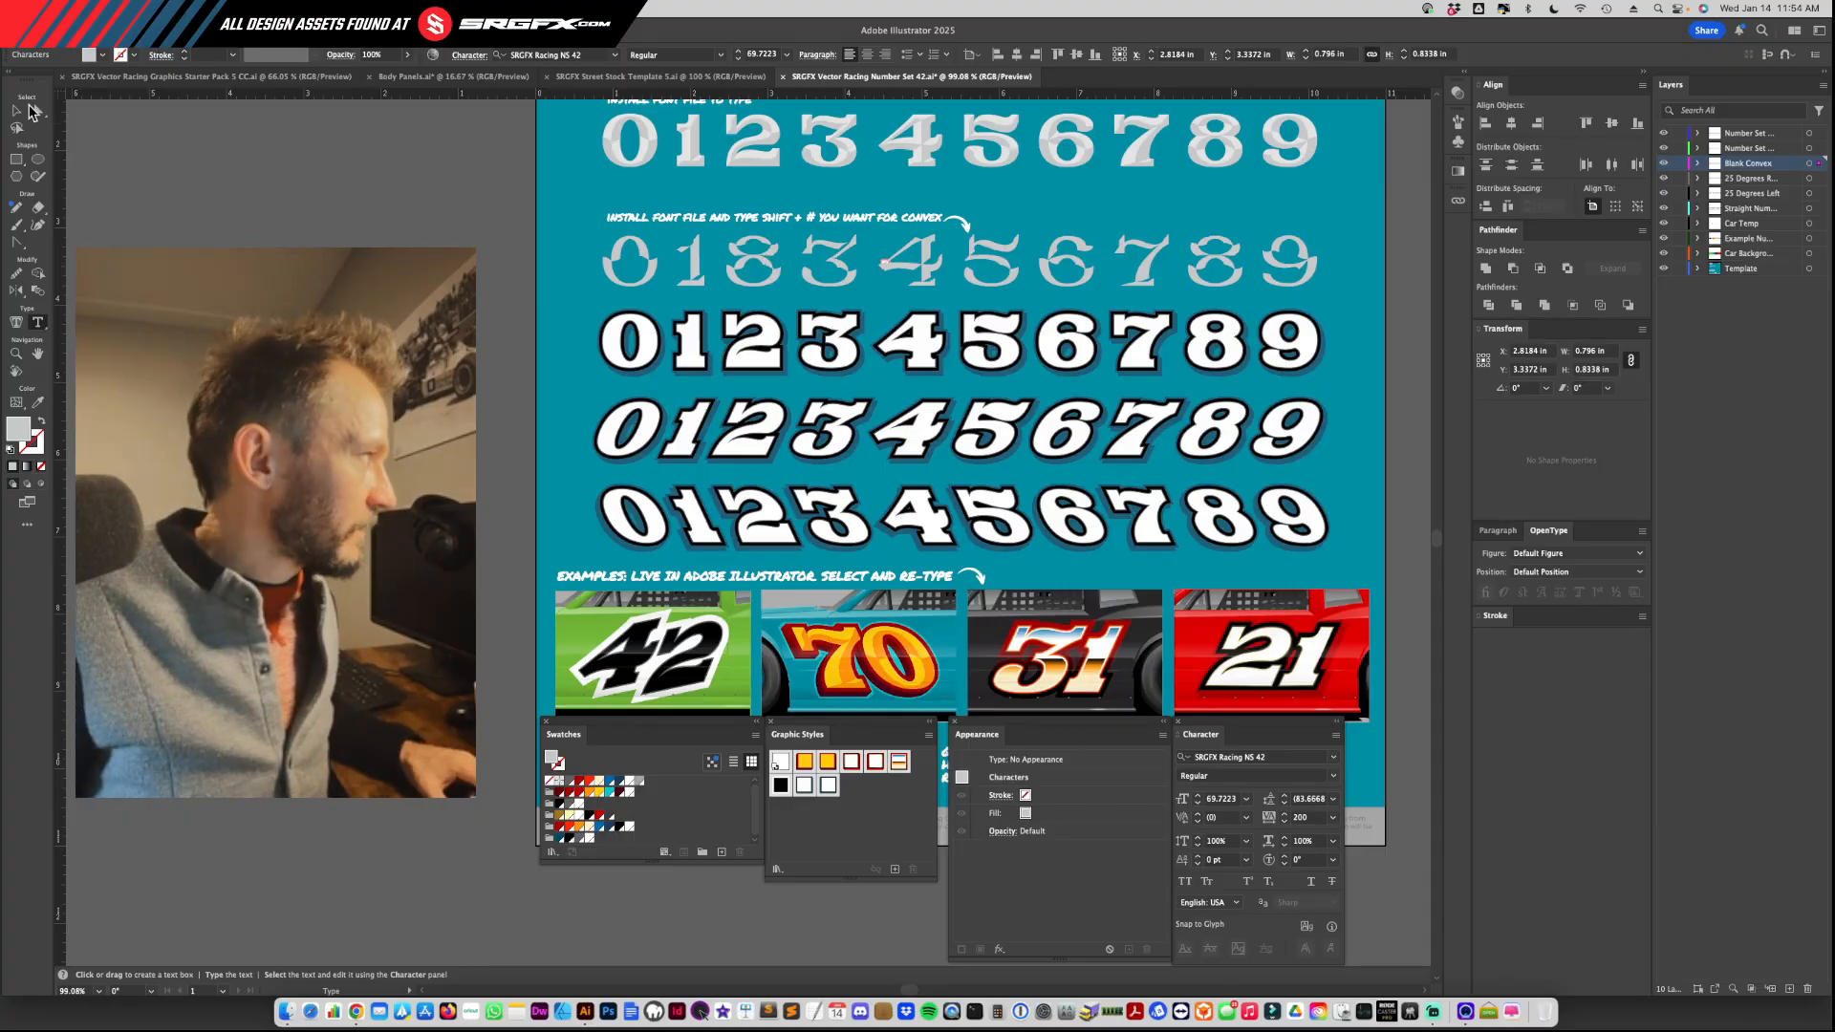
pyautogui.click(753, 251)
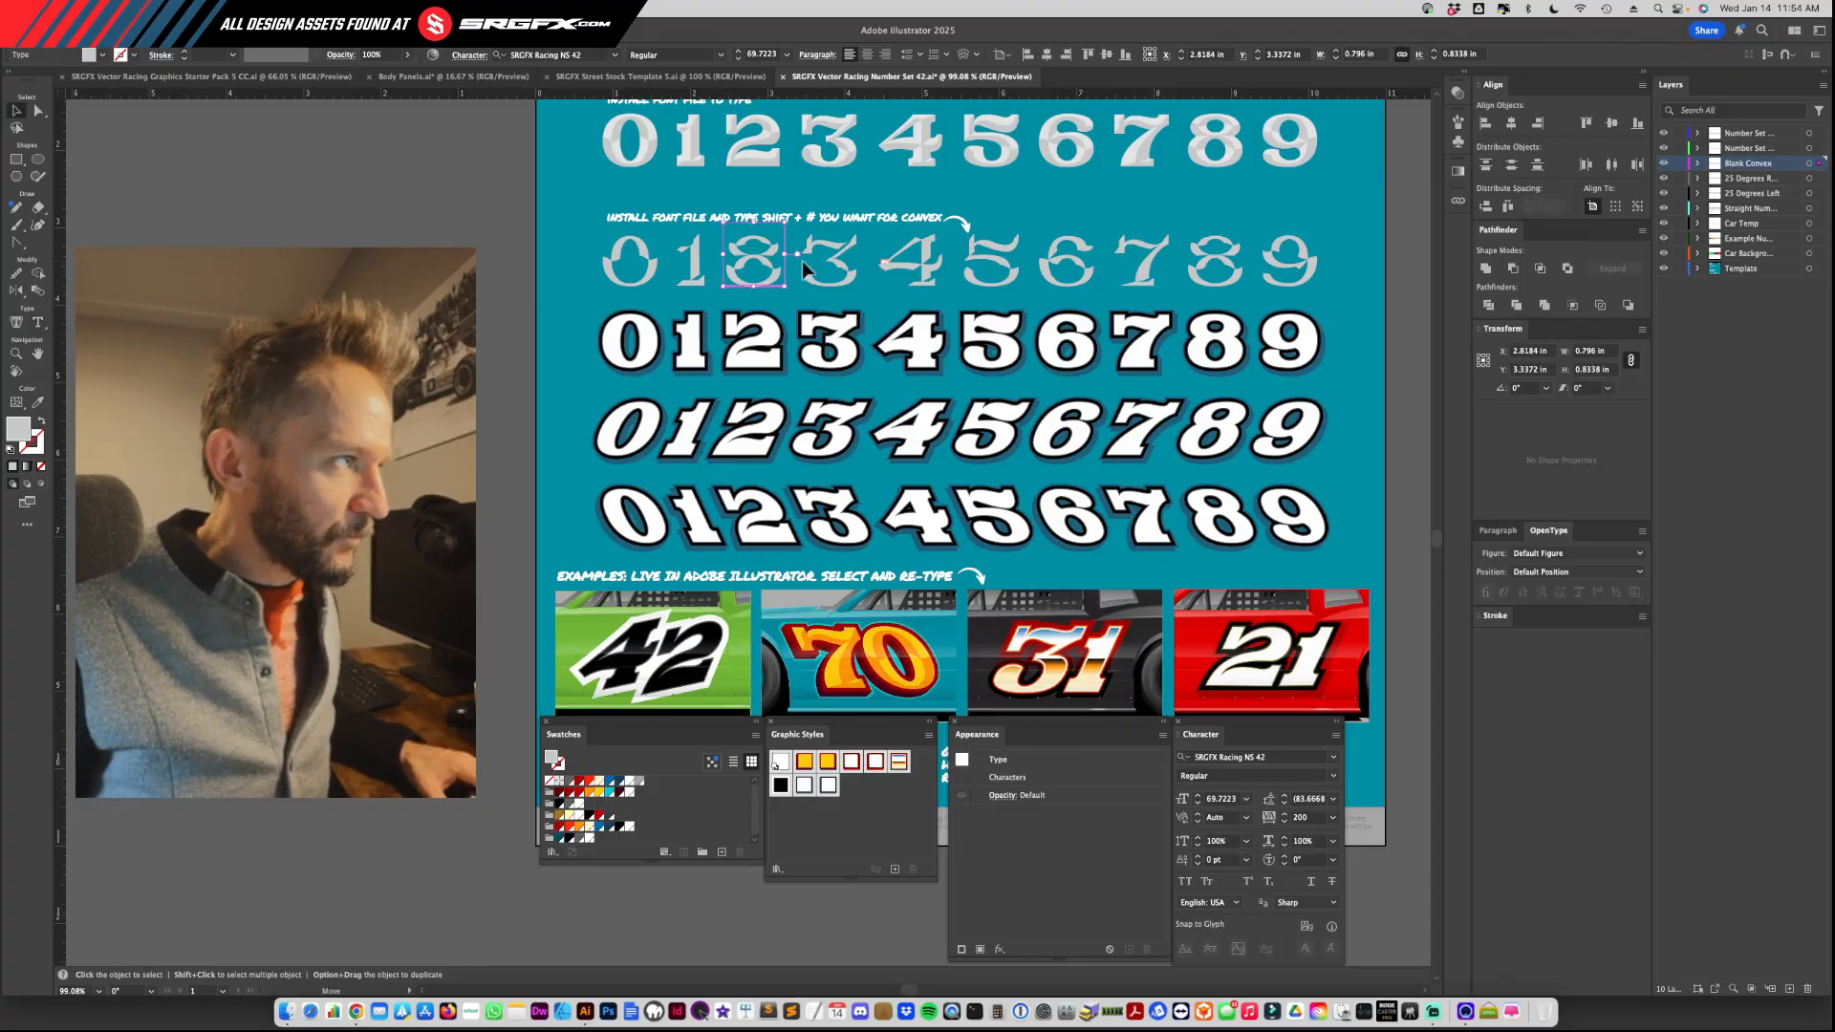
pyautogui.moveTo(802, 267); pyautogui.dragTo(1227, 351)
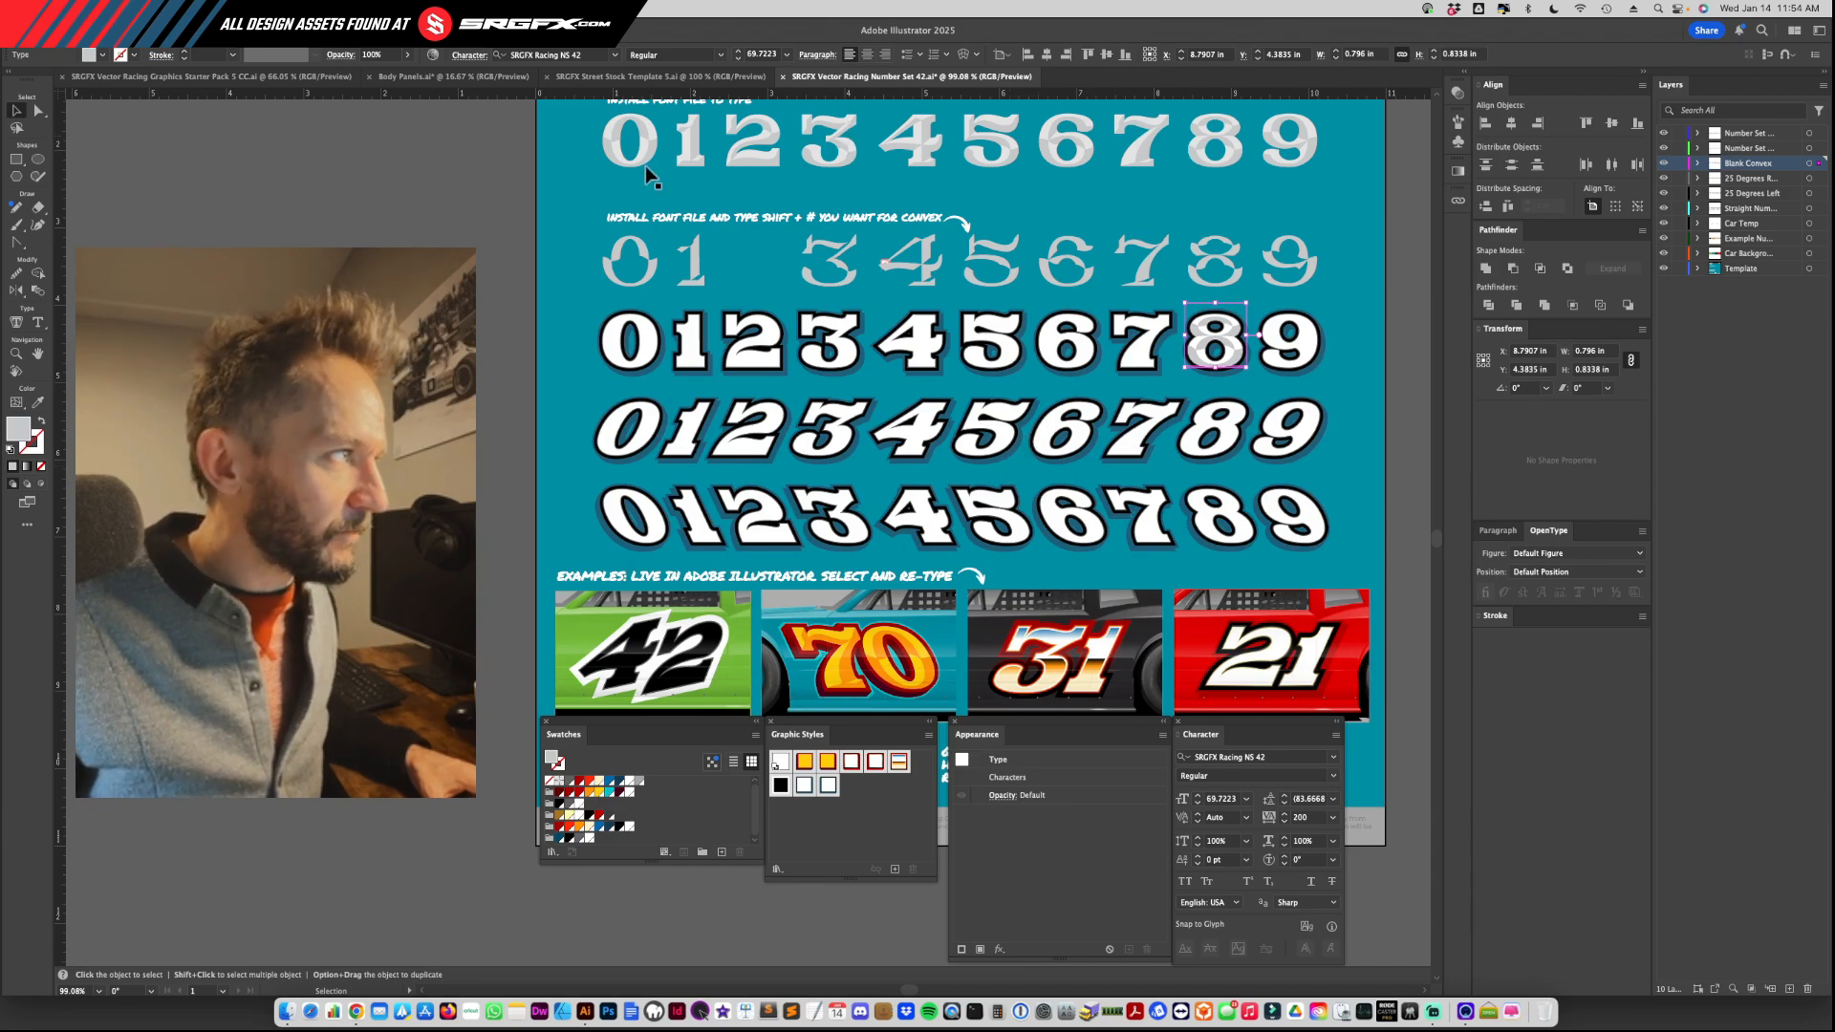
# Step: Pull the solid number row away from its convex overlay, reduce it to a single 0 and place it beside the loose convex 0
pyautogui.moveTo(646, 166); pyautogui.dragTo(340, 333)
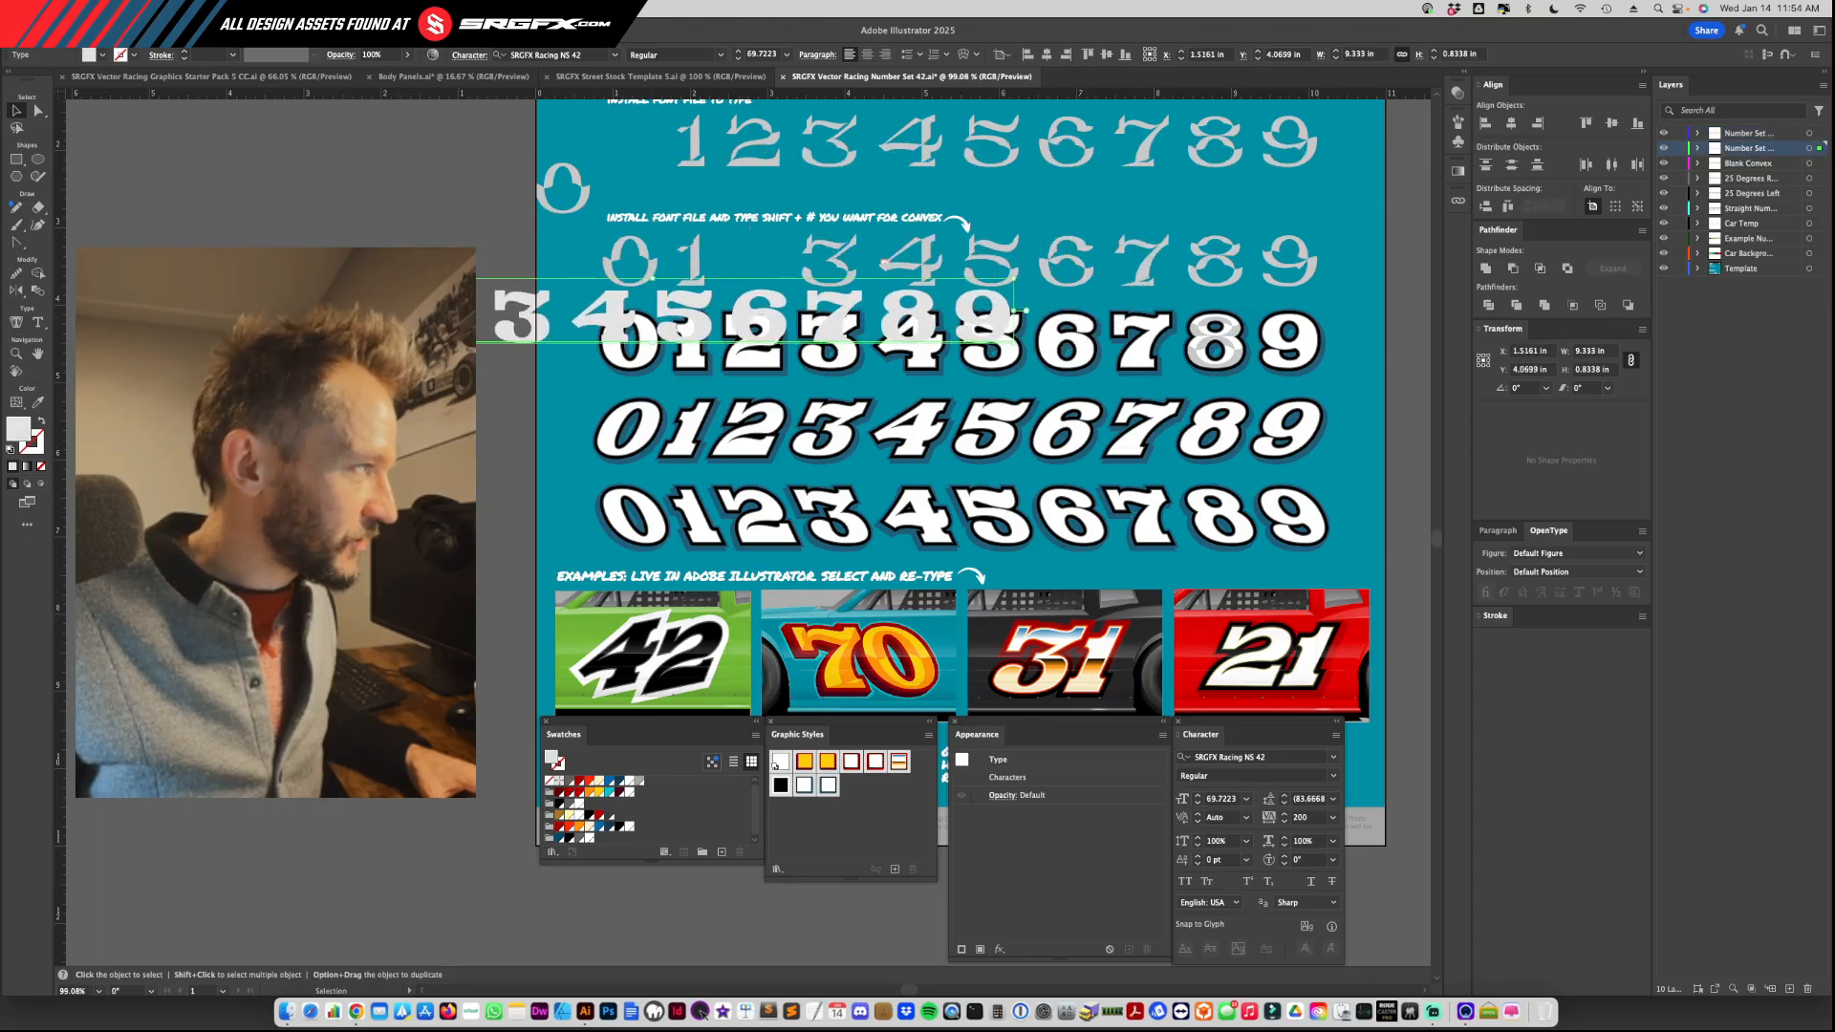
pyautogui.doubleClick(339, 332)
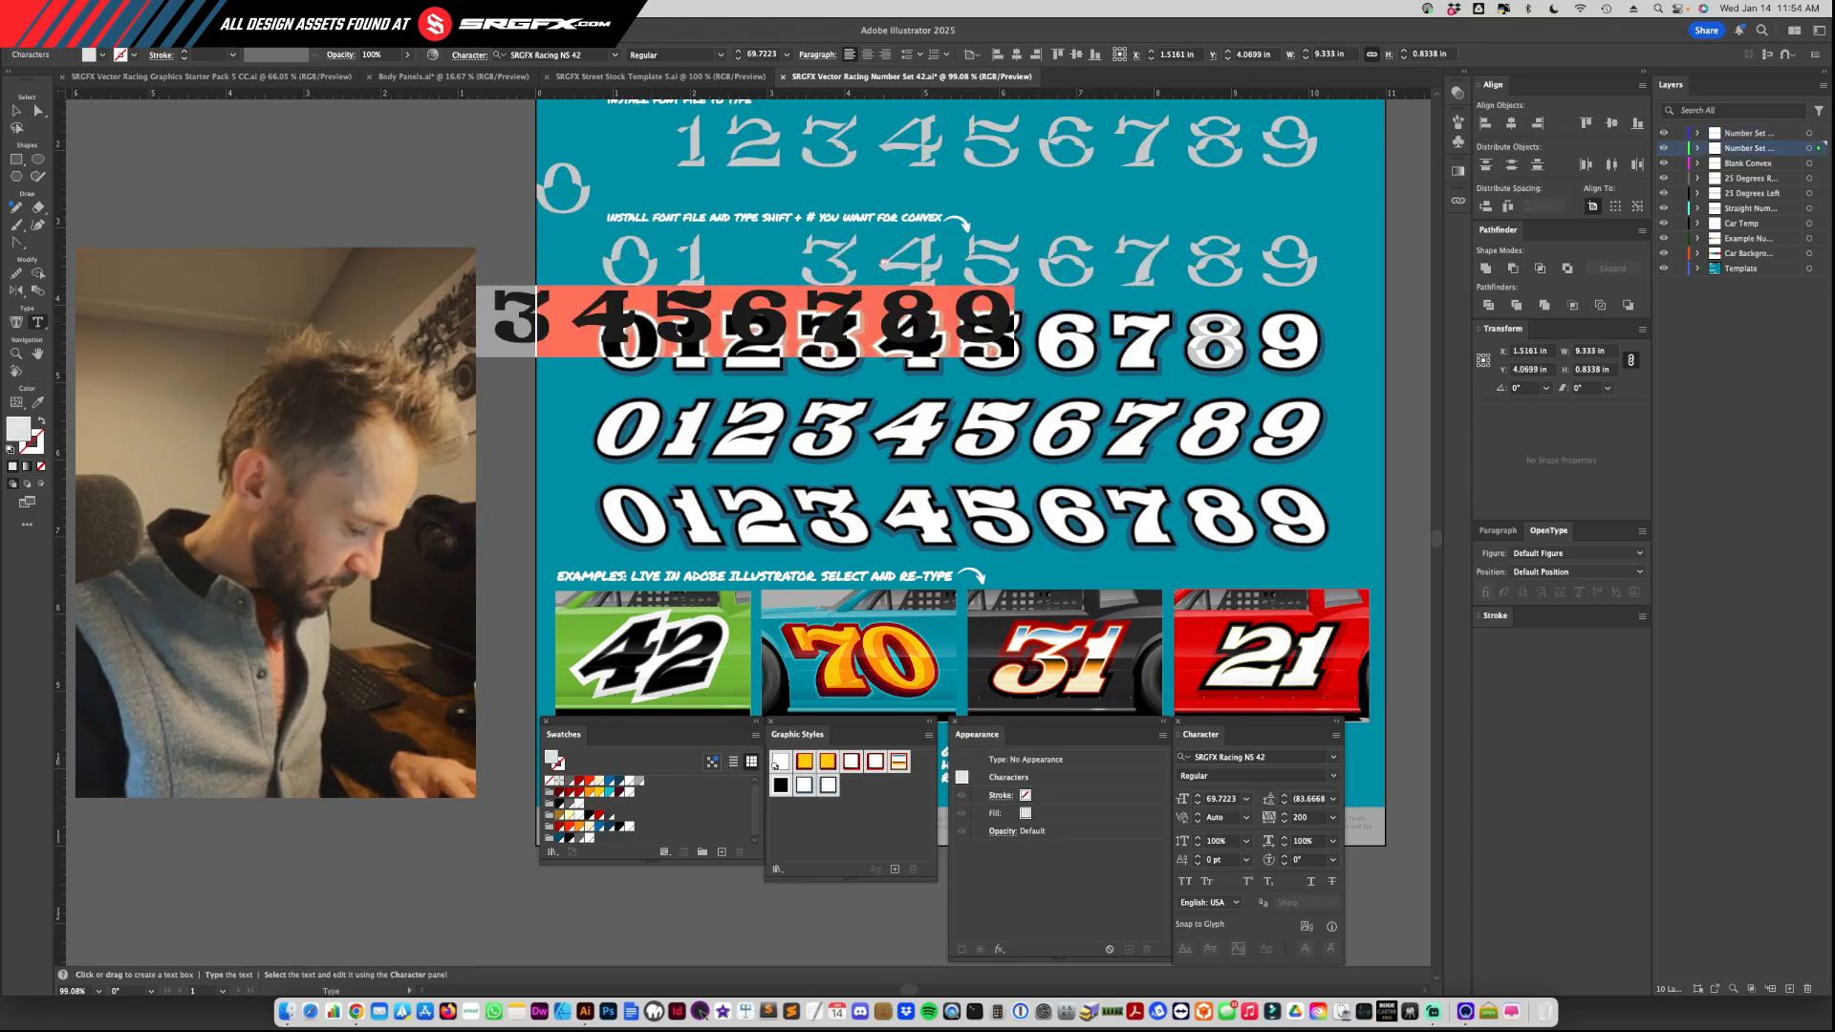
pyautogui.press('BackSpace')
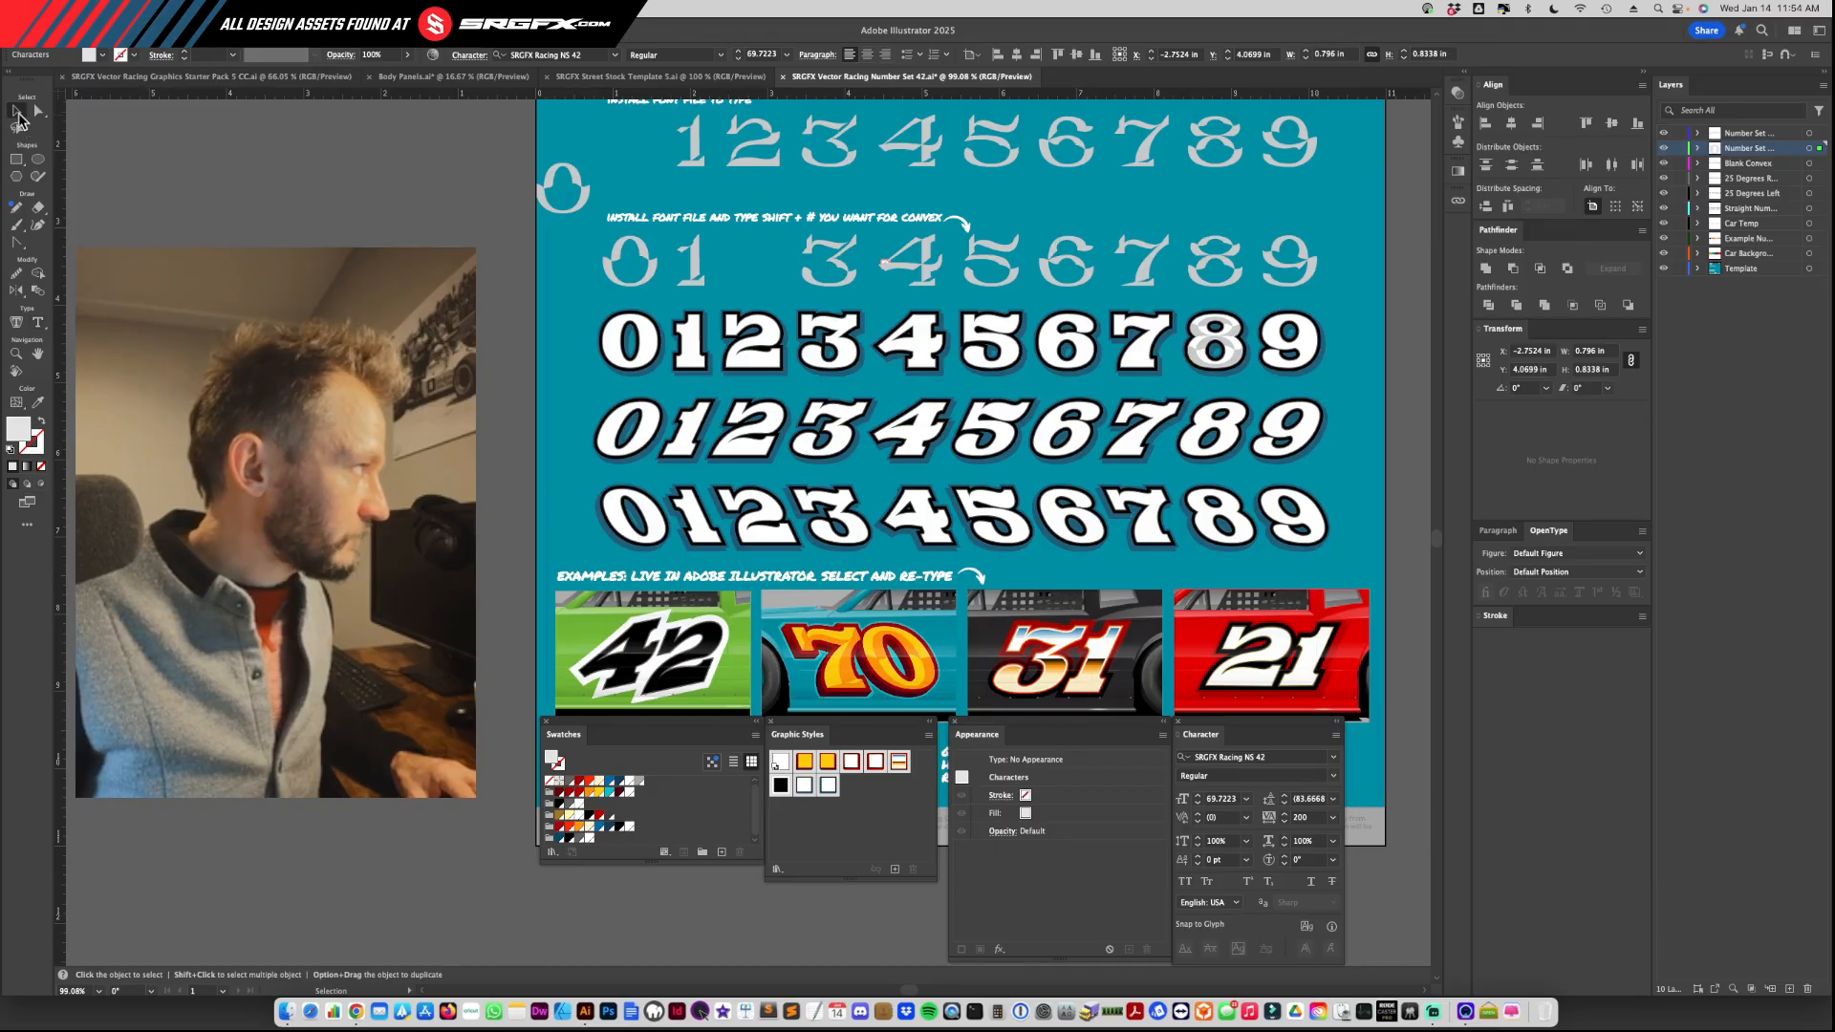
pyautogui.click(16, 111)
pyautogui.moveTo(578, 202); pyautogui.dragTo(646, 199)
pyautogui.doubleClick(644, 191)
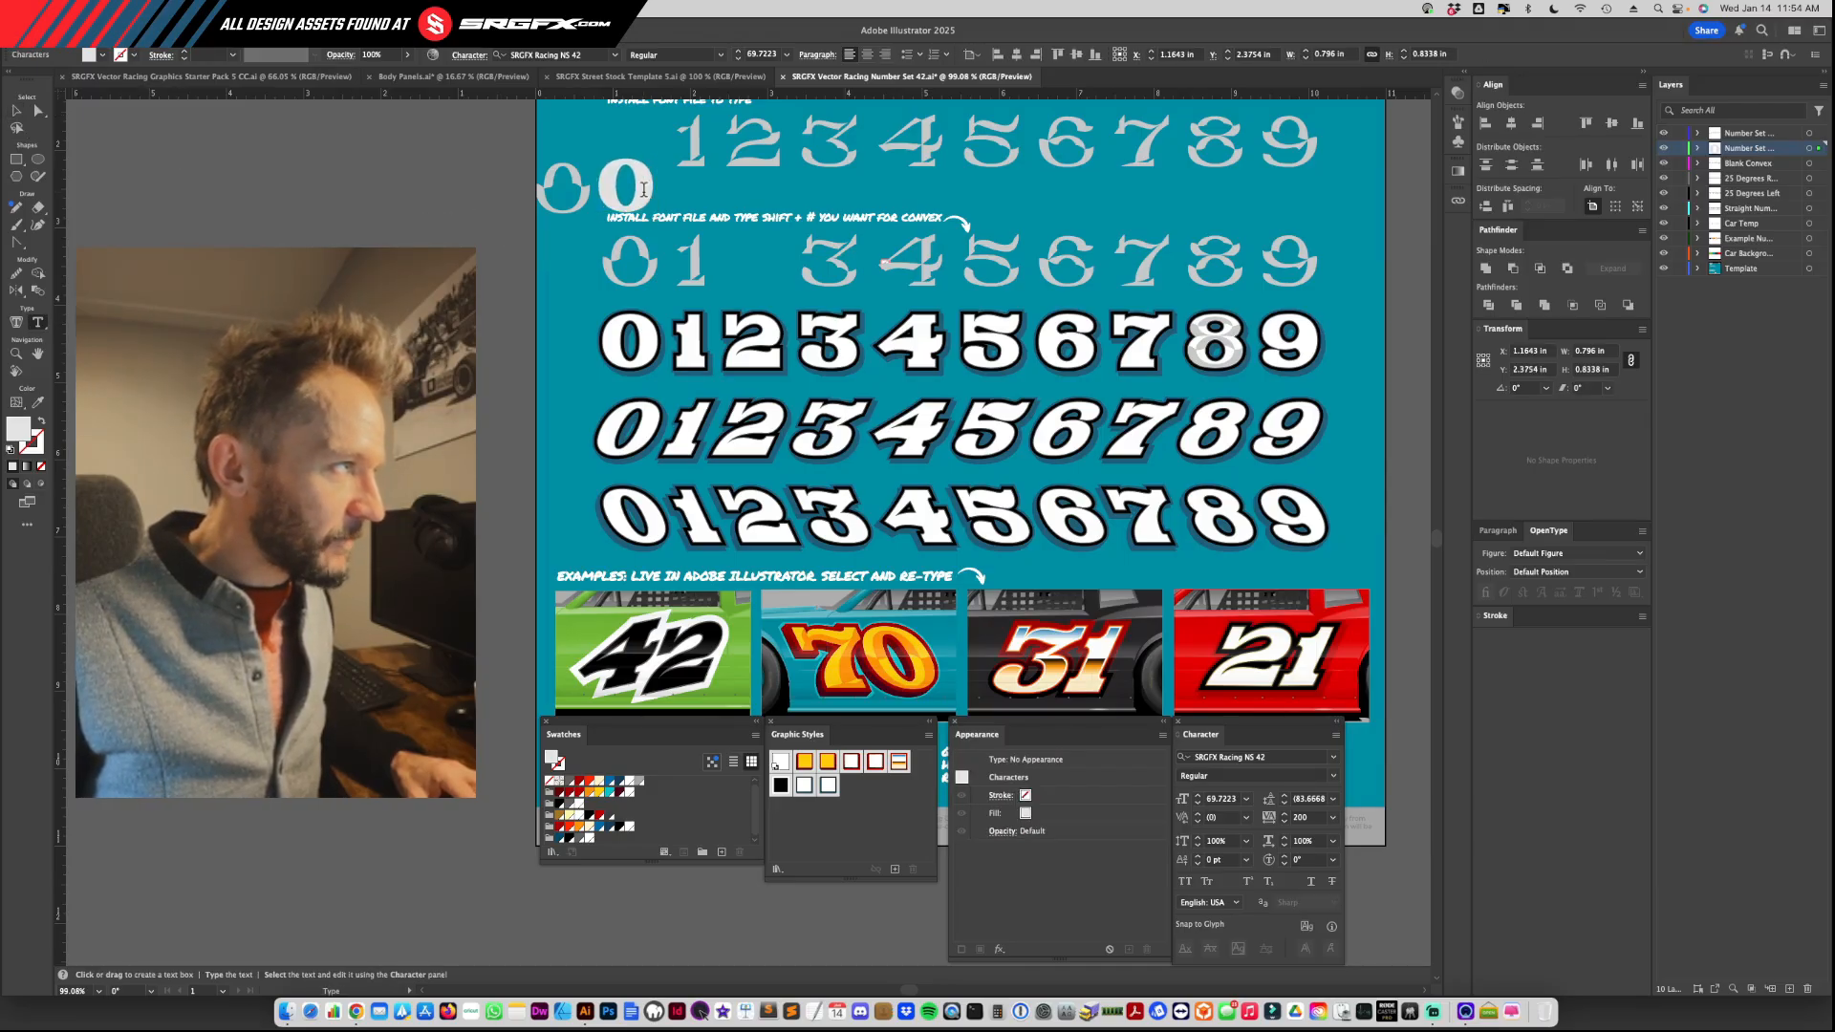
# Step: Retype the solid 0 as 45 and clear that text completely
pyautogui.press('super+a')
pyautogui.write('45')
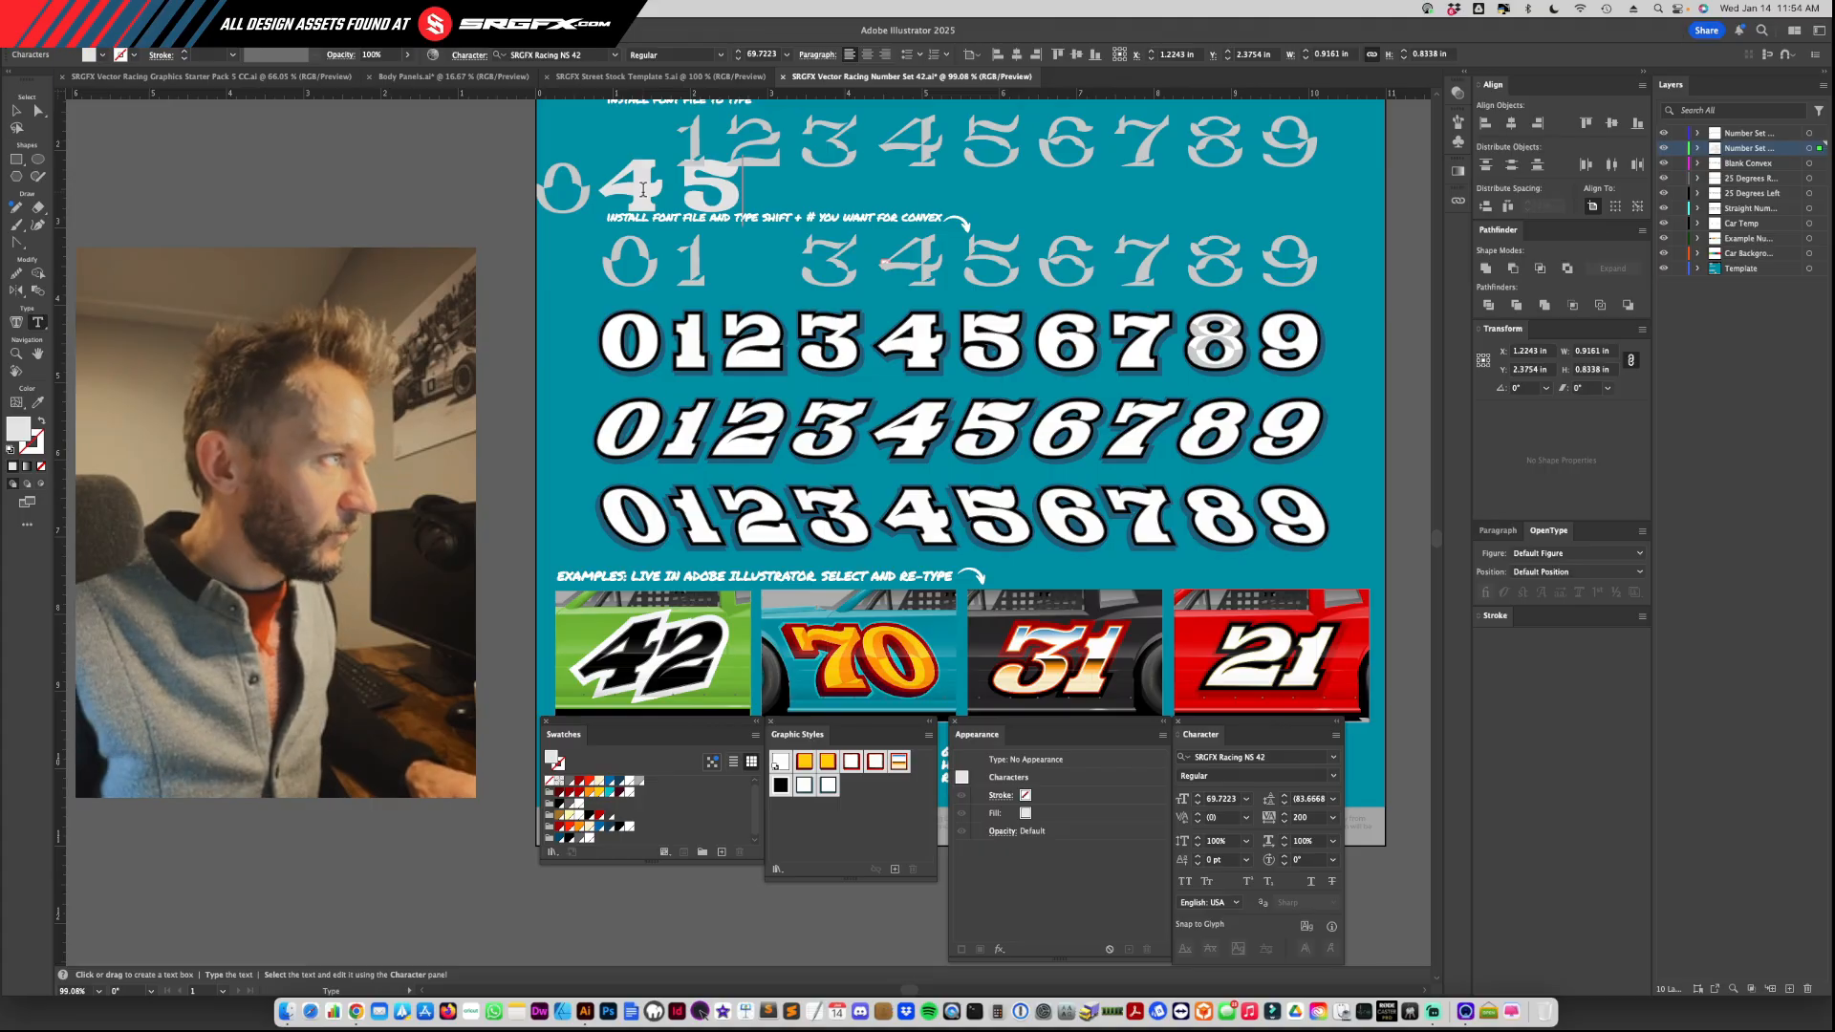
pyautogui.press('BackSpace')
pyautogui.press('BackSpace')
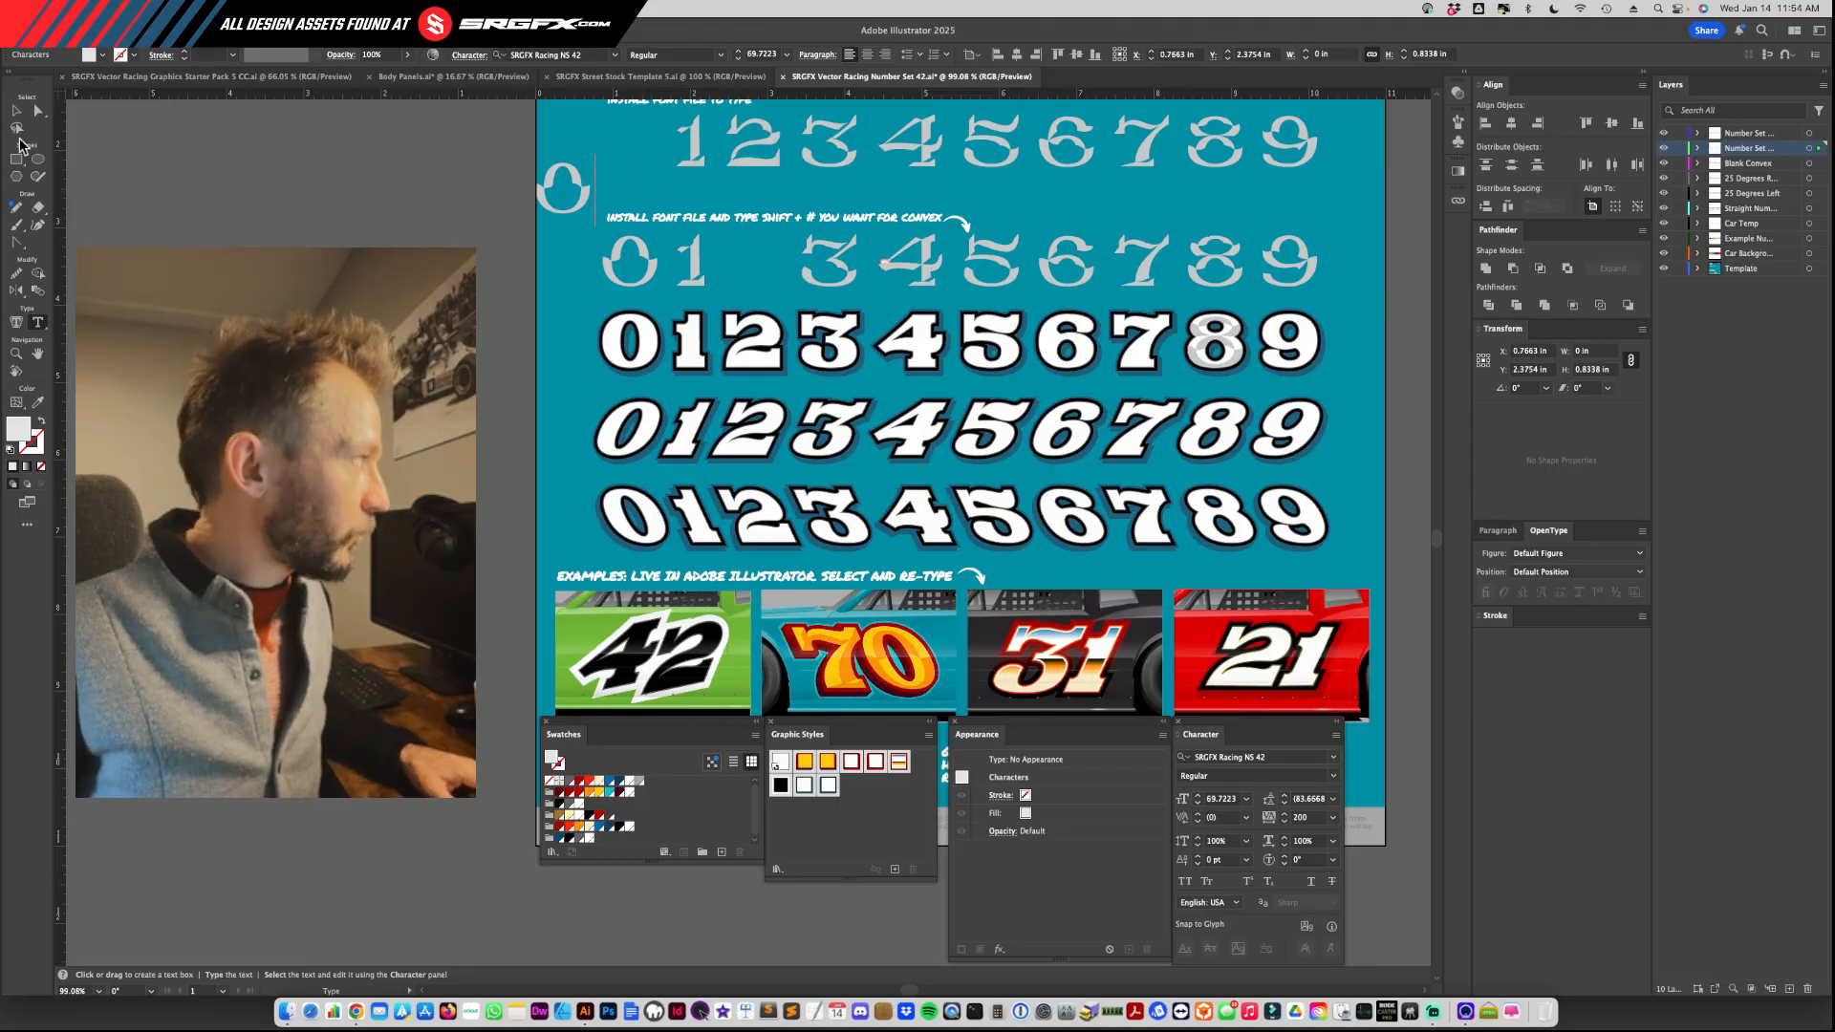
# Step: Remove the emptied text object and delete the loose convex 0 beside it
pyautogui.press('Escape')
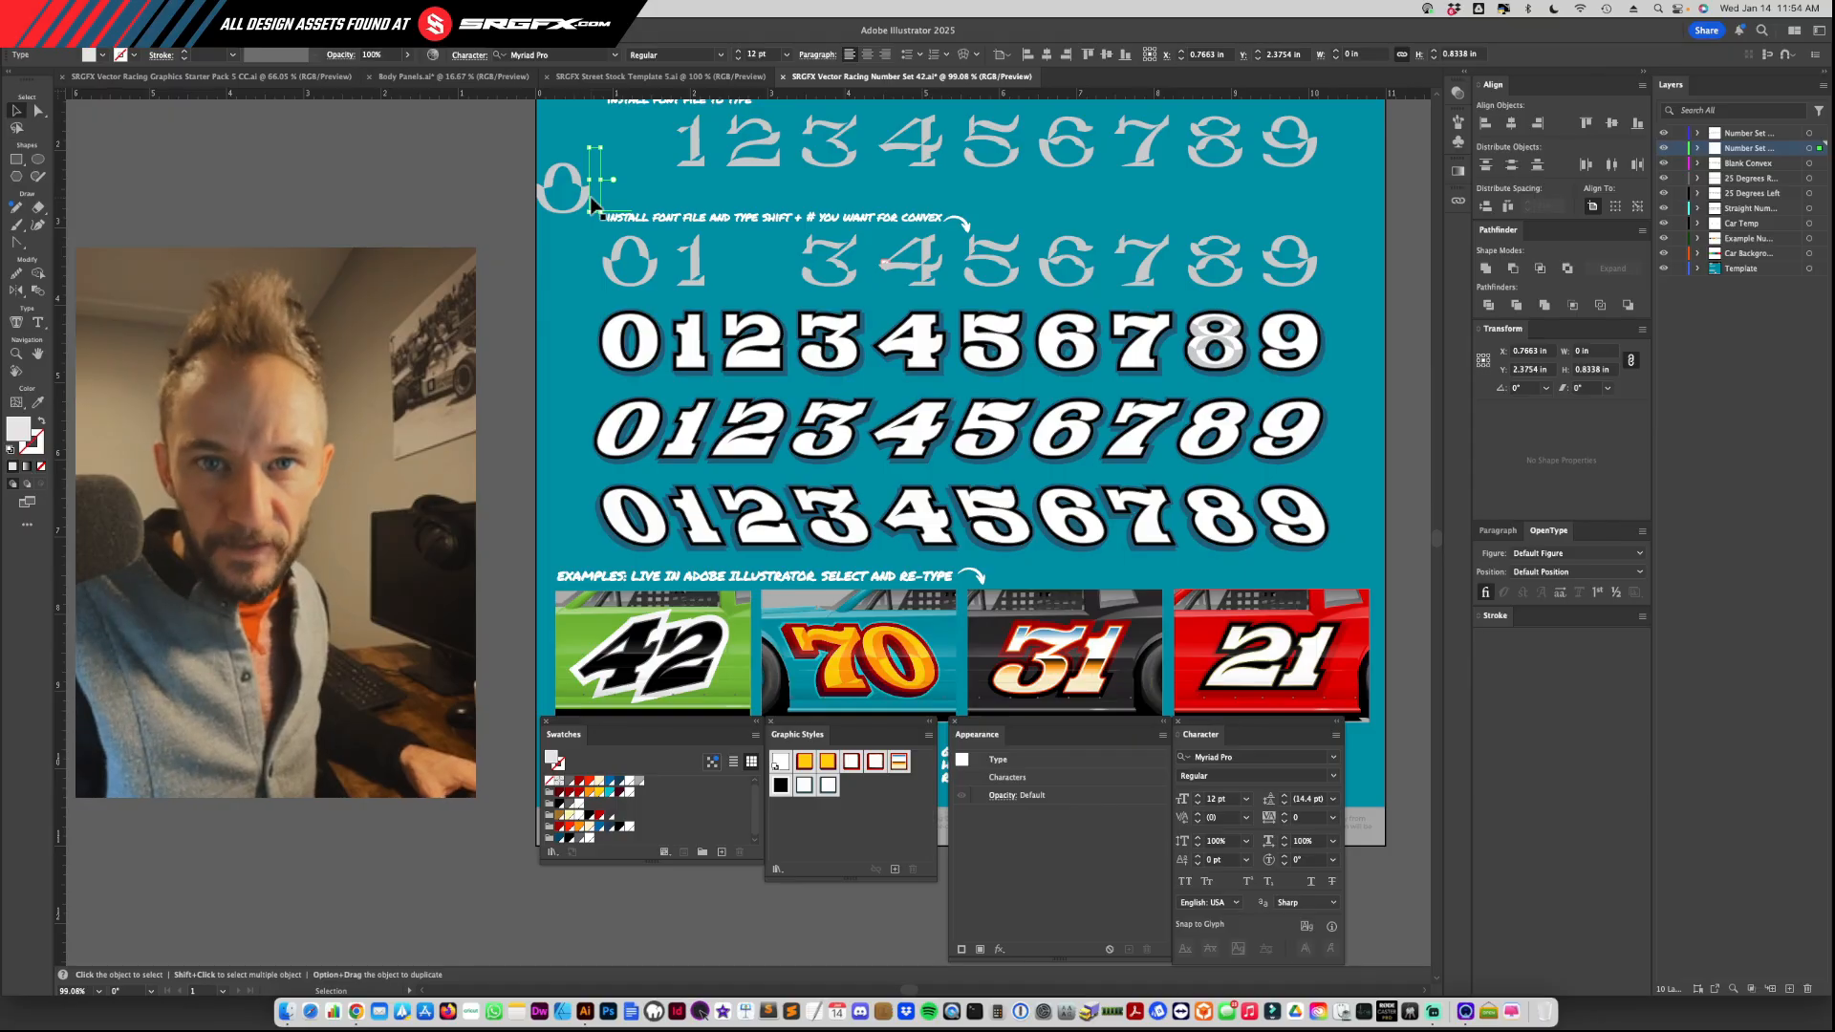
pyautogui.click(591, 198)
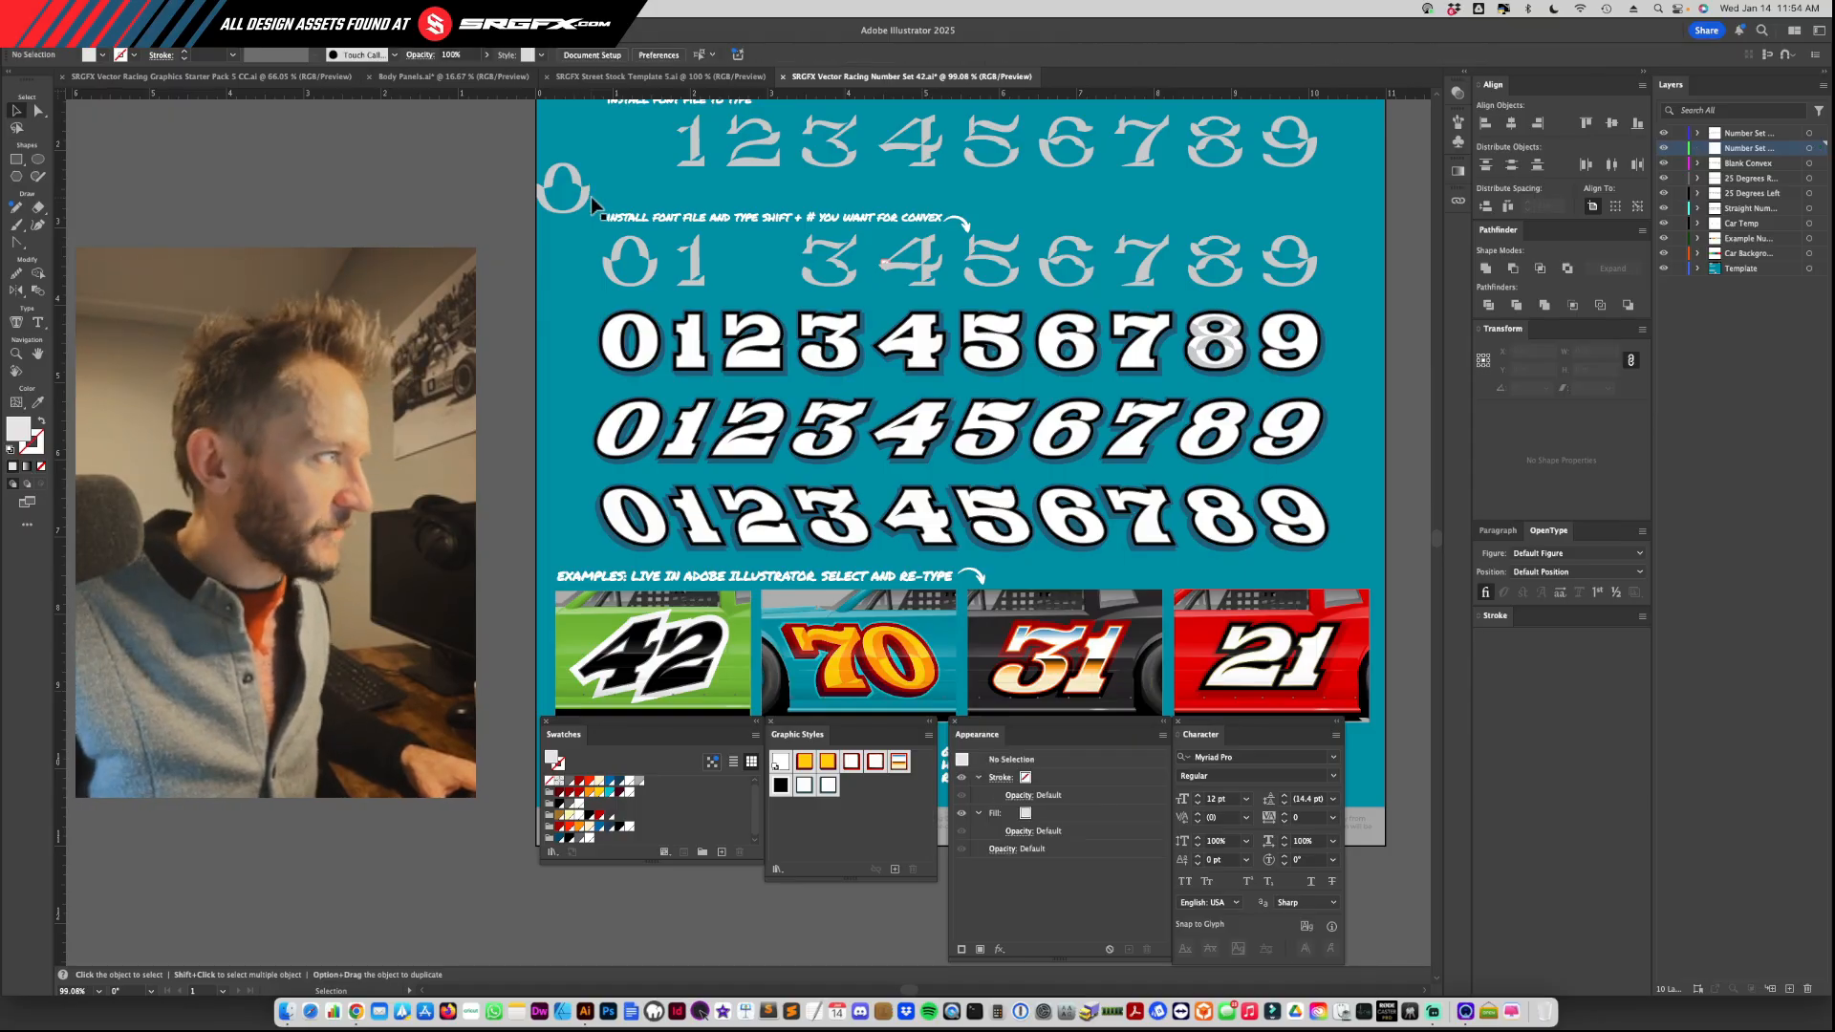
pyautogui.click(584, 195)
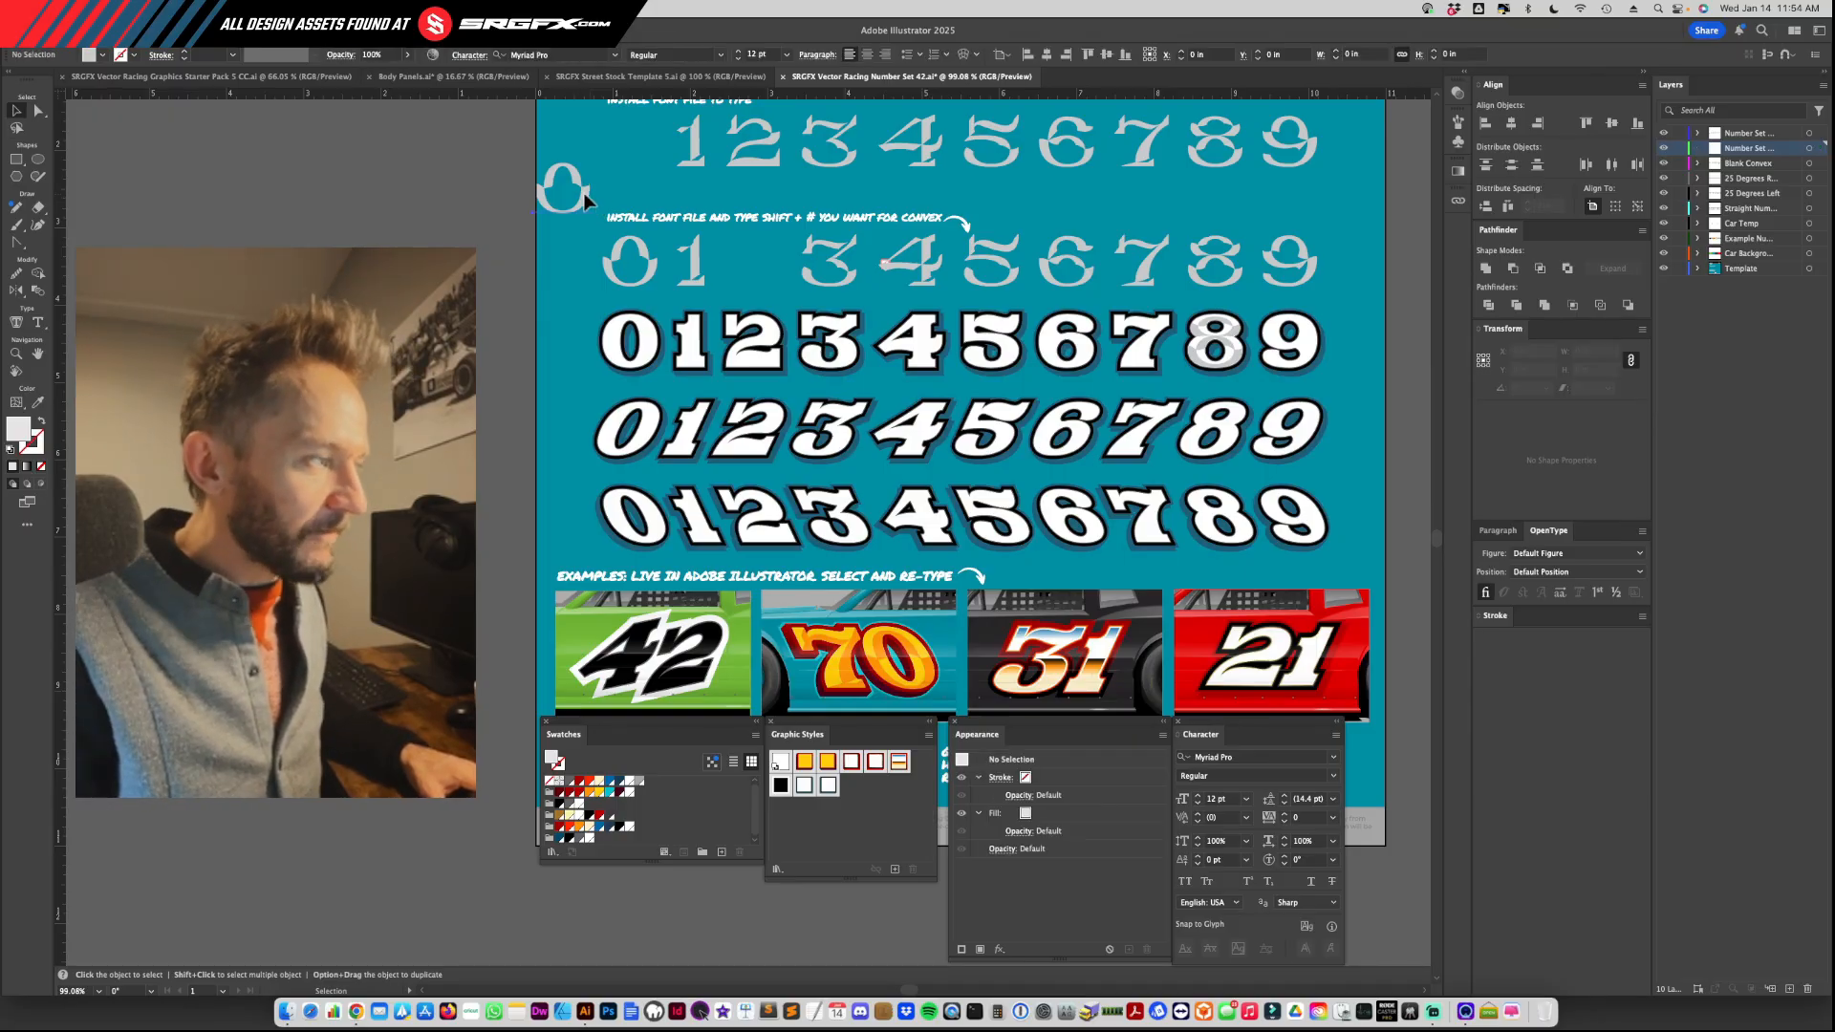
pyautogui.press('Delete')
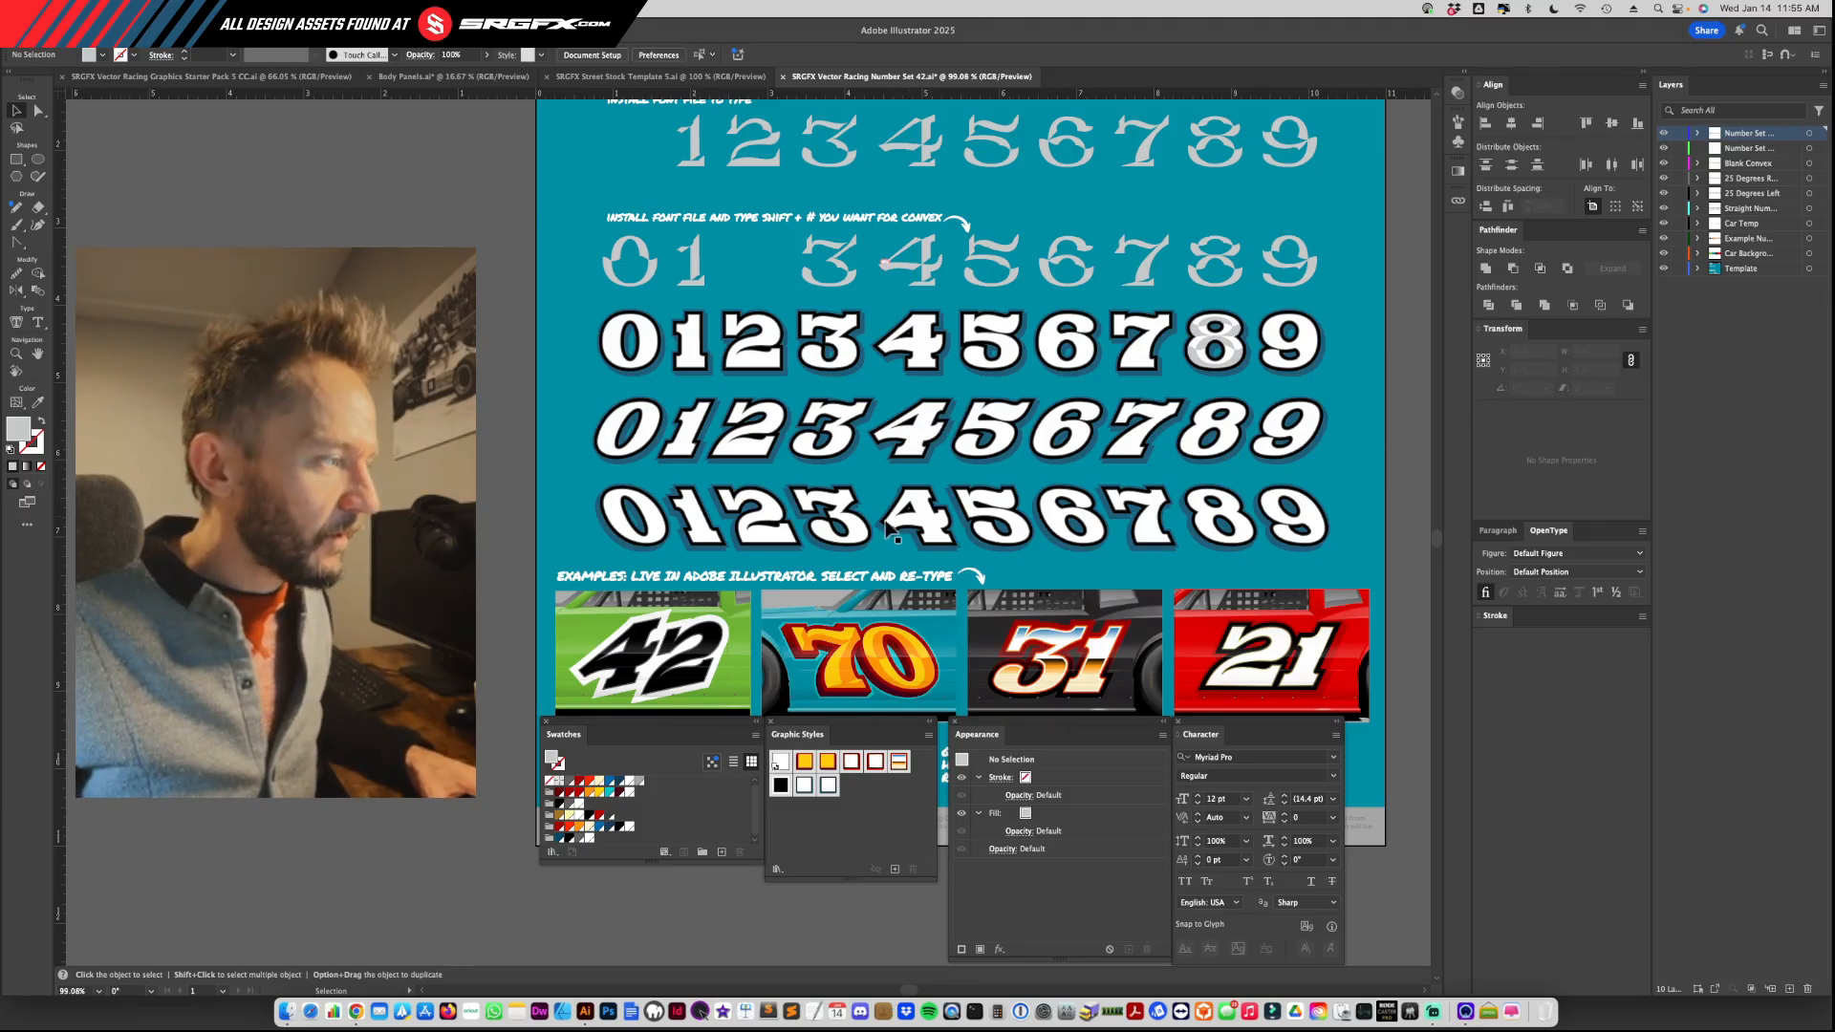
# Step: Retype the live 42 on the green car example as 95
pyautogui.scroll(-2, 1004, 636)
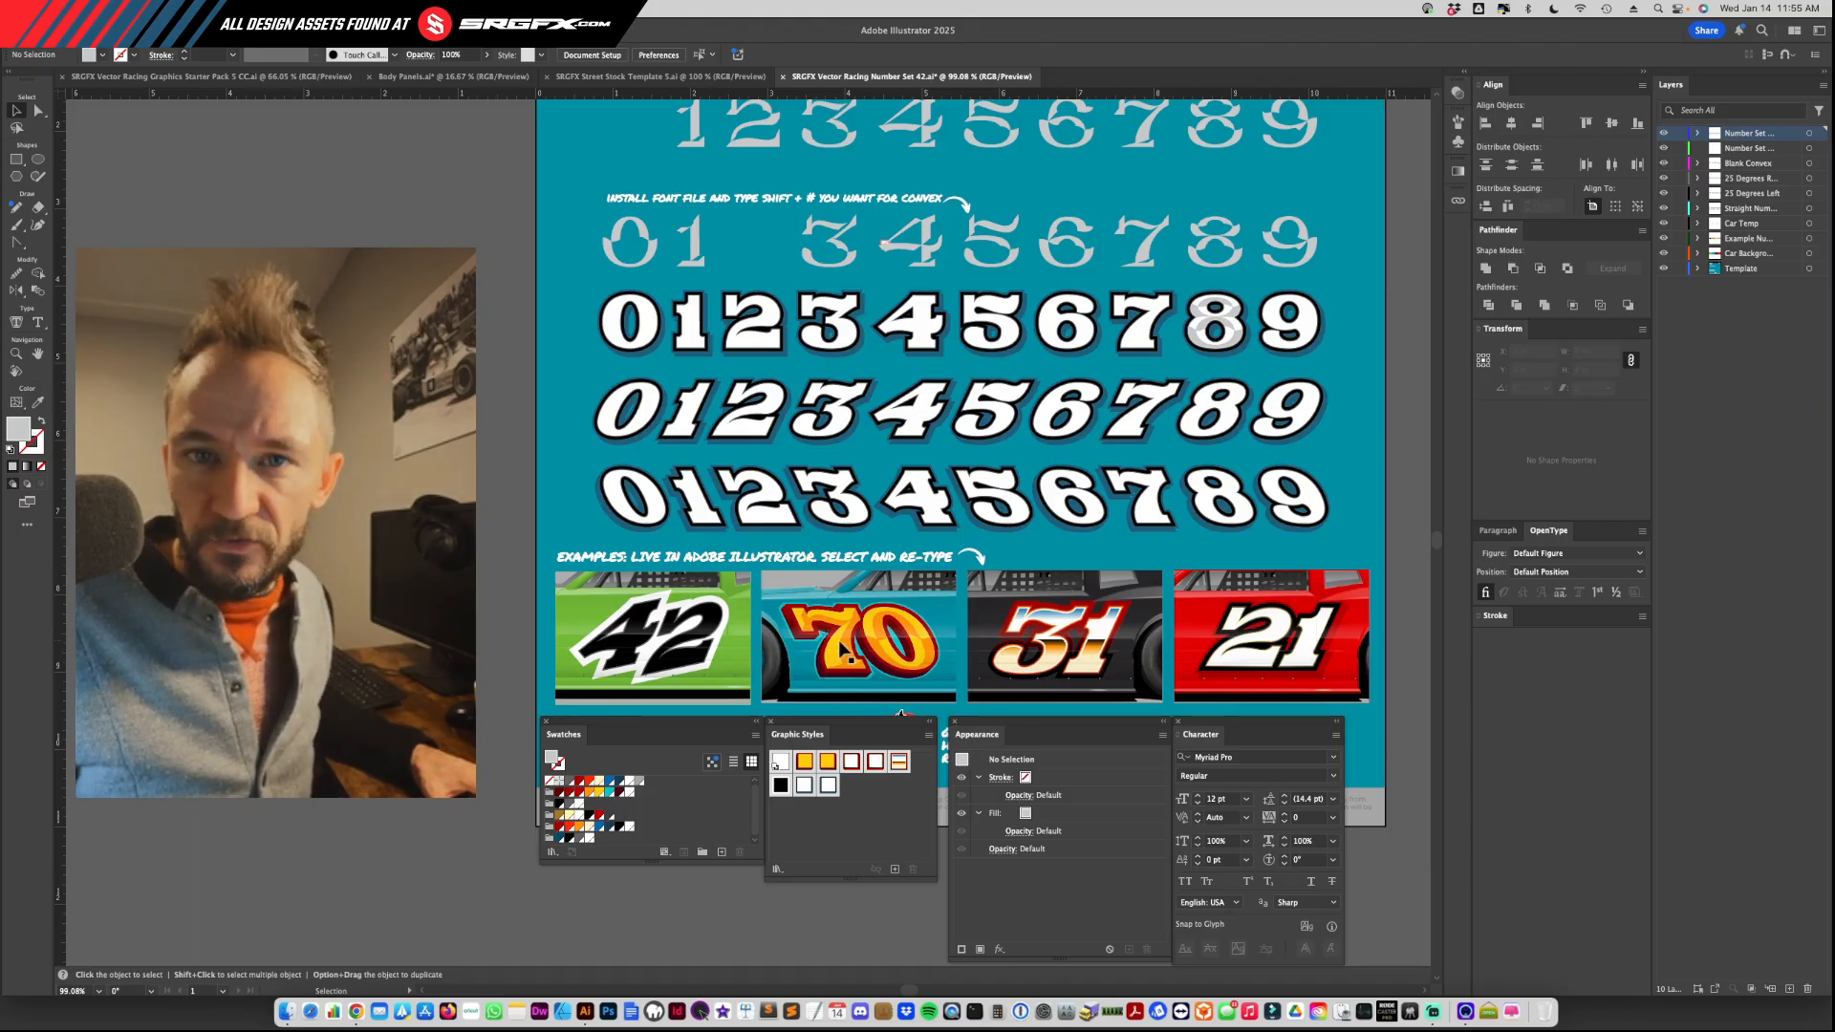
pyautogui.click(639, 650)
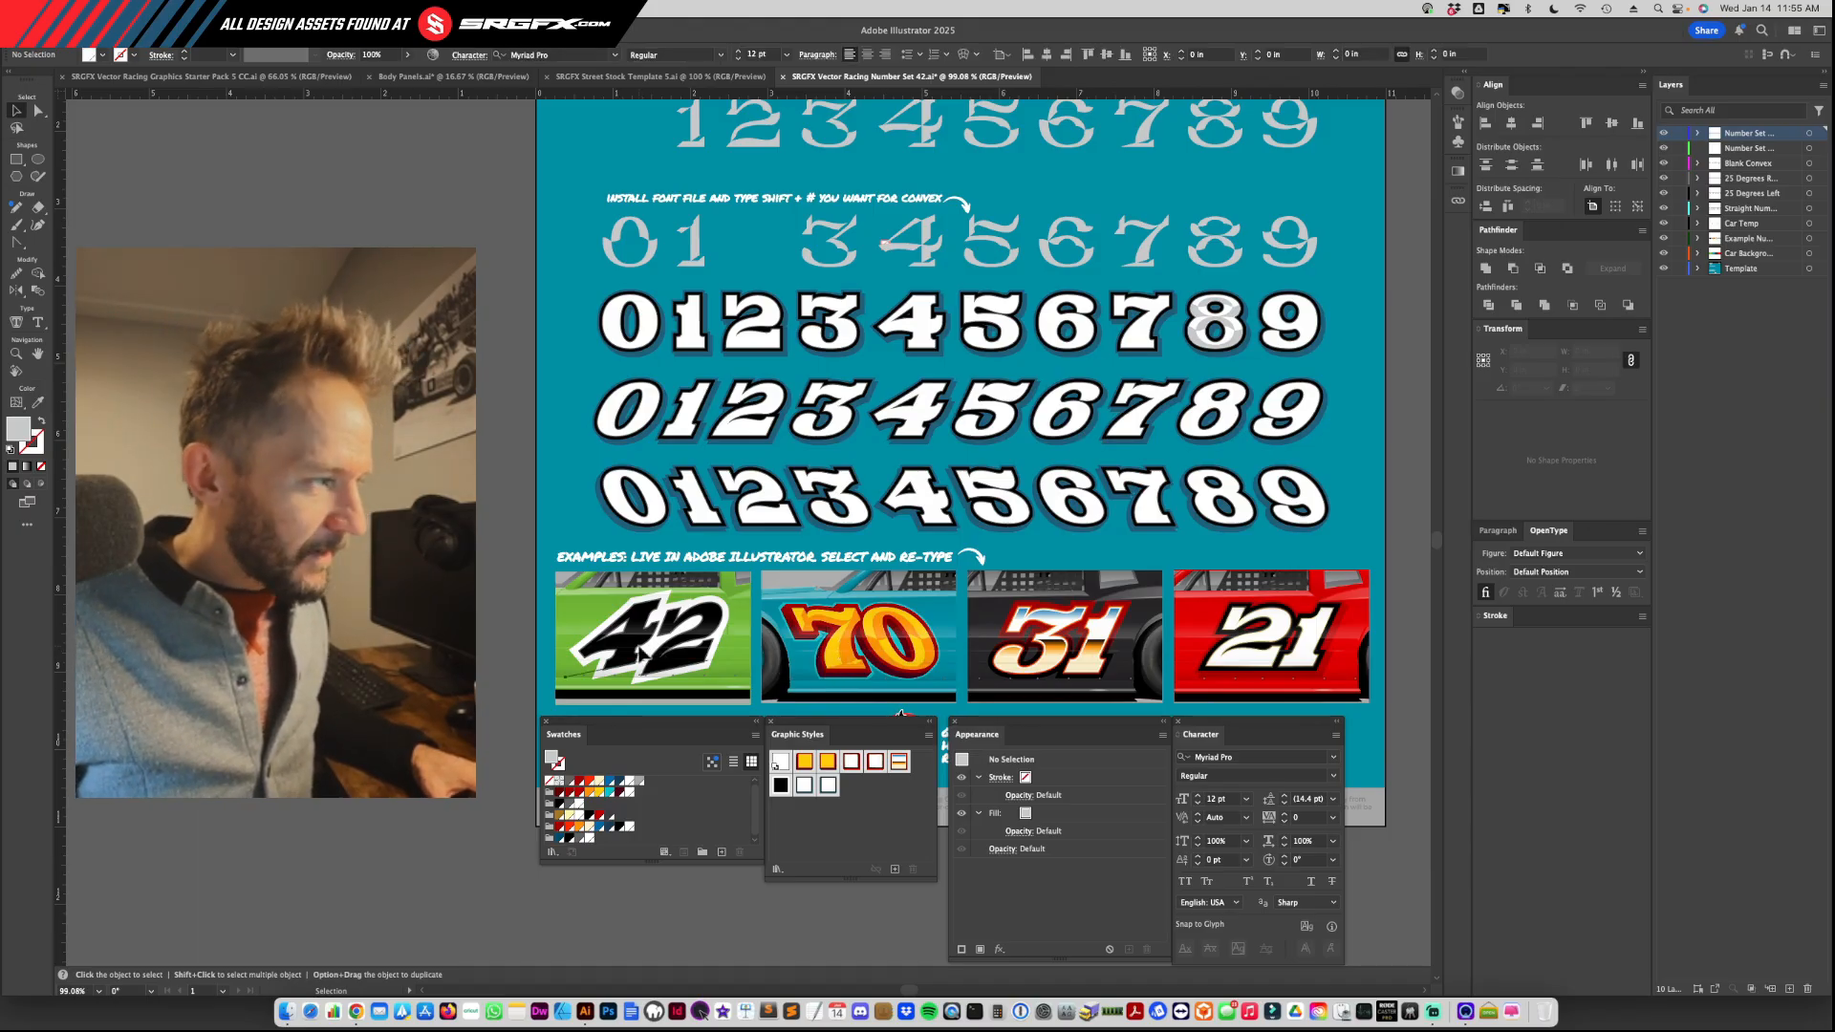
pyautogui.click(640, 654)
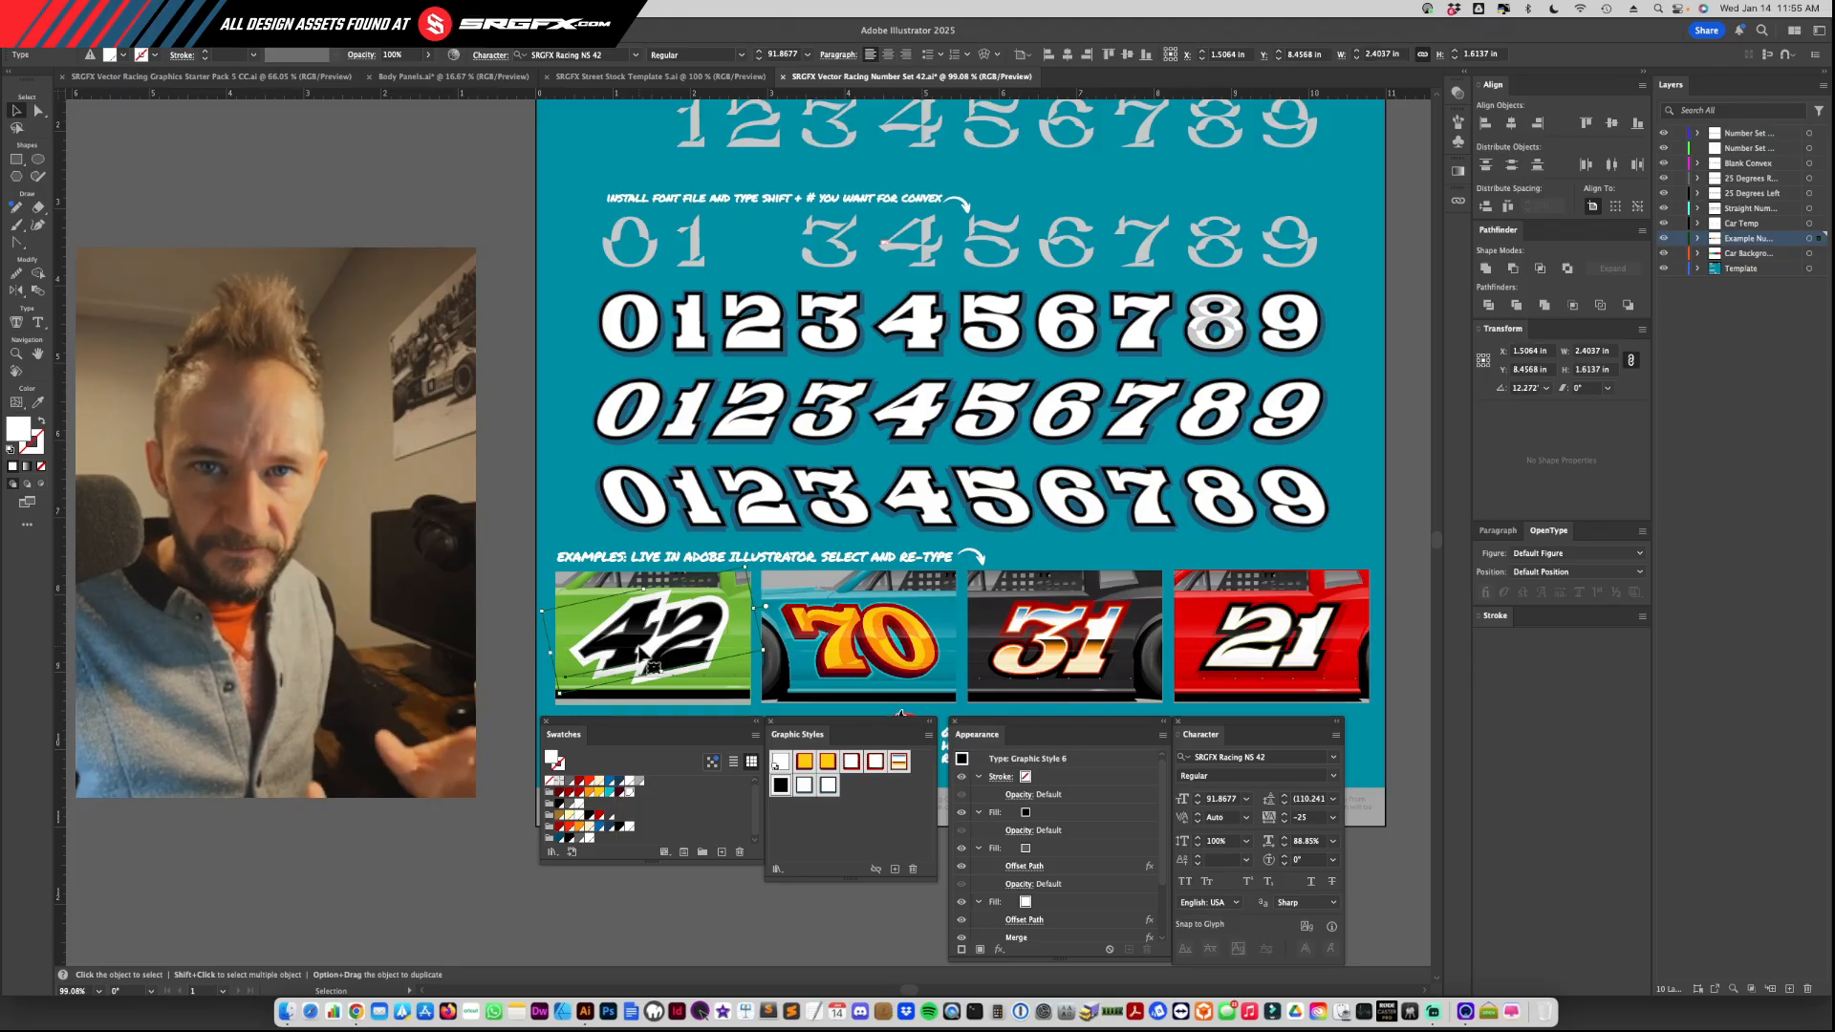
pyautogui.doubleClick(644, 654)
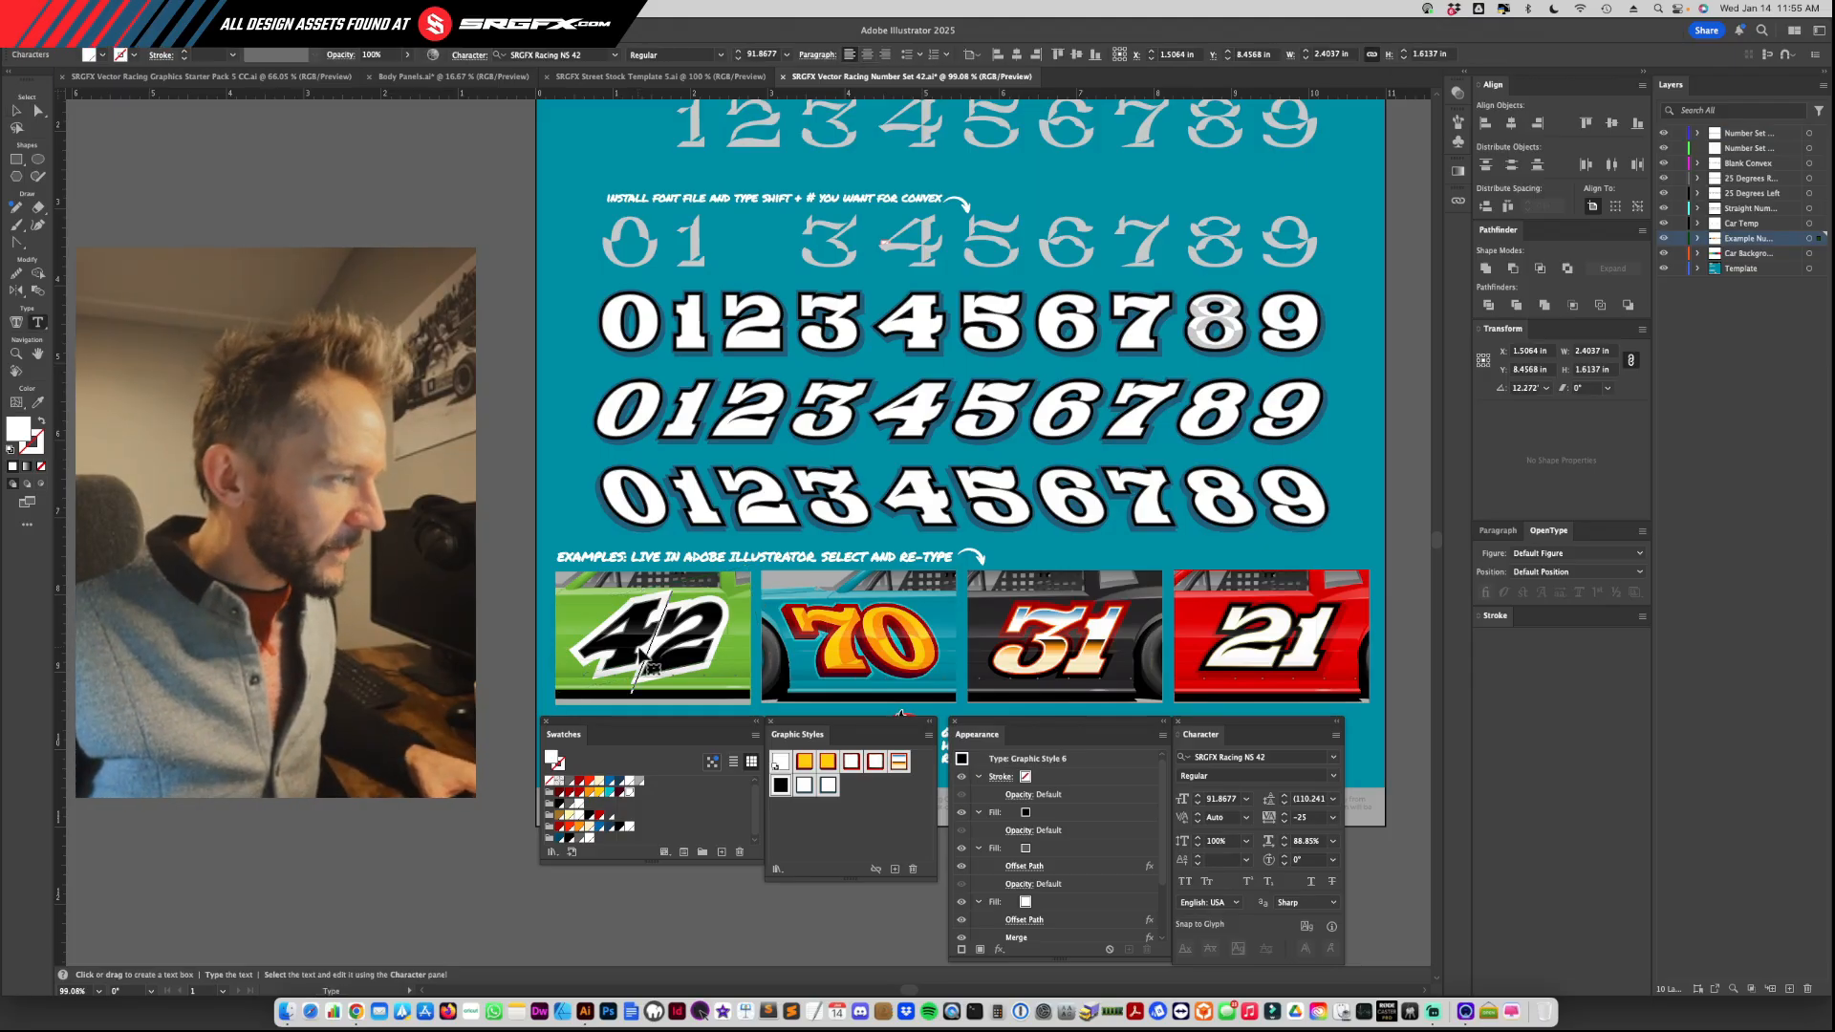
pyautogui.moveTo(656, 631); pyautogui.dragTo(593, 627)
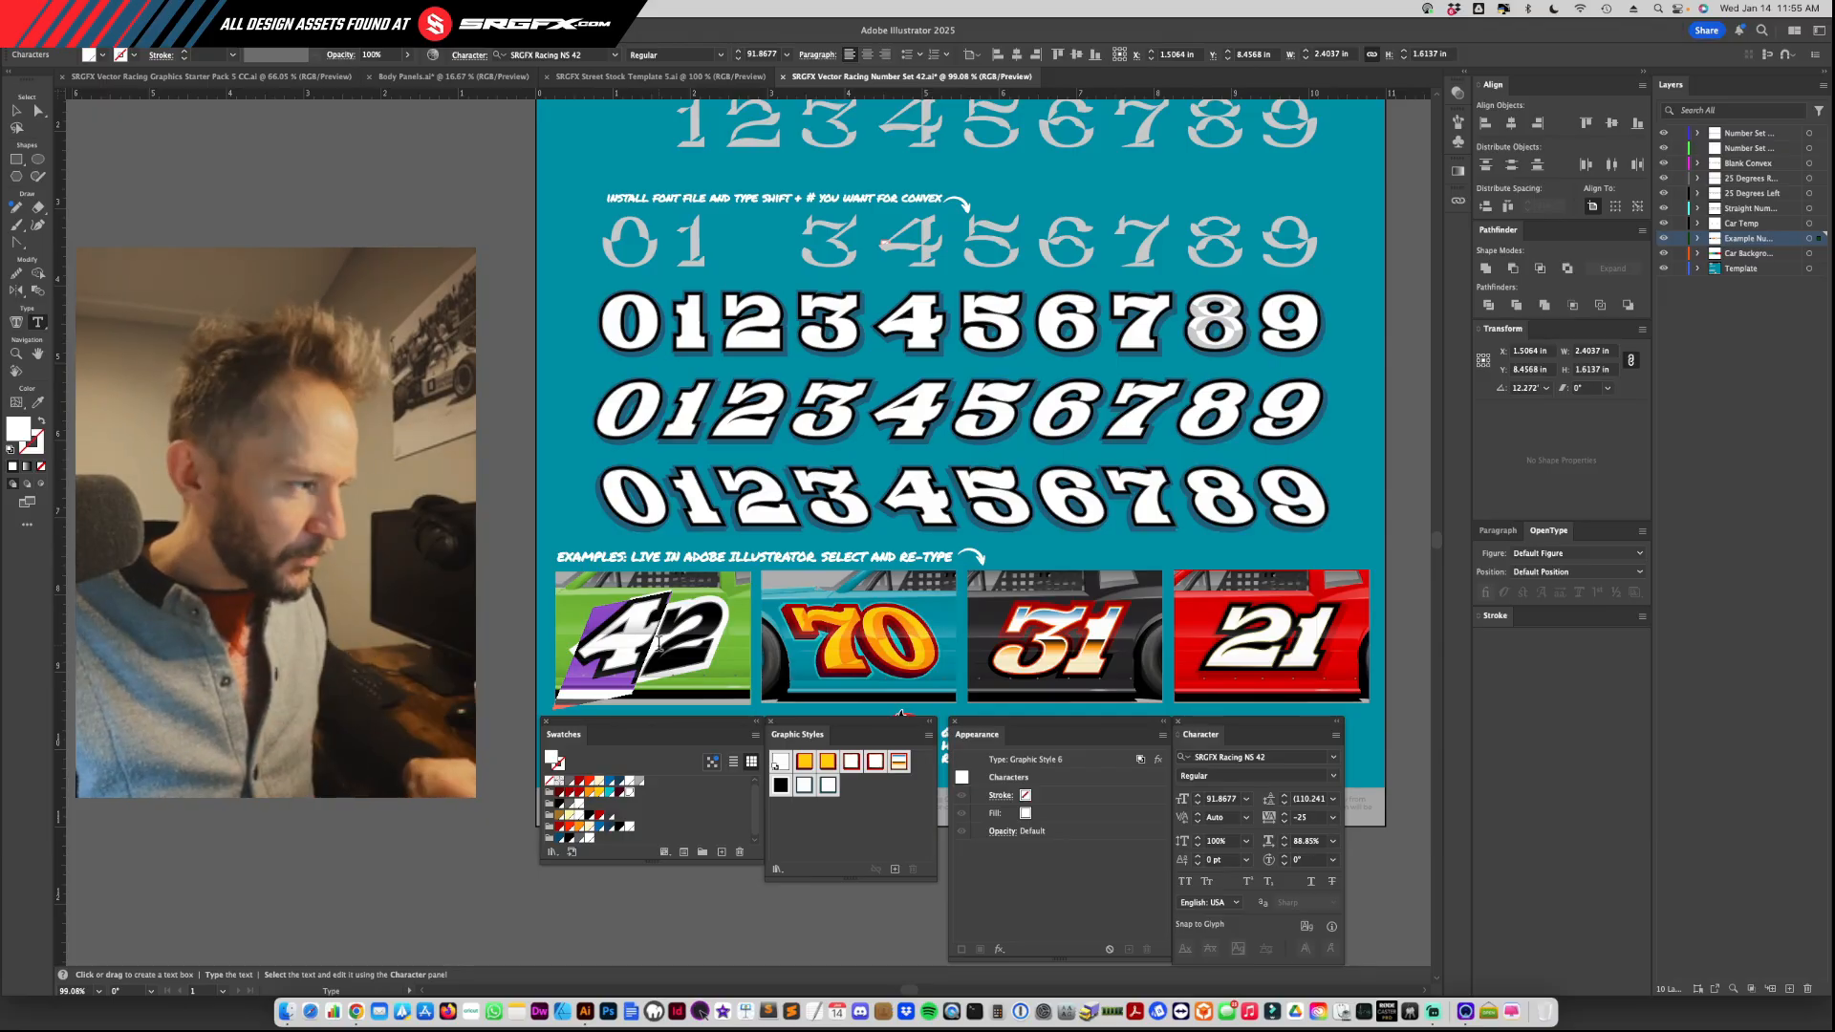
pyautogui.hotkey('shift', 'Right')
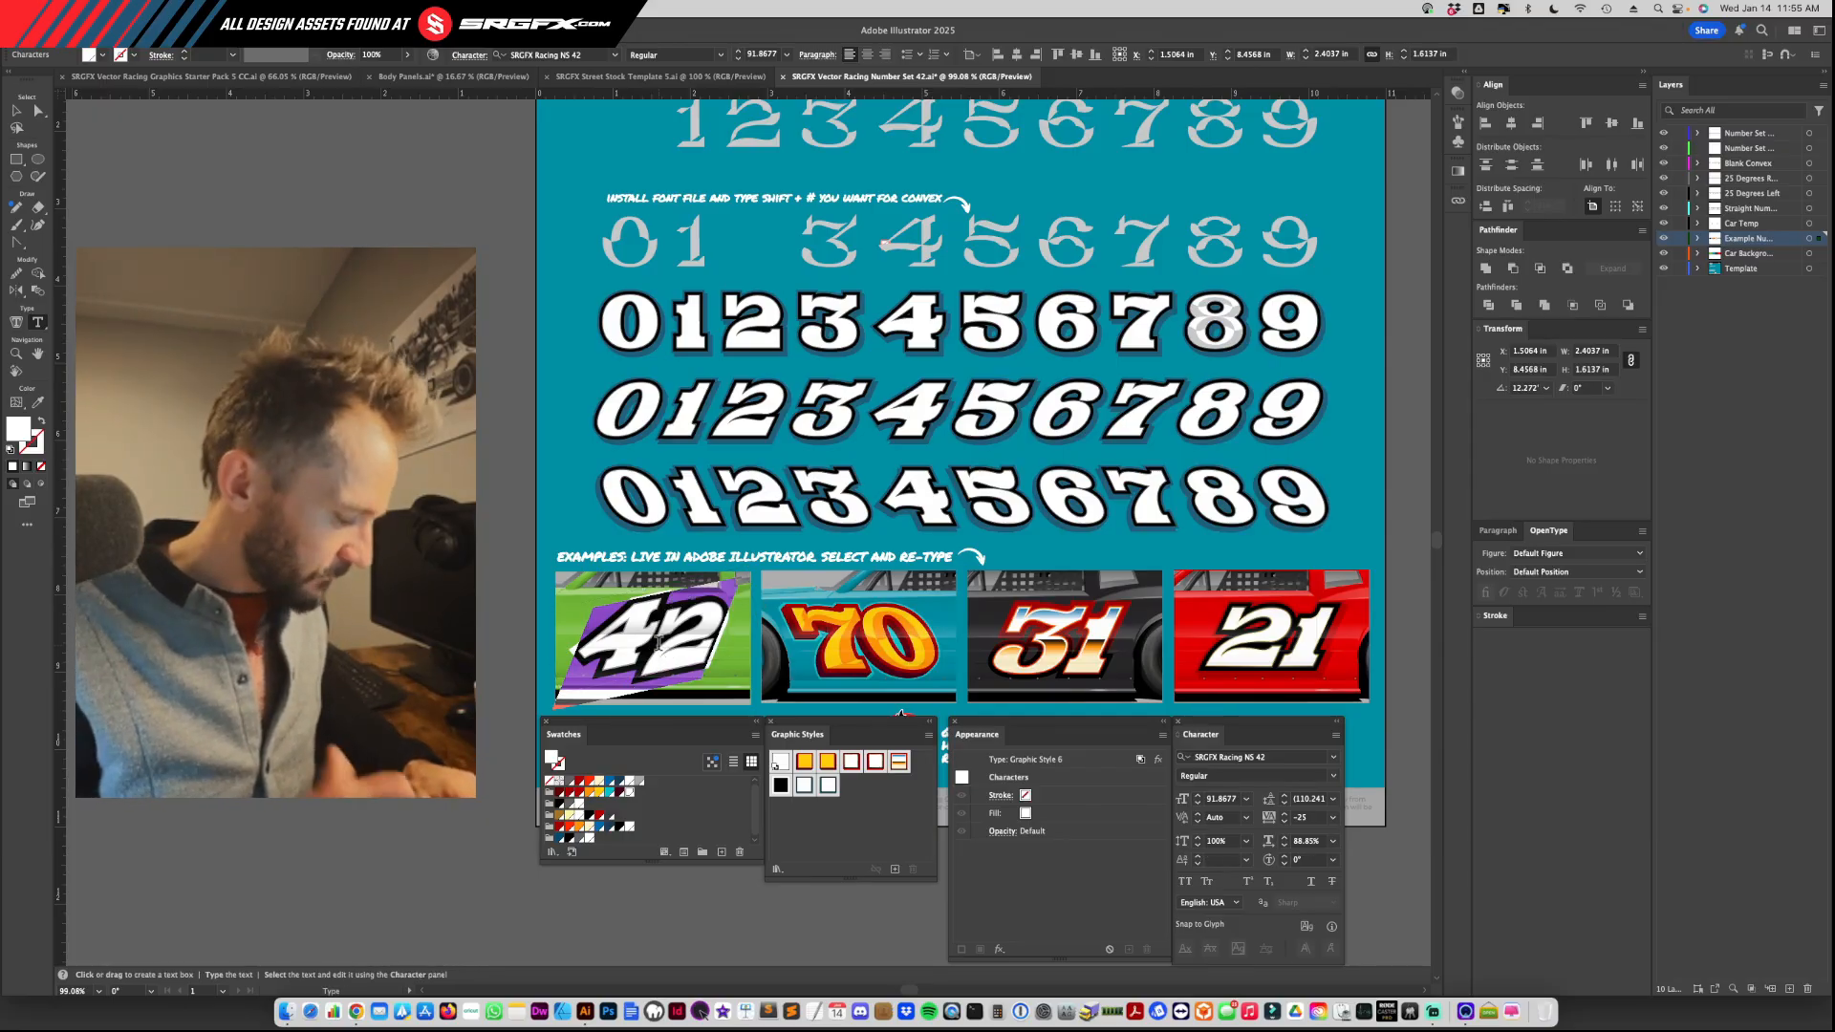
pyautogui.write('95')
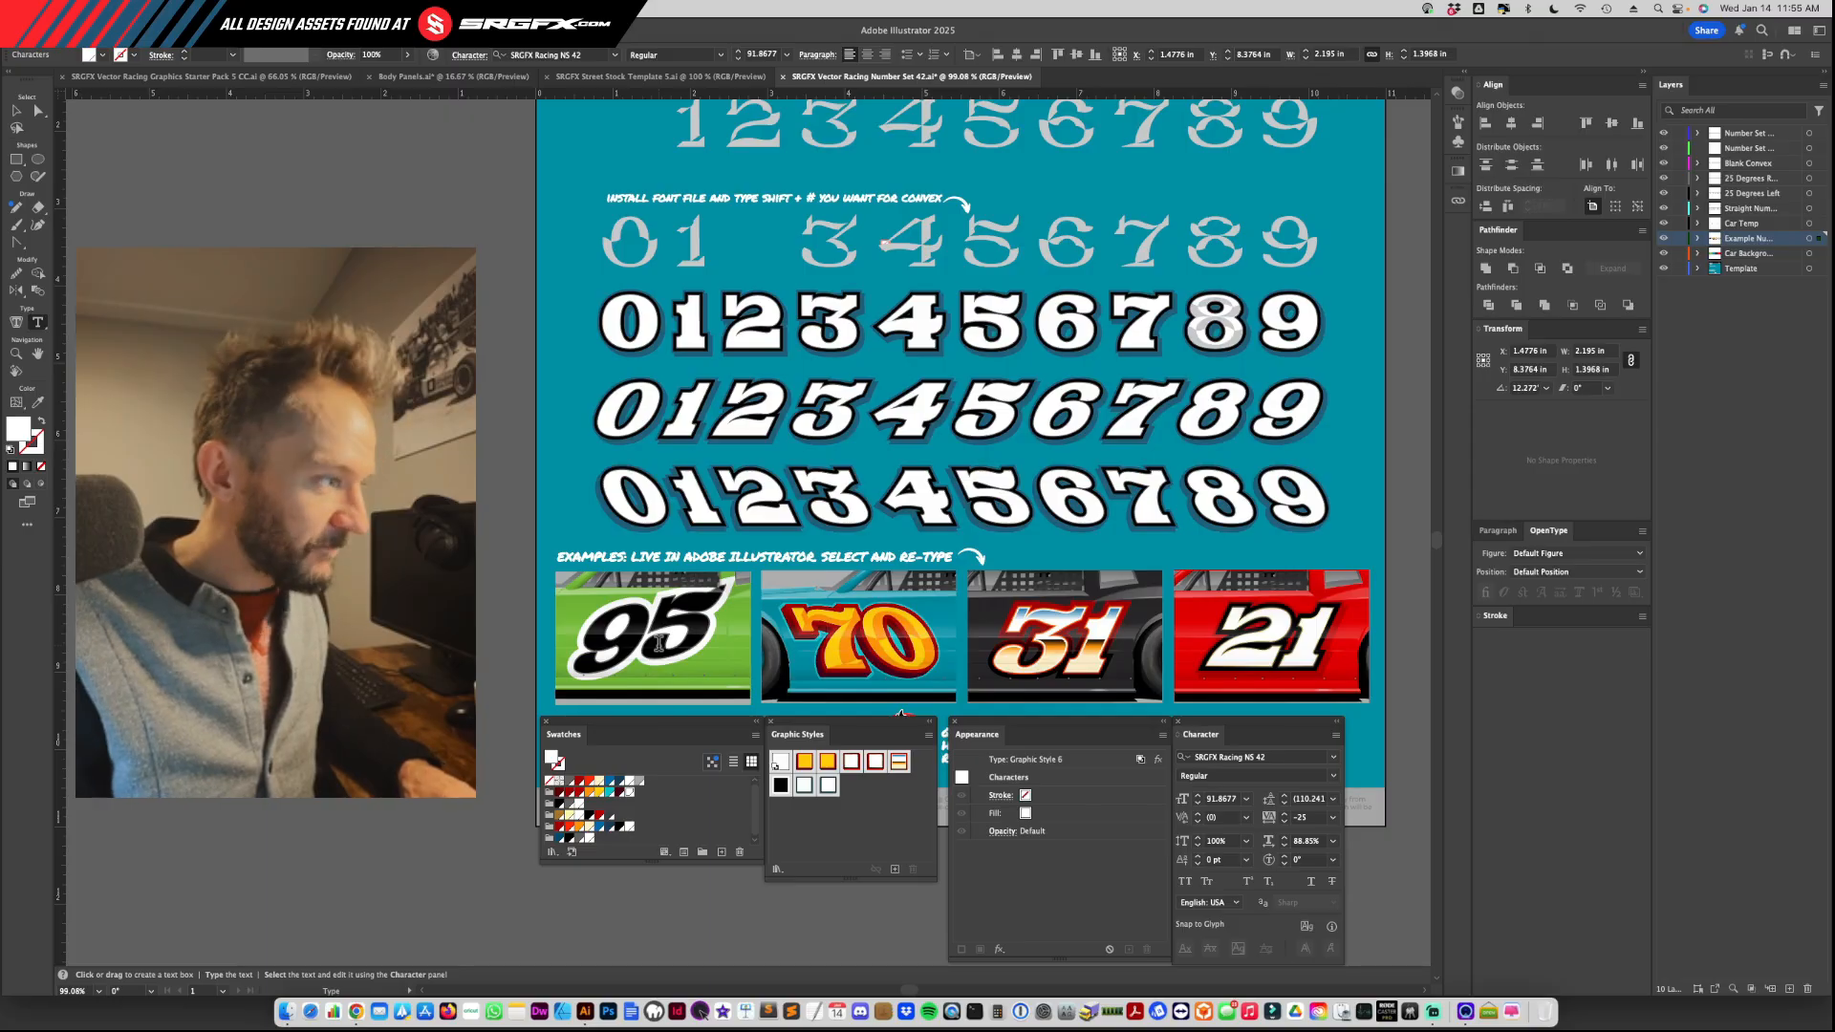
# Step: Try other numbers on the green car, replacing the text with 6 and with 78
pyautogui.press('BackSpace')
pyautogui.press('BackSpace')
pyautogui.write('6')
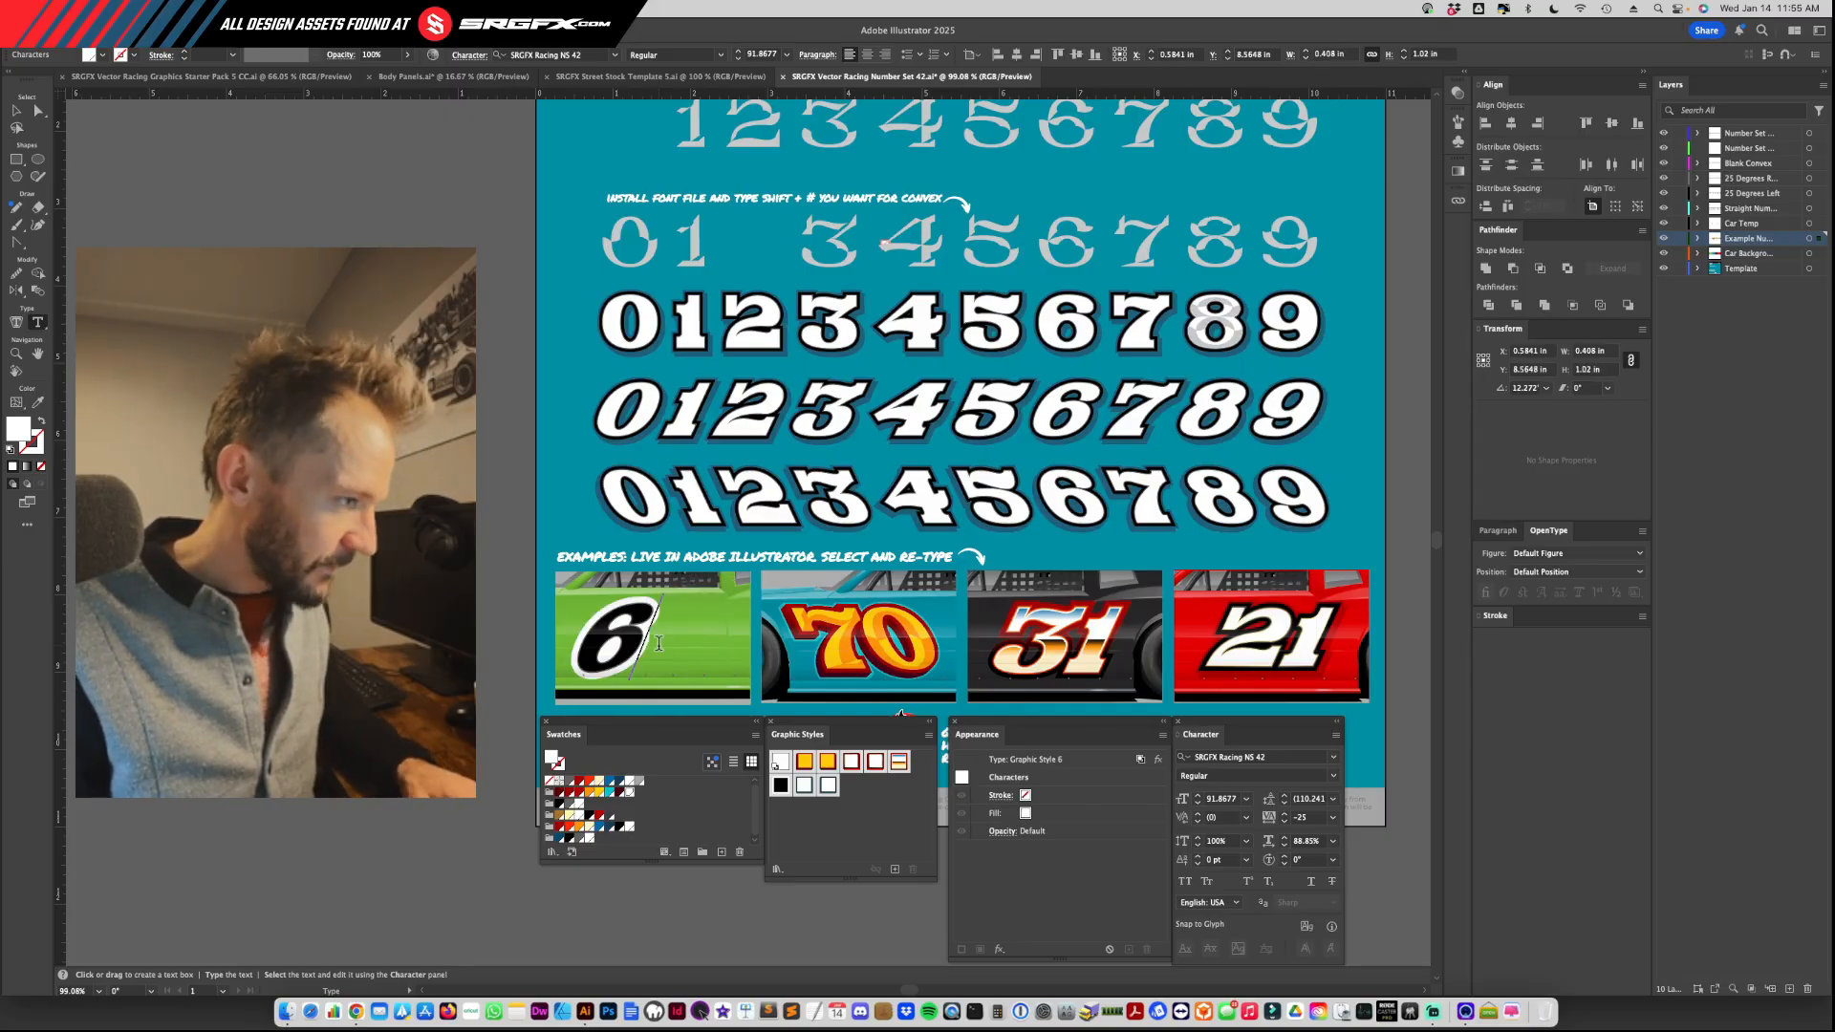
pyautogui.press('BackSpace')
pyautogui.write('78')
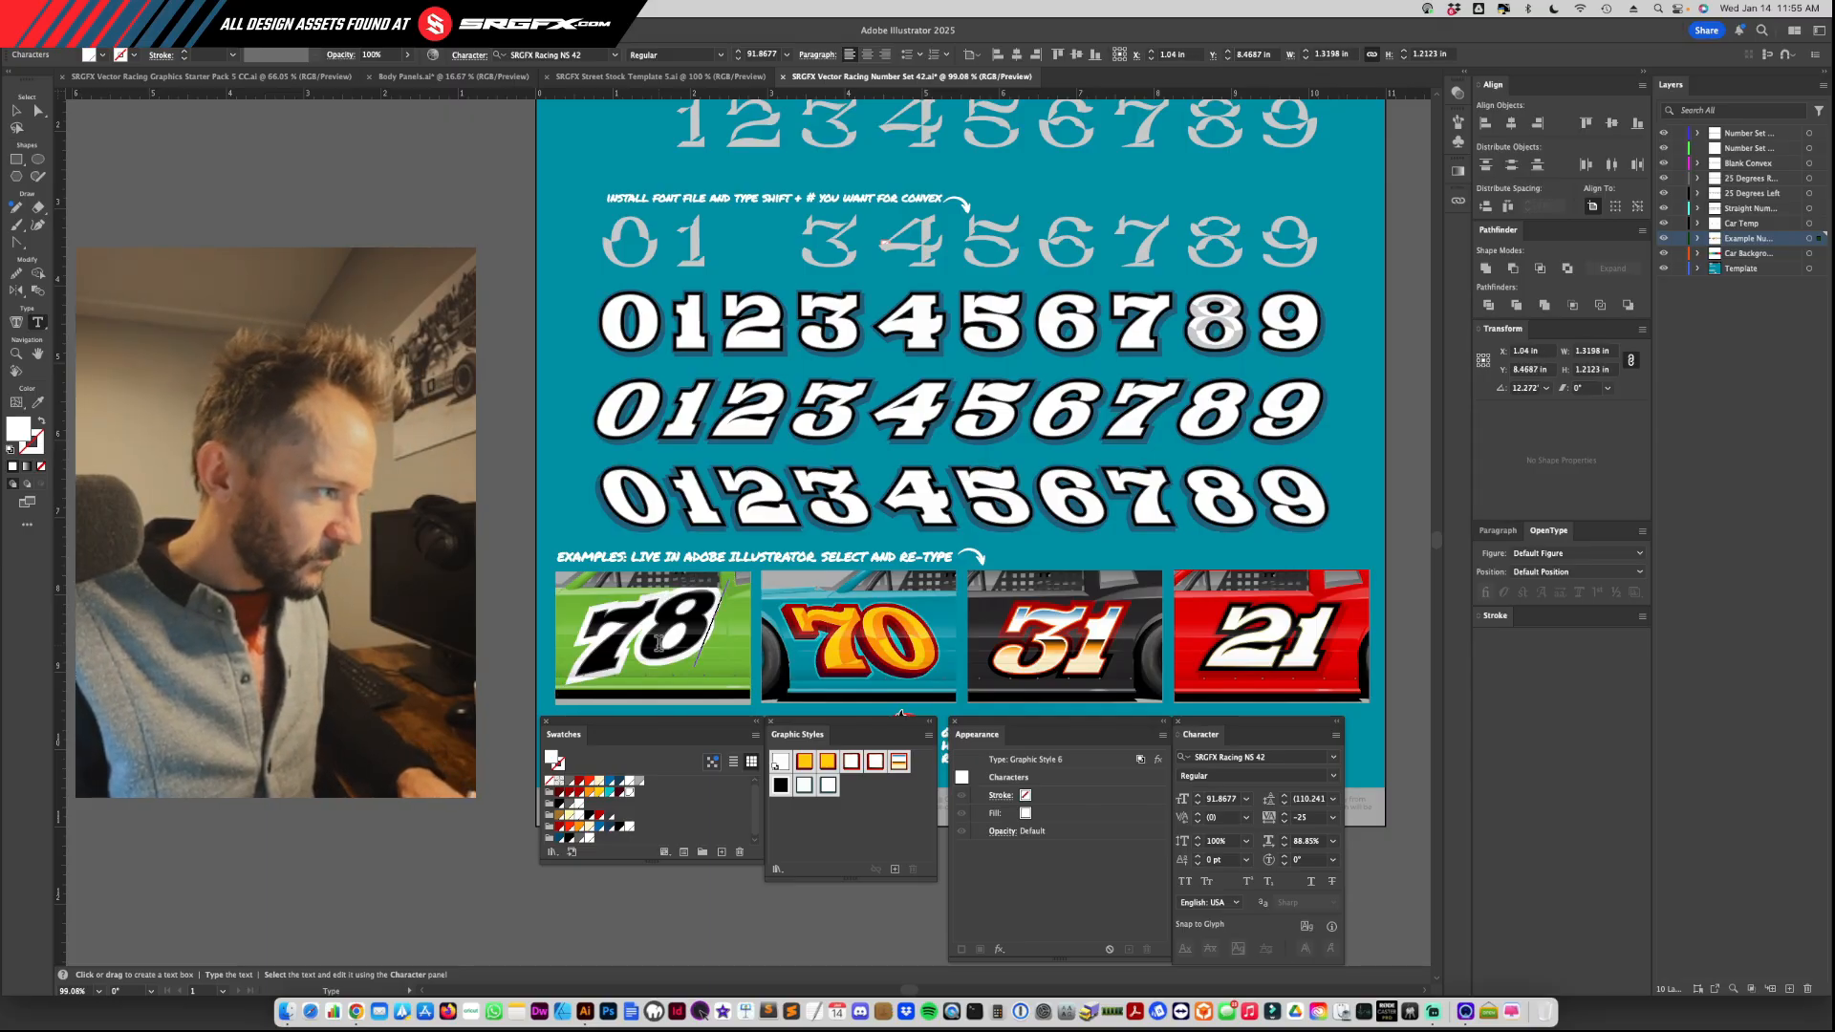
# Step: Clear the 78 on the green car, try another single digit and undo the retyping back to the 42
pyautogui.press('BackSpace')
pyautogui.press('BackSpace')
pyautogui.write('6')
pyautogui.press('BackSpace')
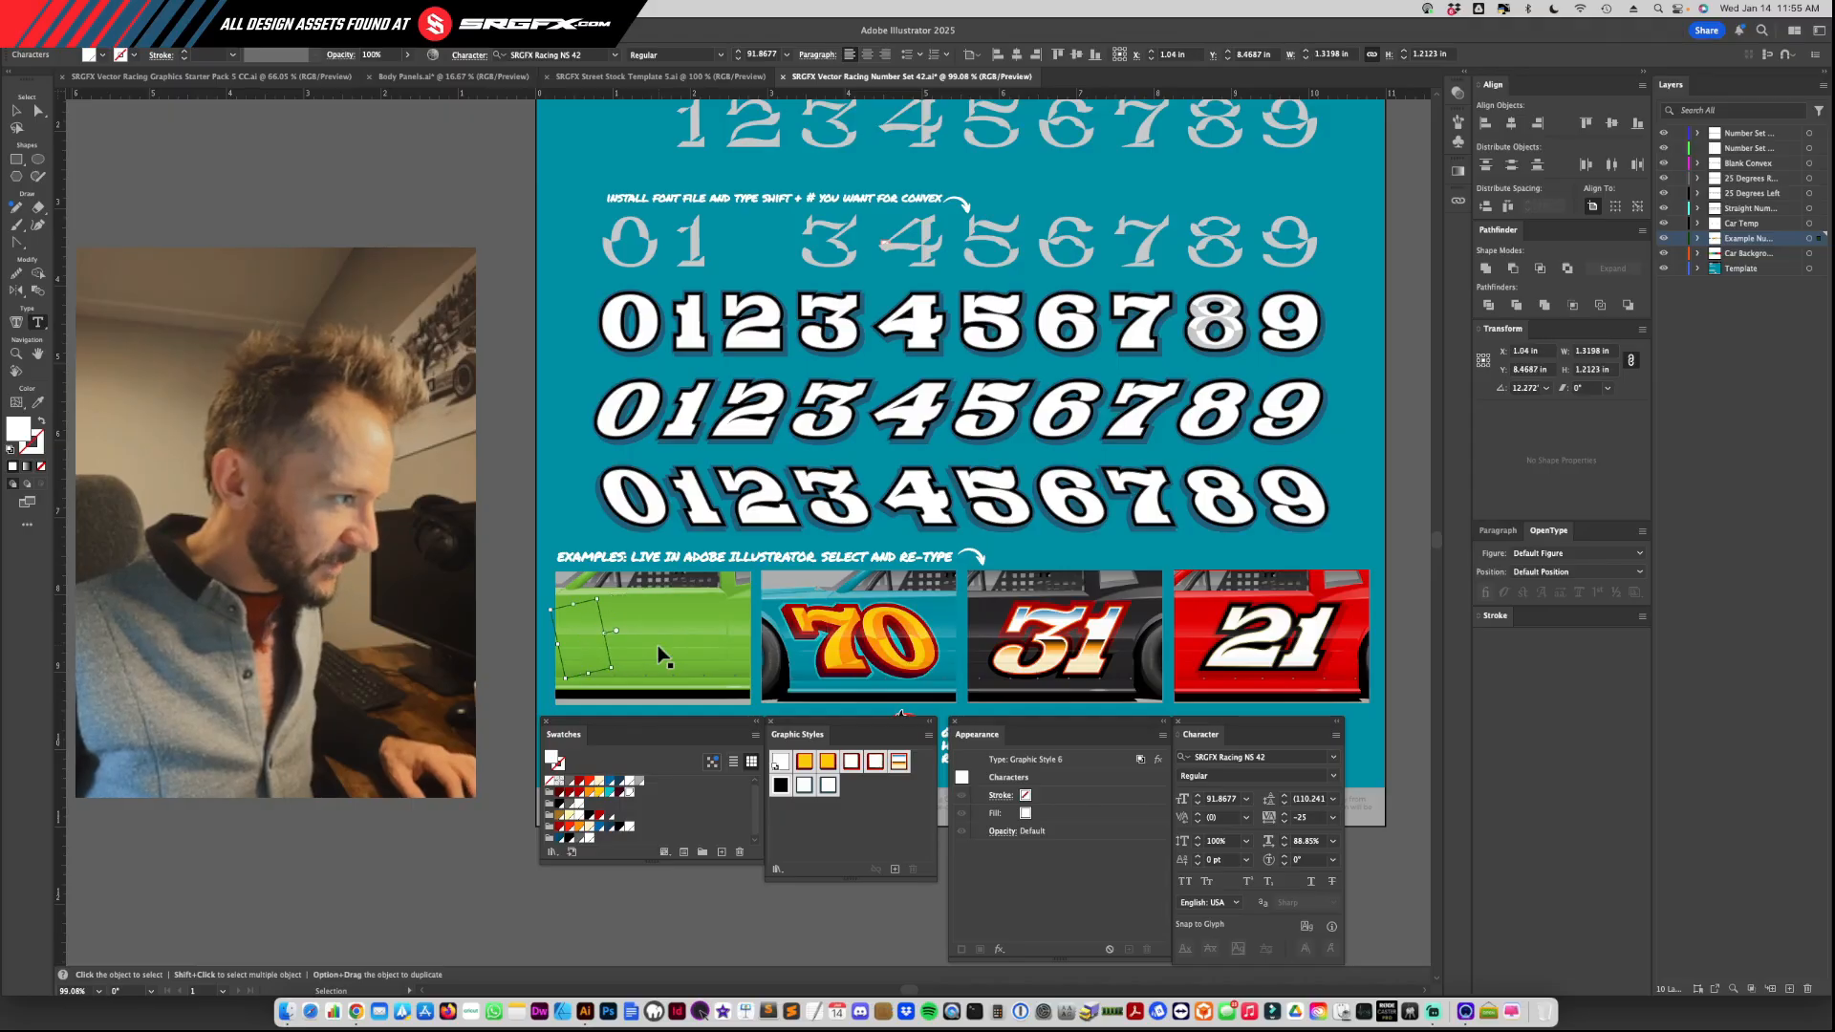
pyautogui.write('9')
pyautogui.press('Escape')
pyautogui.press('super+z')
pyautogui.press('super+z')
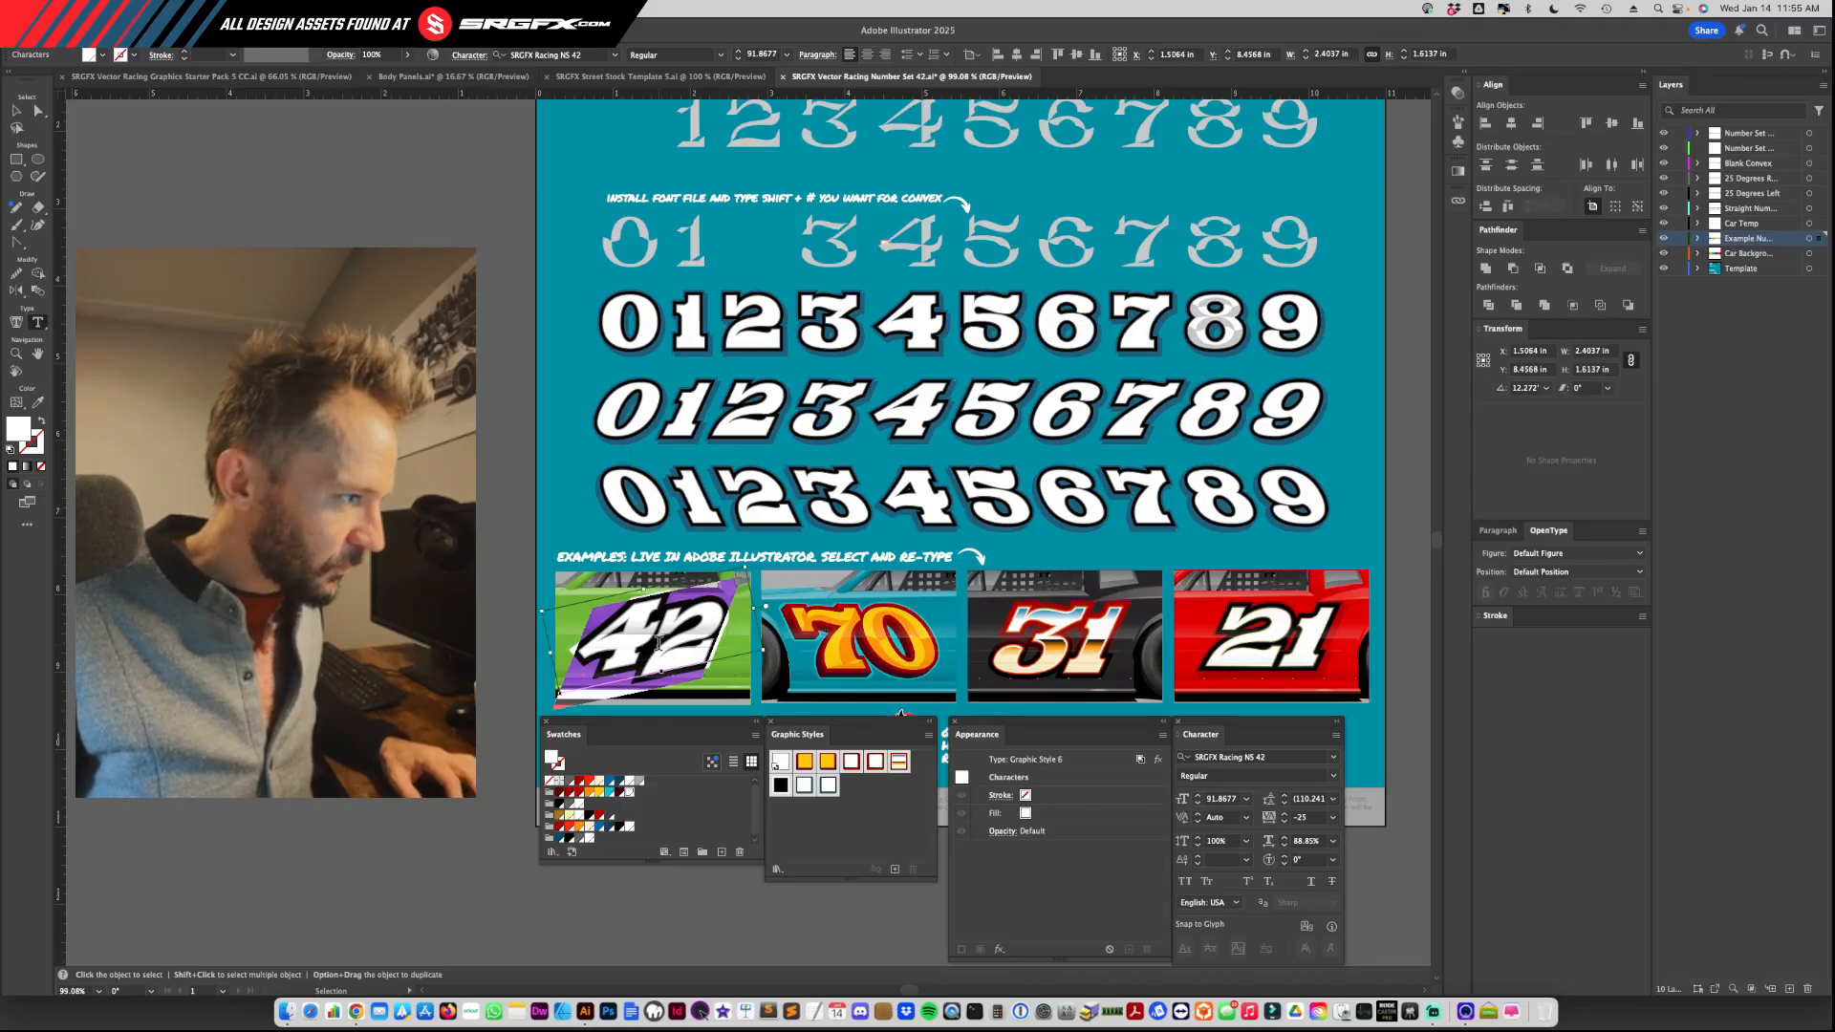
# Step: Replace the digits of the green car's 42 one by one with 53 and select the finished number as an object
pyautogui.moveTo(657, 641); pyautogui.dragTo(586, 648)
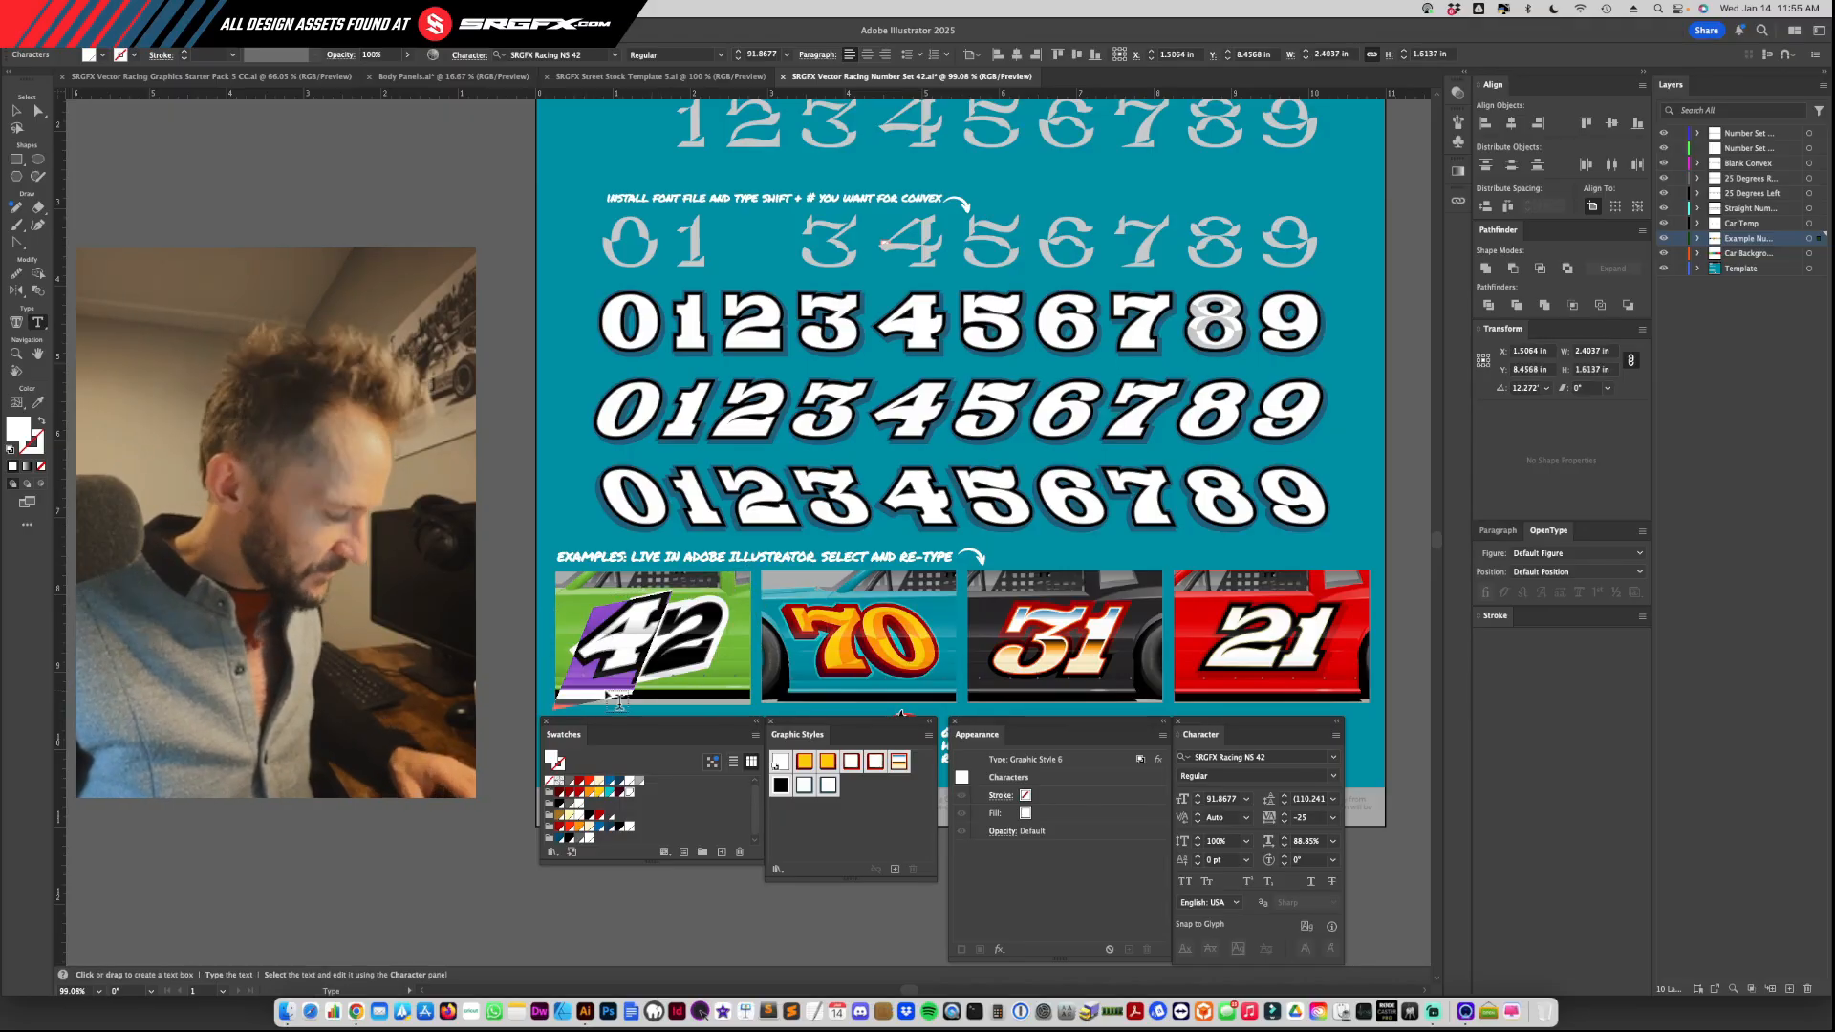
pyautogui.write('5')
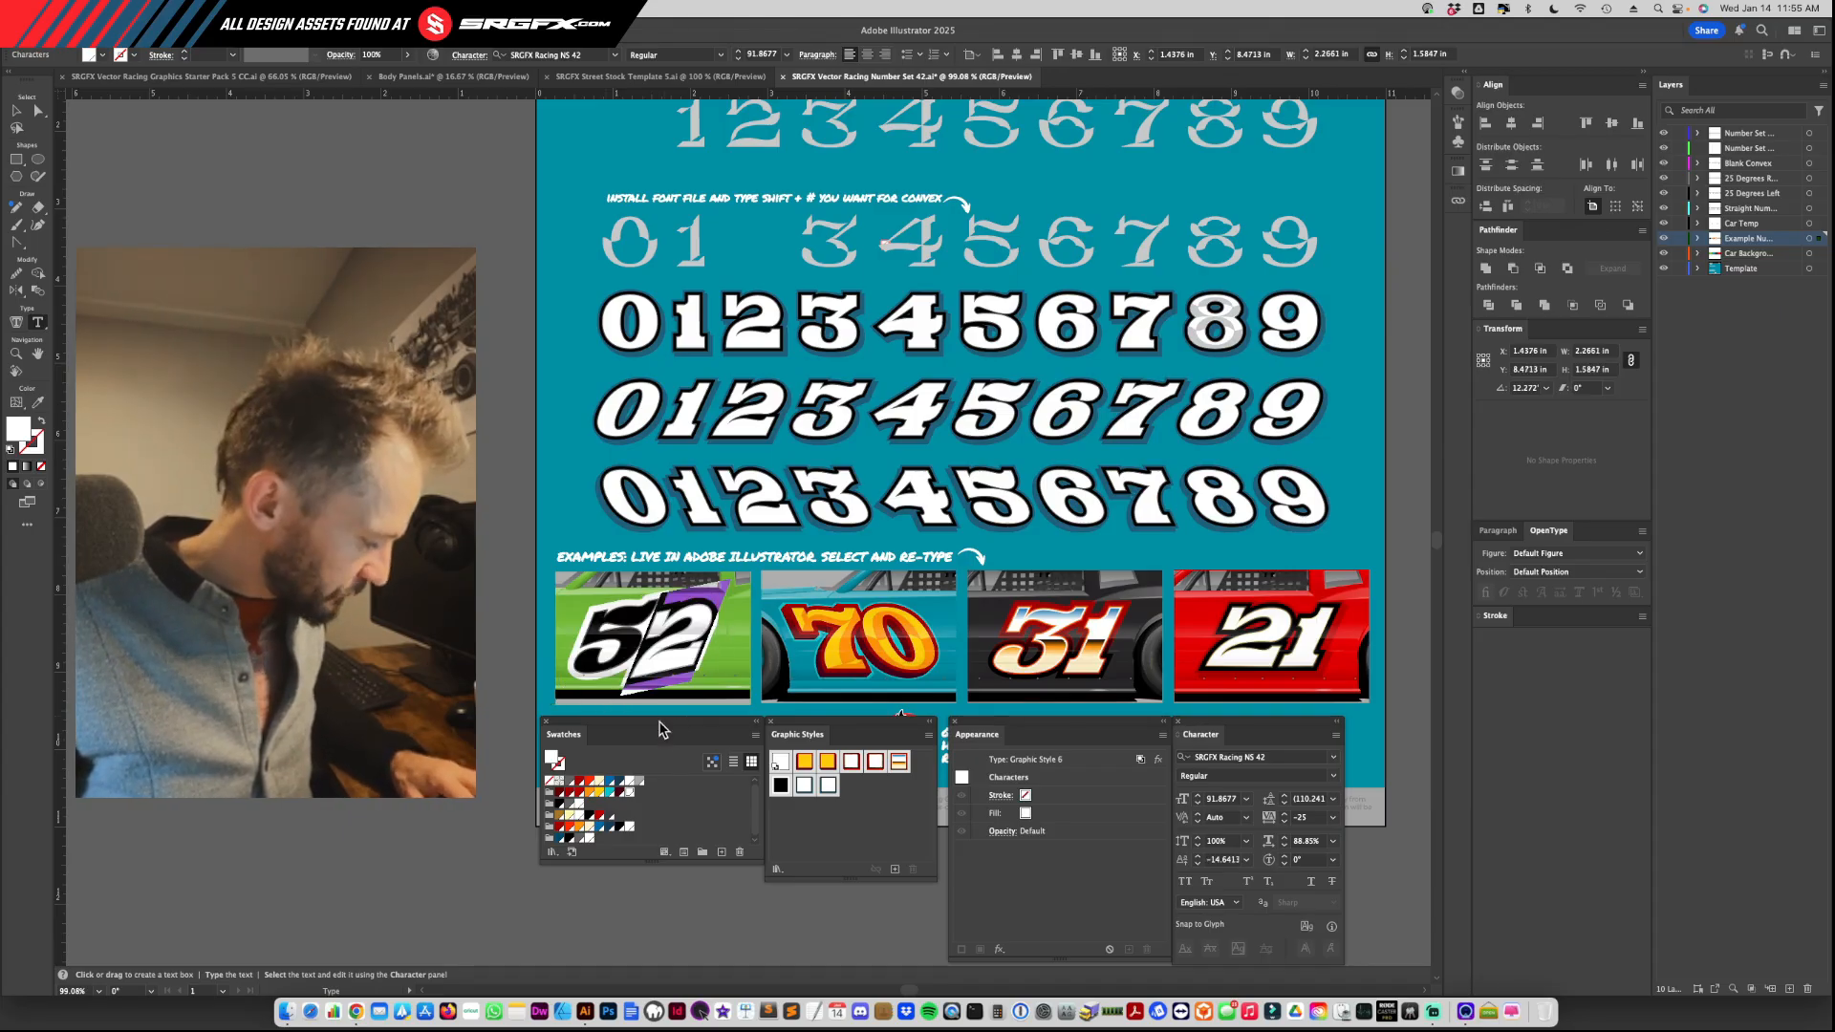
pyautogui.write('3')
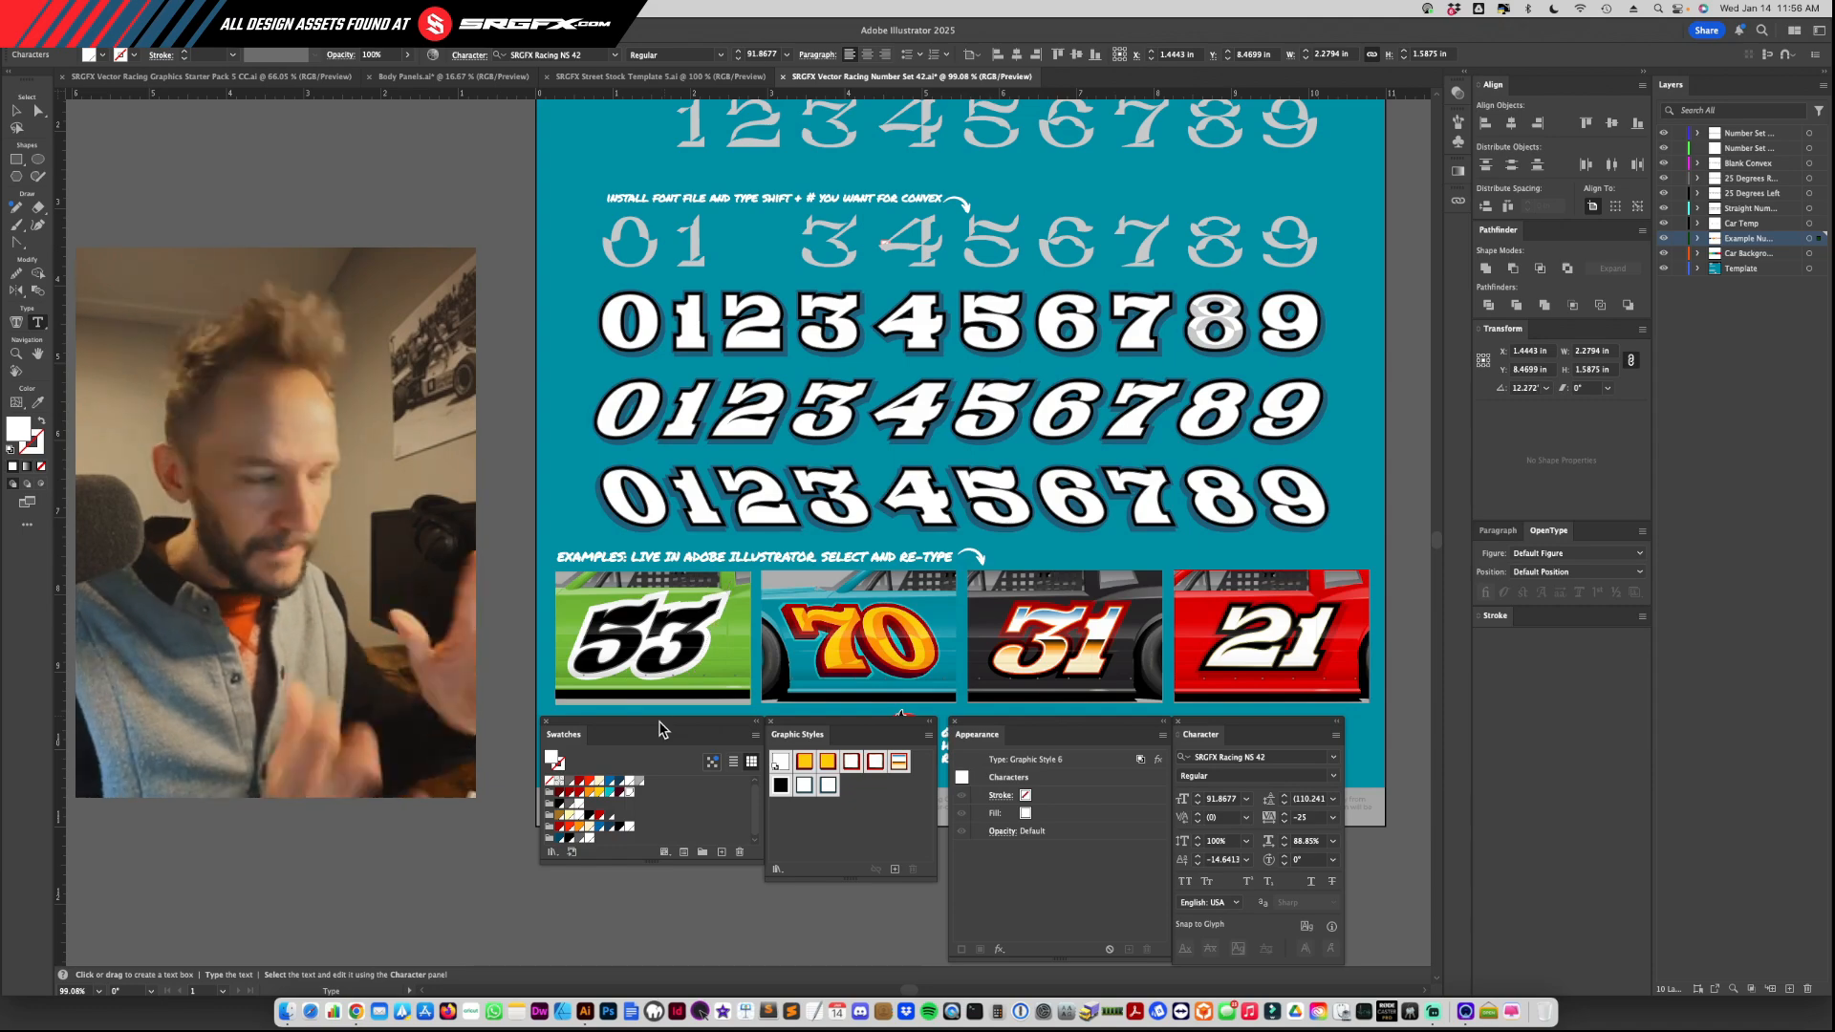
pyautogui.click(14, 117)
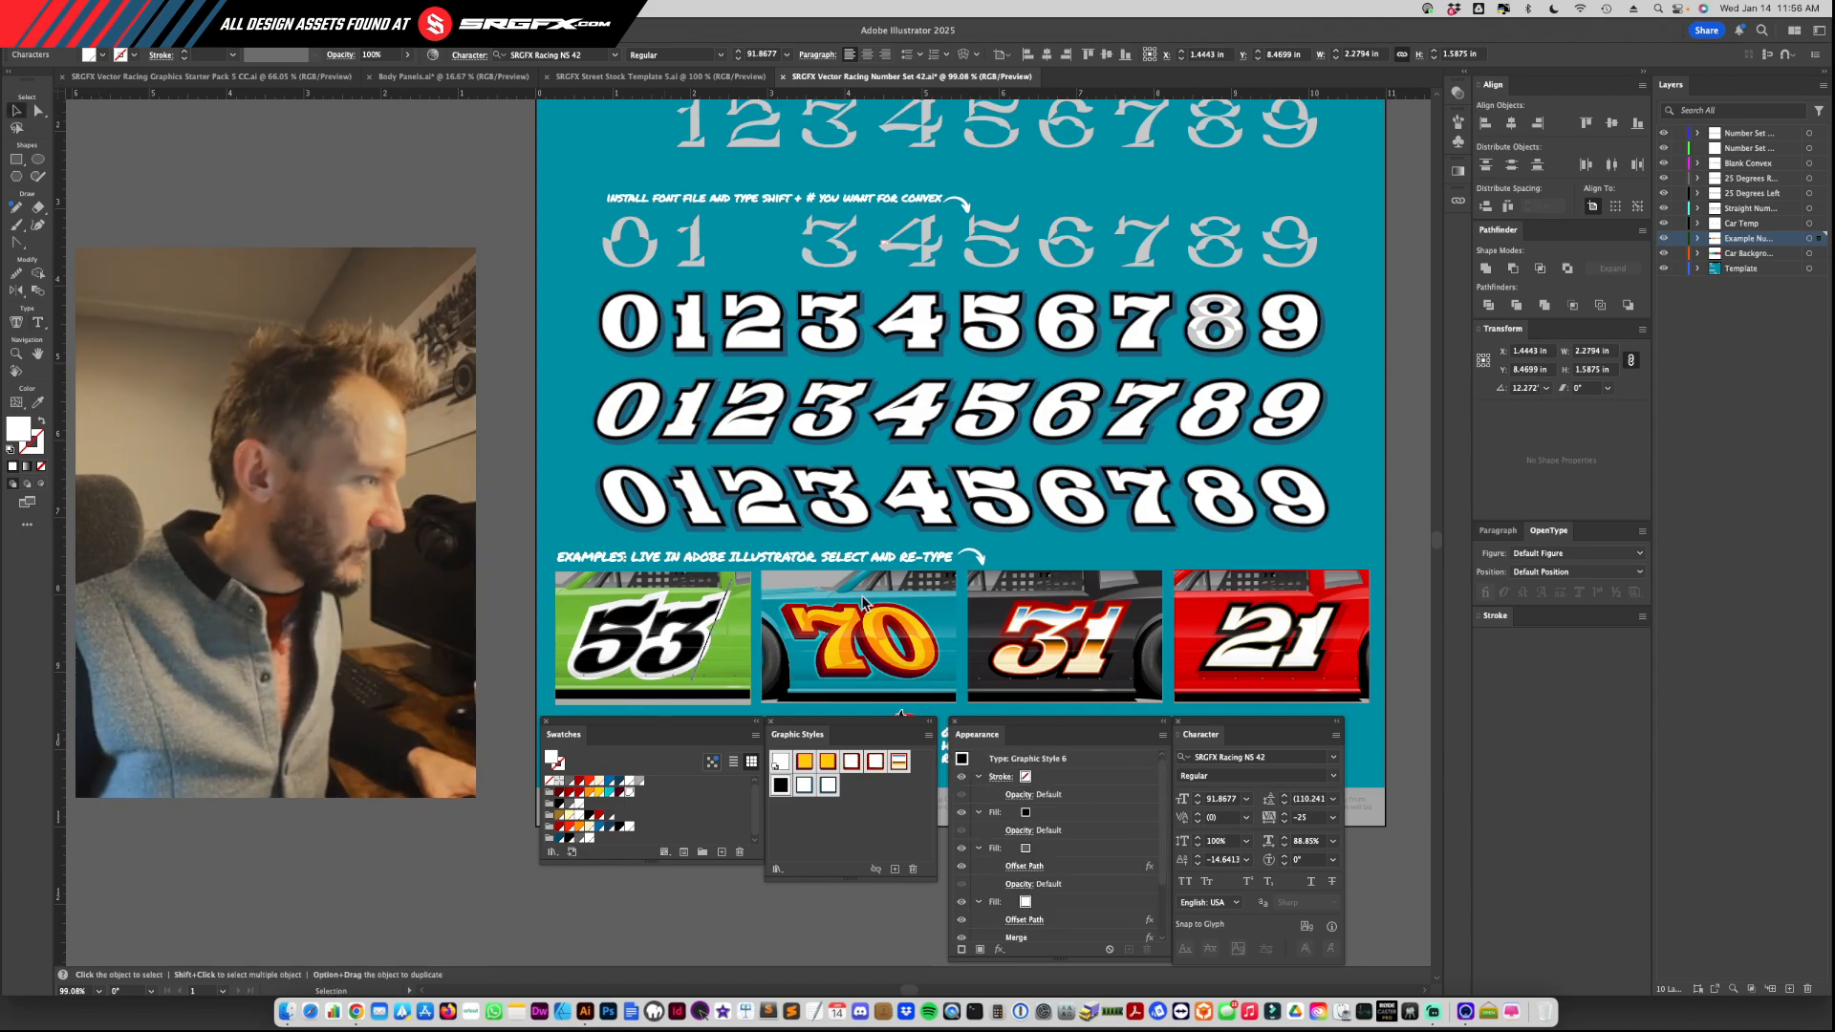
pyautogui.click(703, 676)
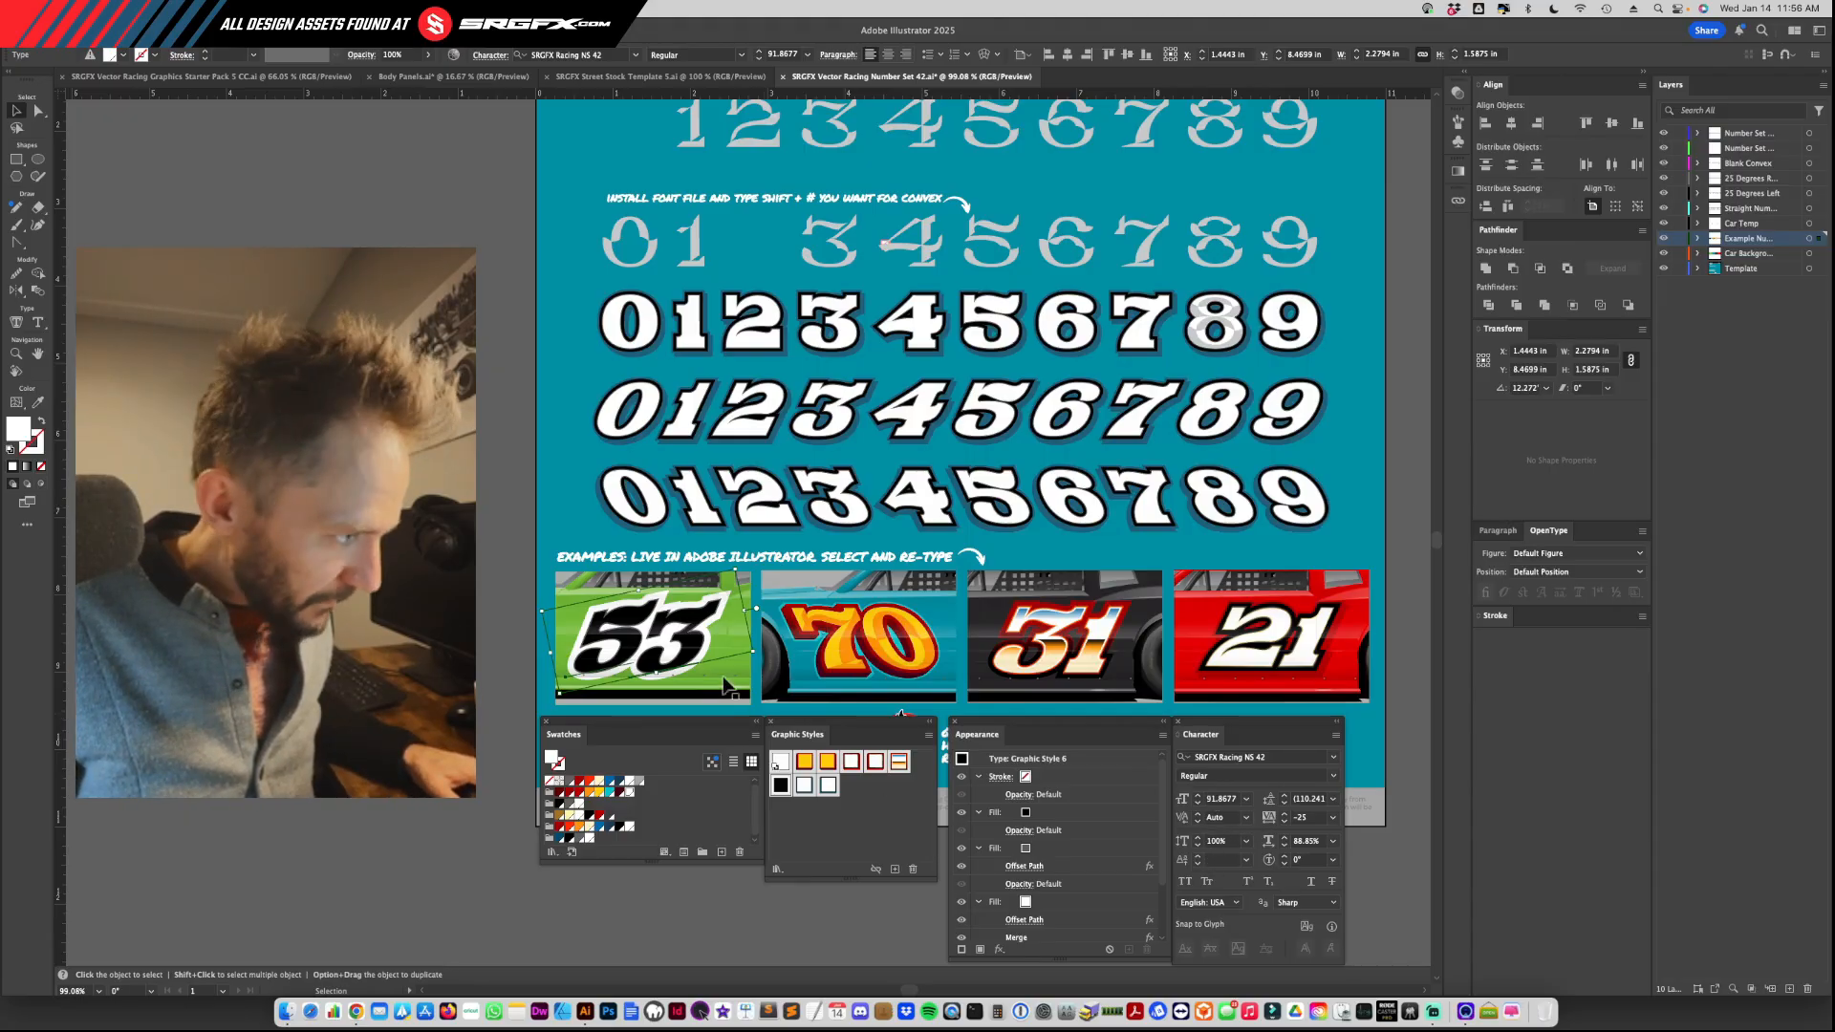
# Step: Inspect the character-level appearance of the green car's 53 and return to the whole-object selection
pyautogui.doubleClick(663, 660)
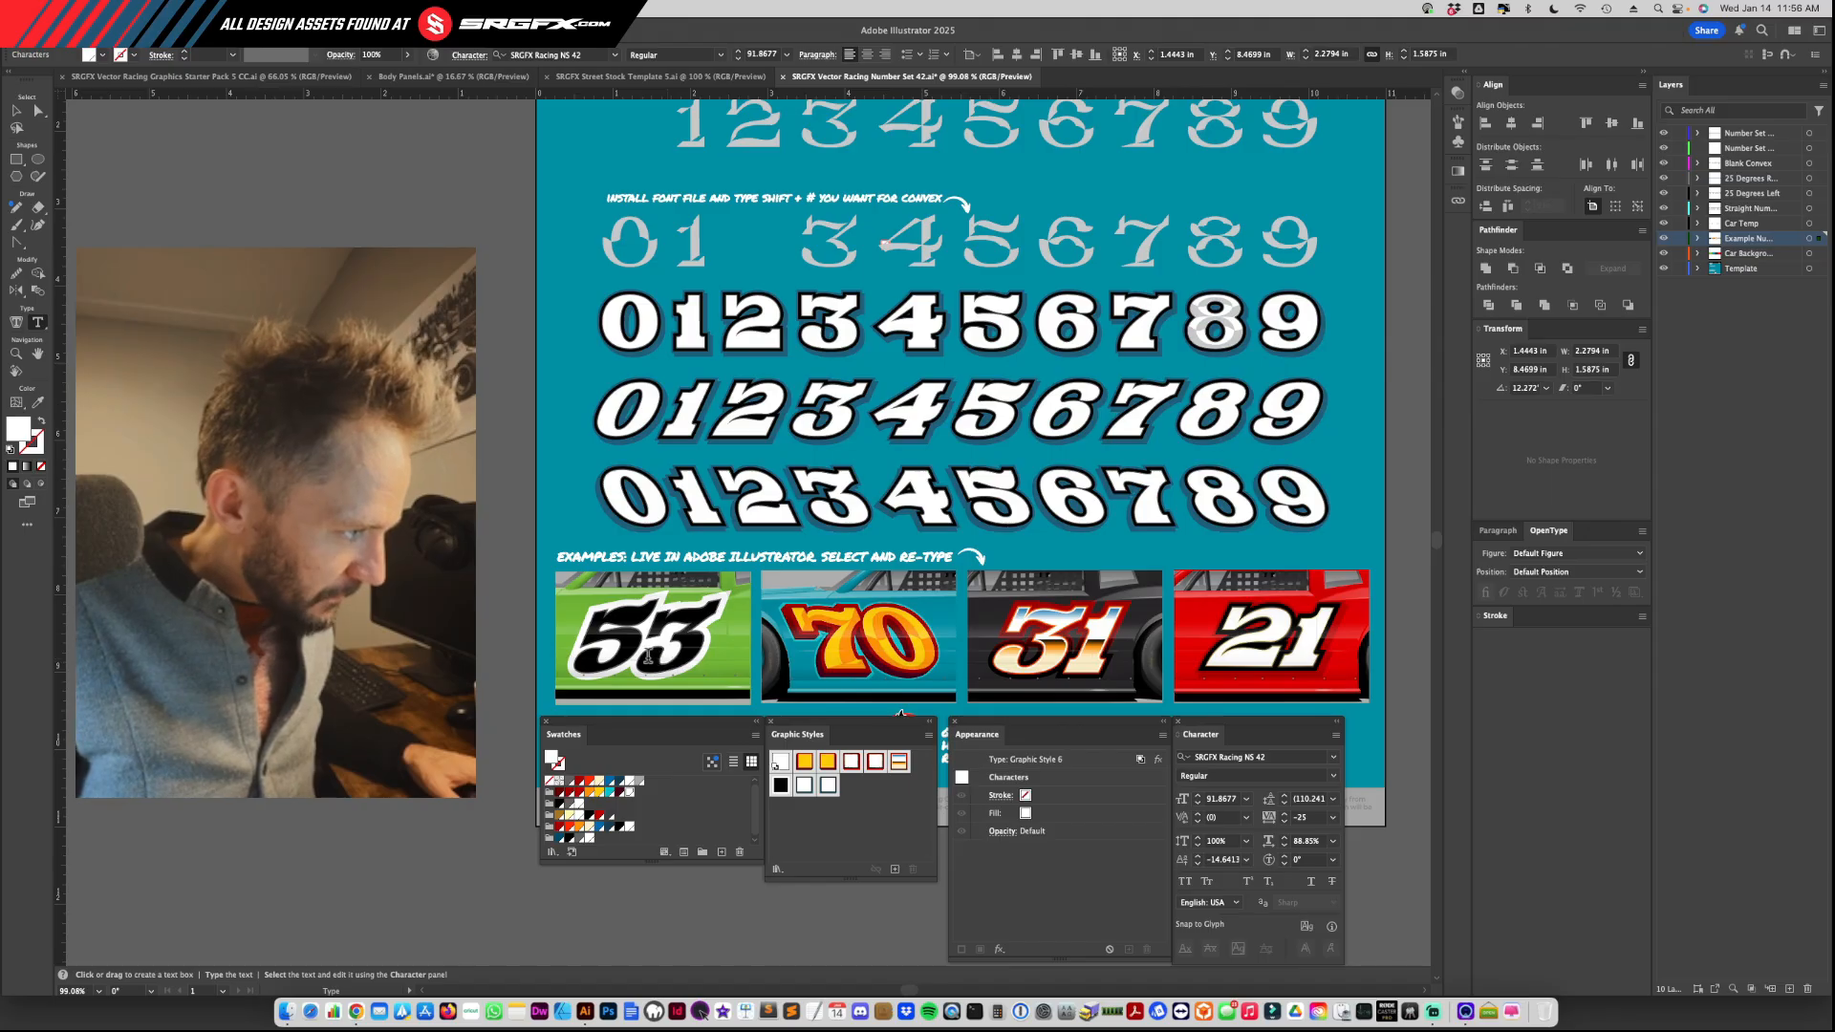
pyautogui.doubleClick(662, 659)
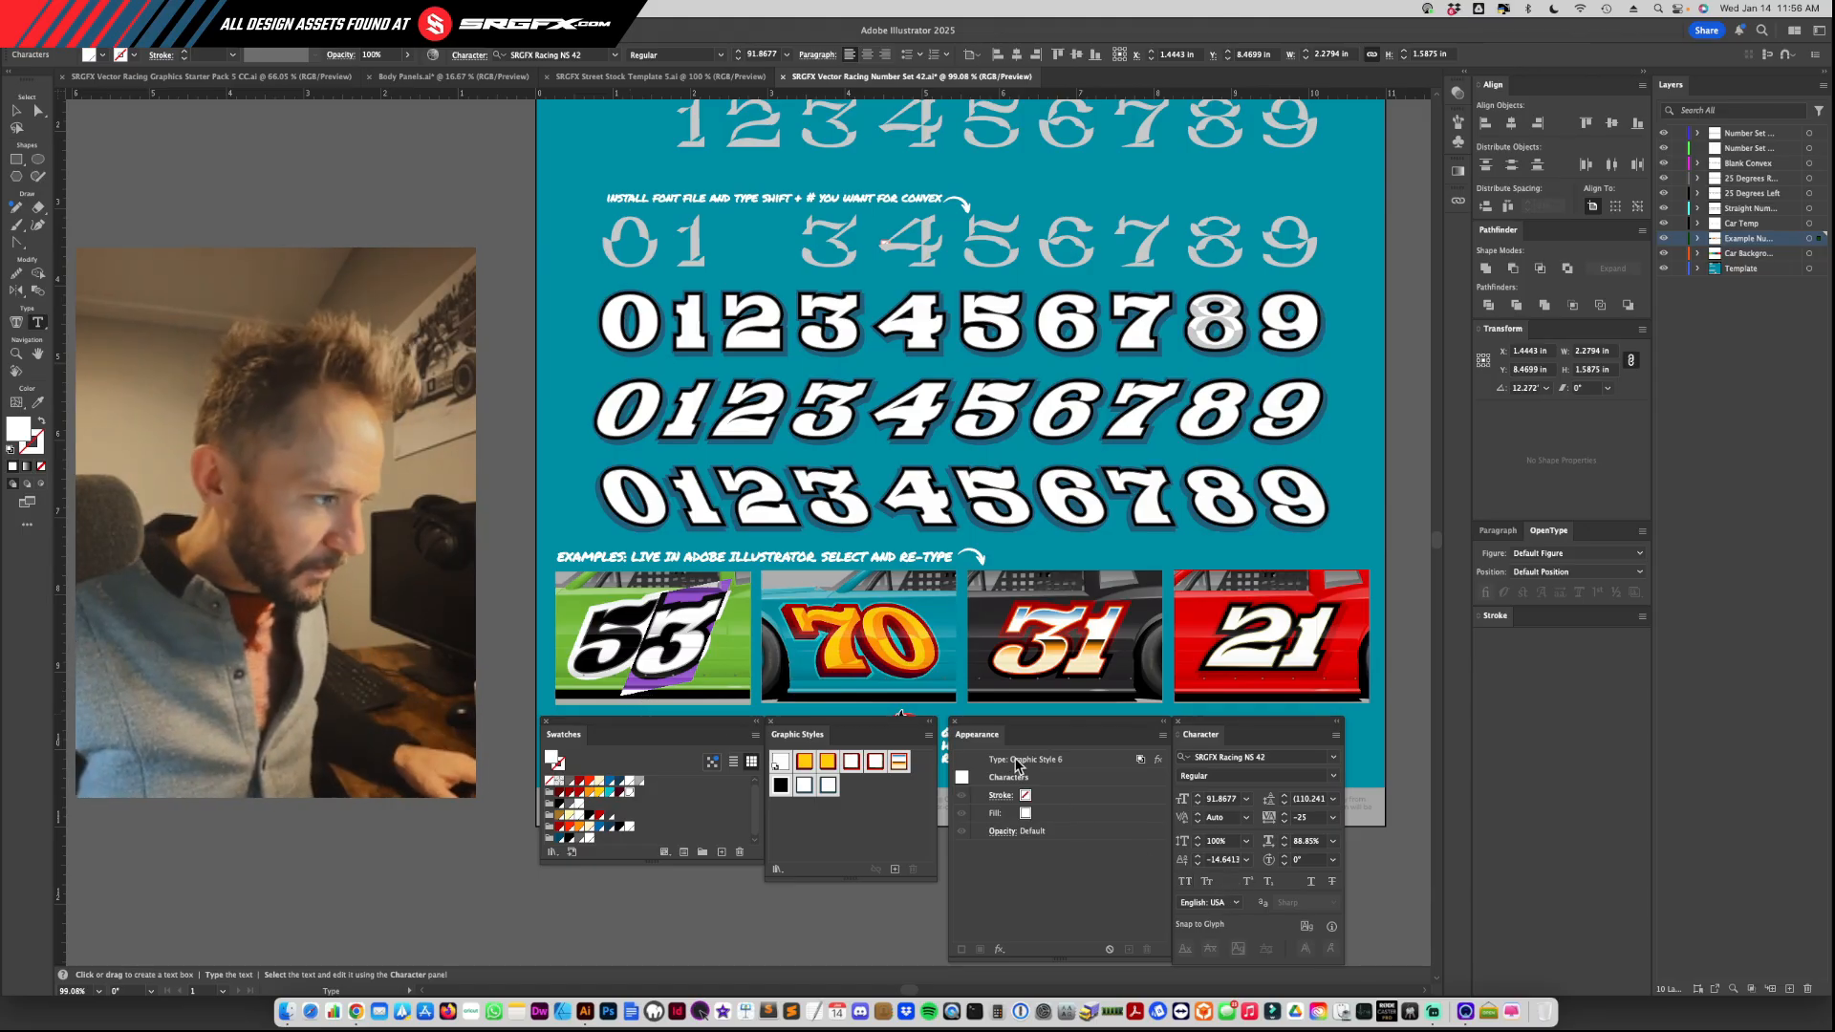
pyautogui.press('Escape')
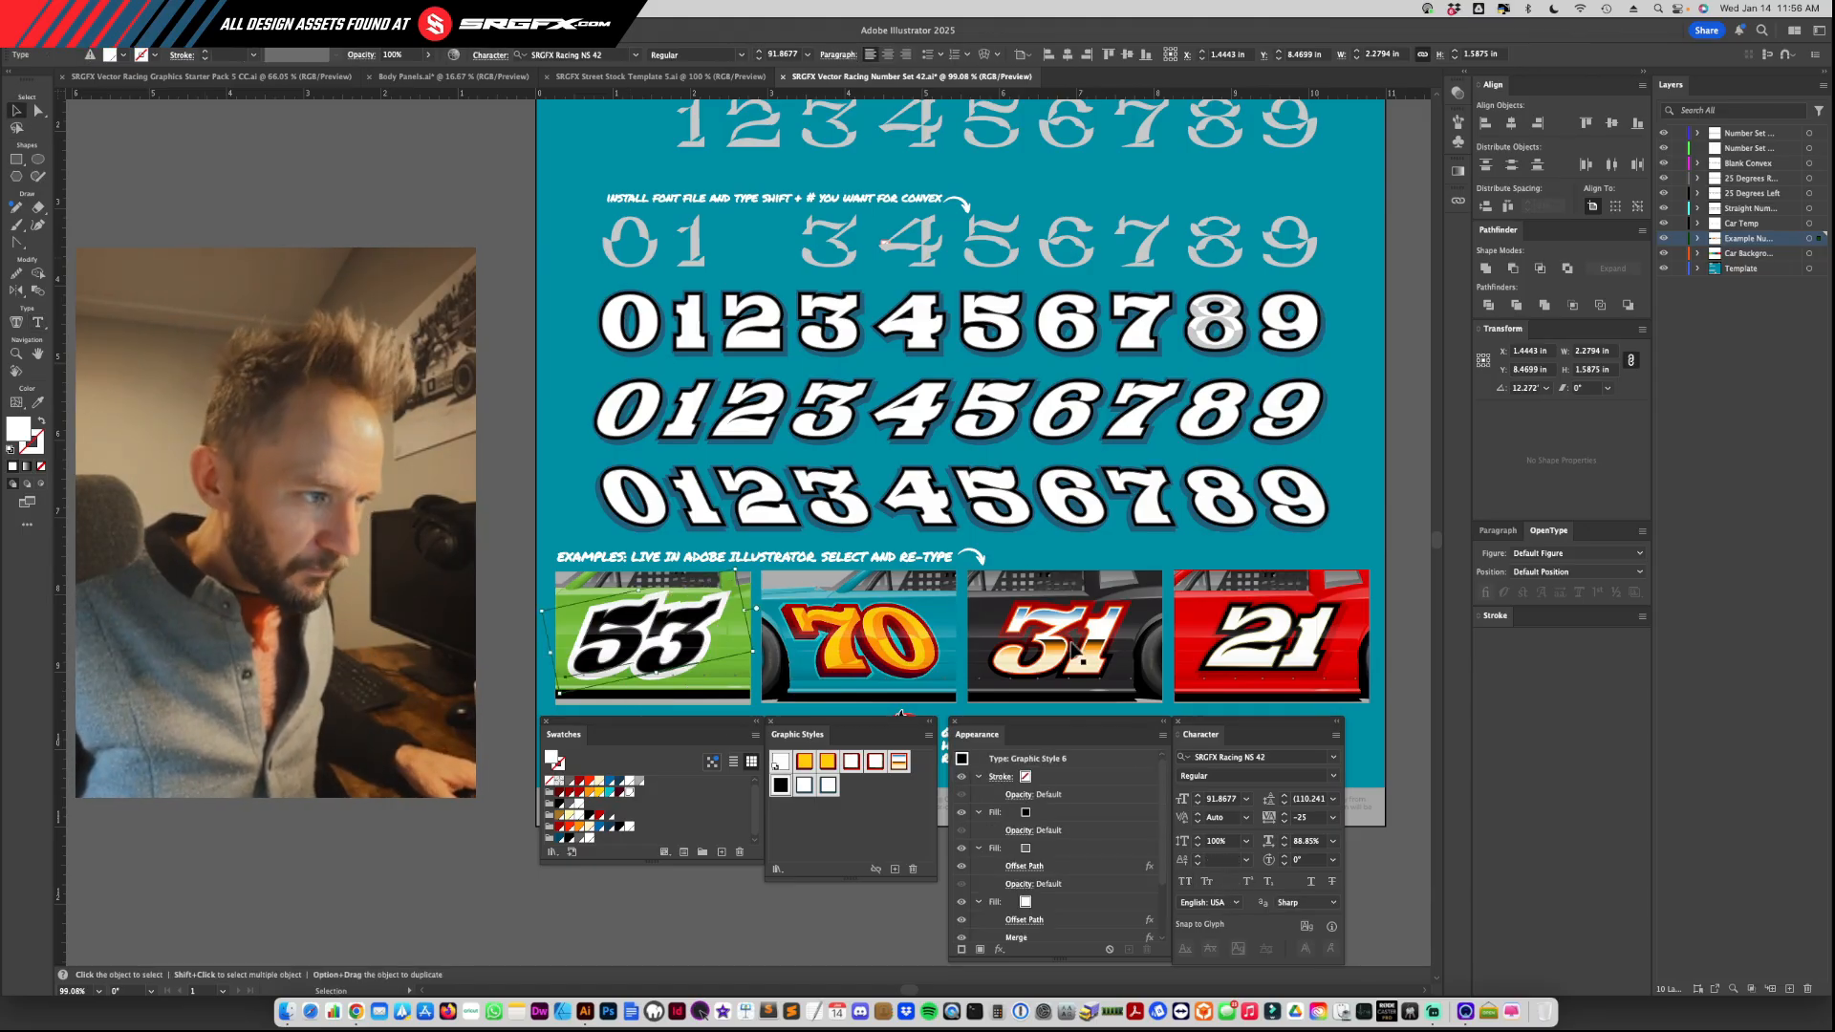
# Step: Retype the black car's 31 as 23 and move the number to centre it on the door
pyautogui.click(1061, 657)
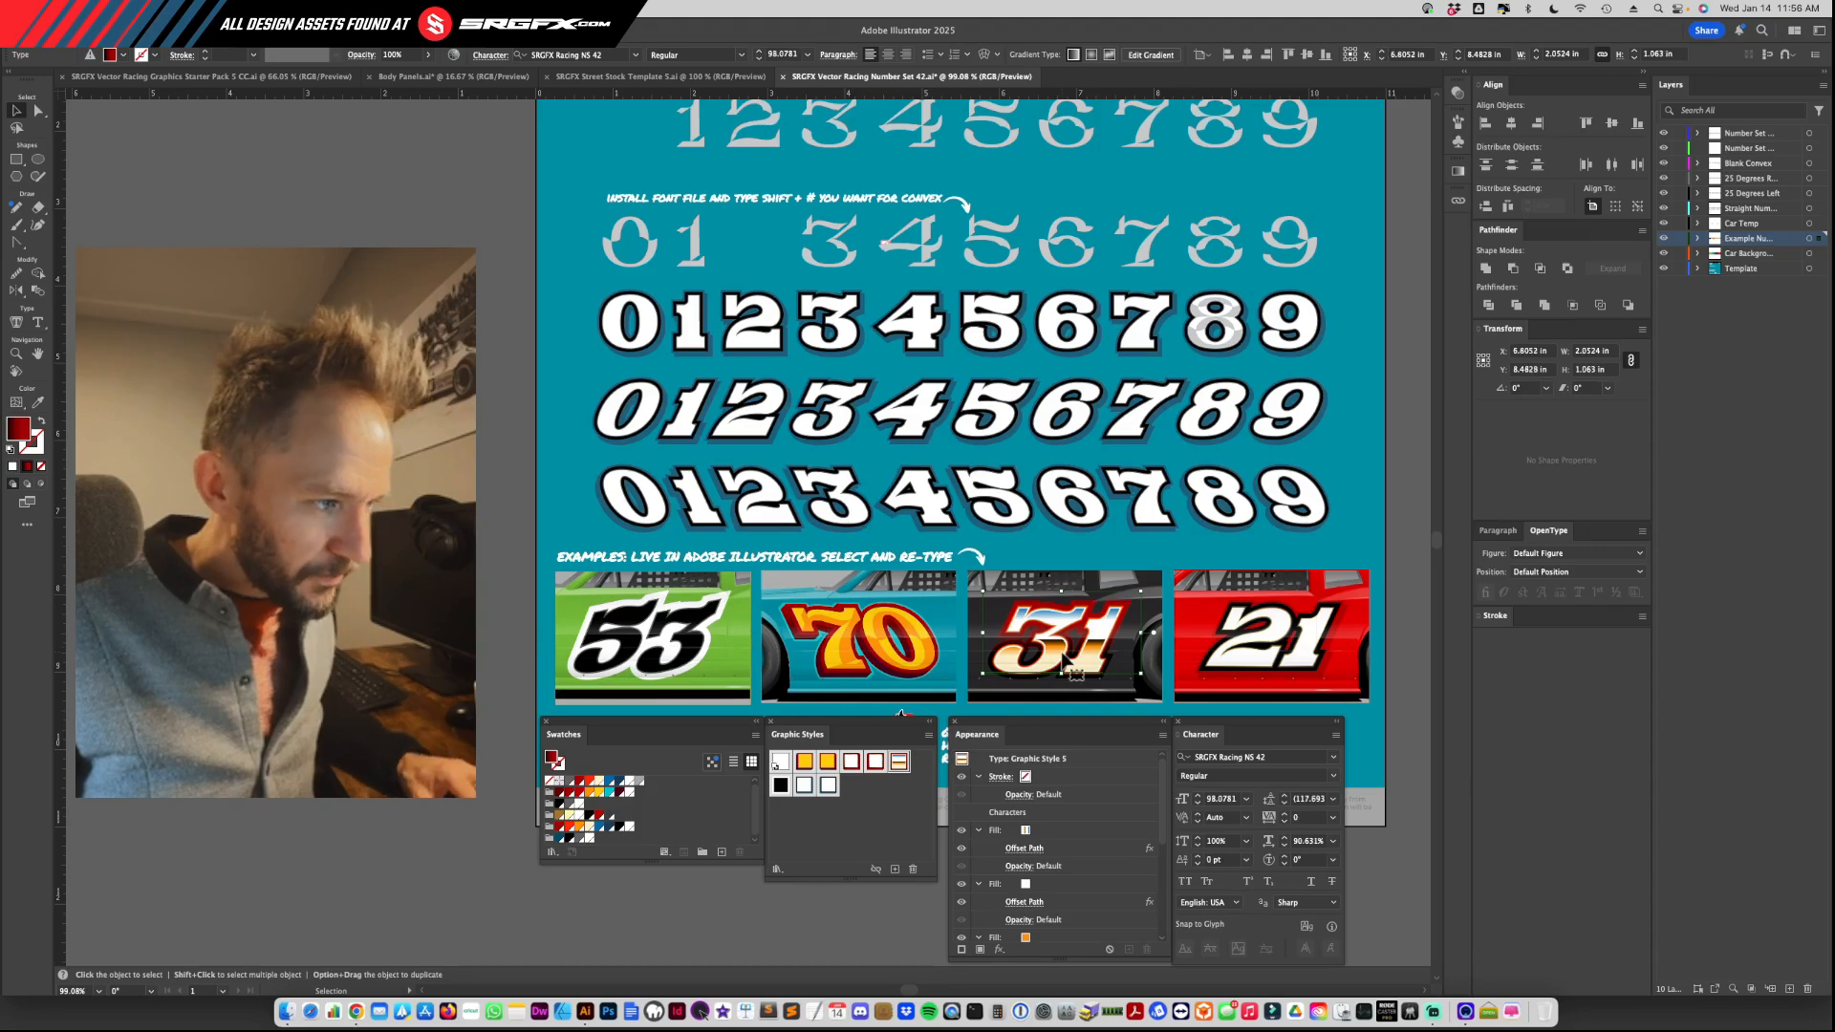
pyautogui.doubleClick(1061, 650)
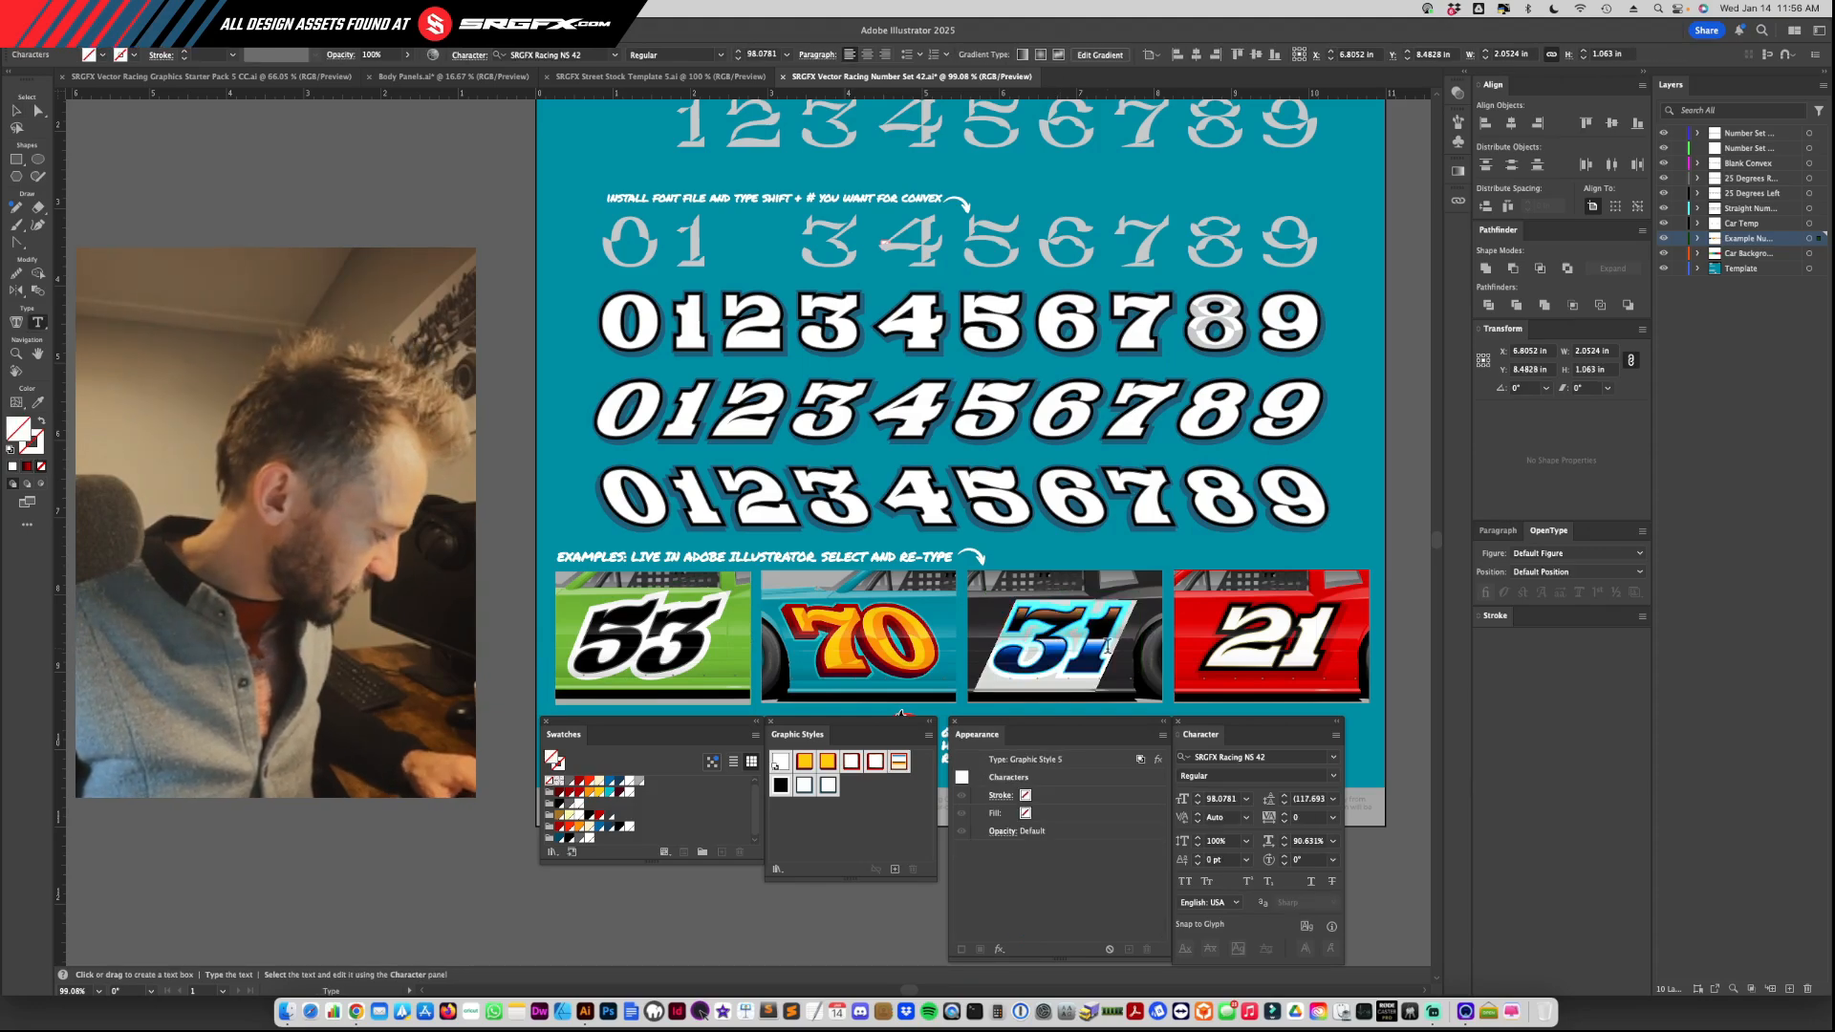
pyautogui.write('23')
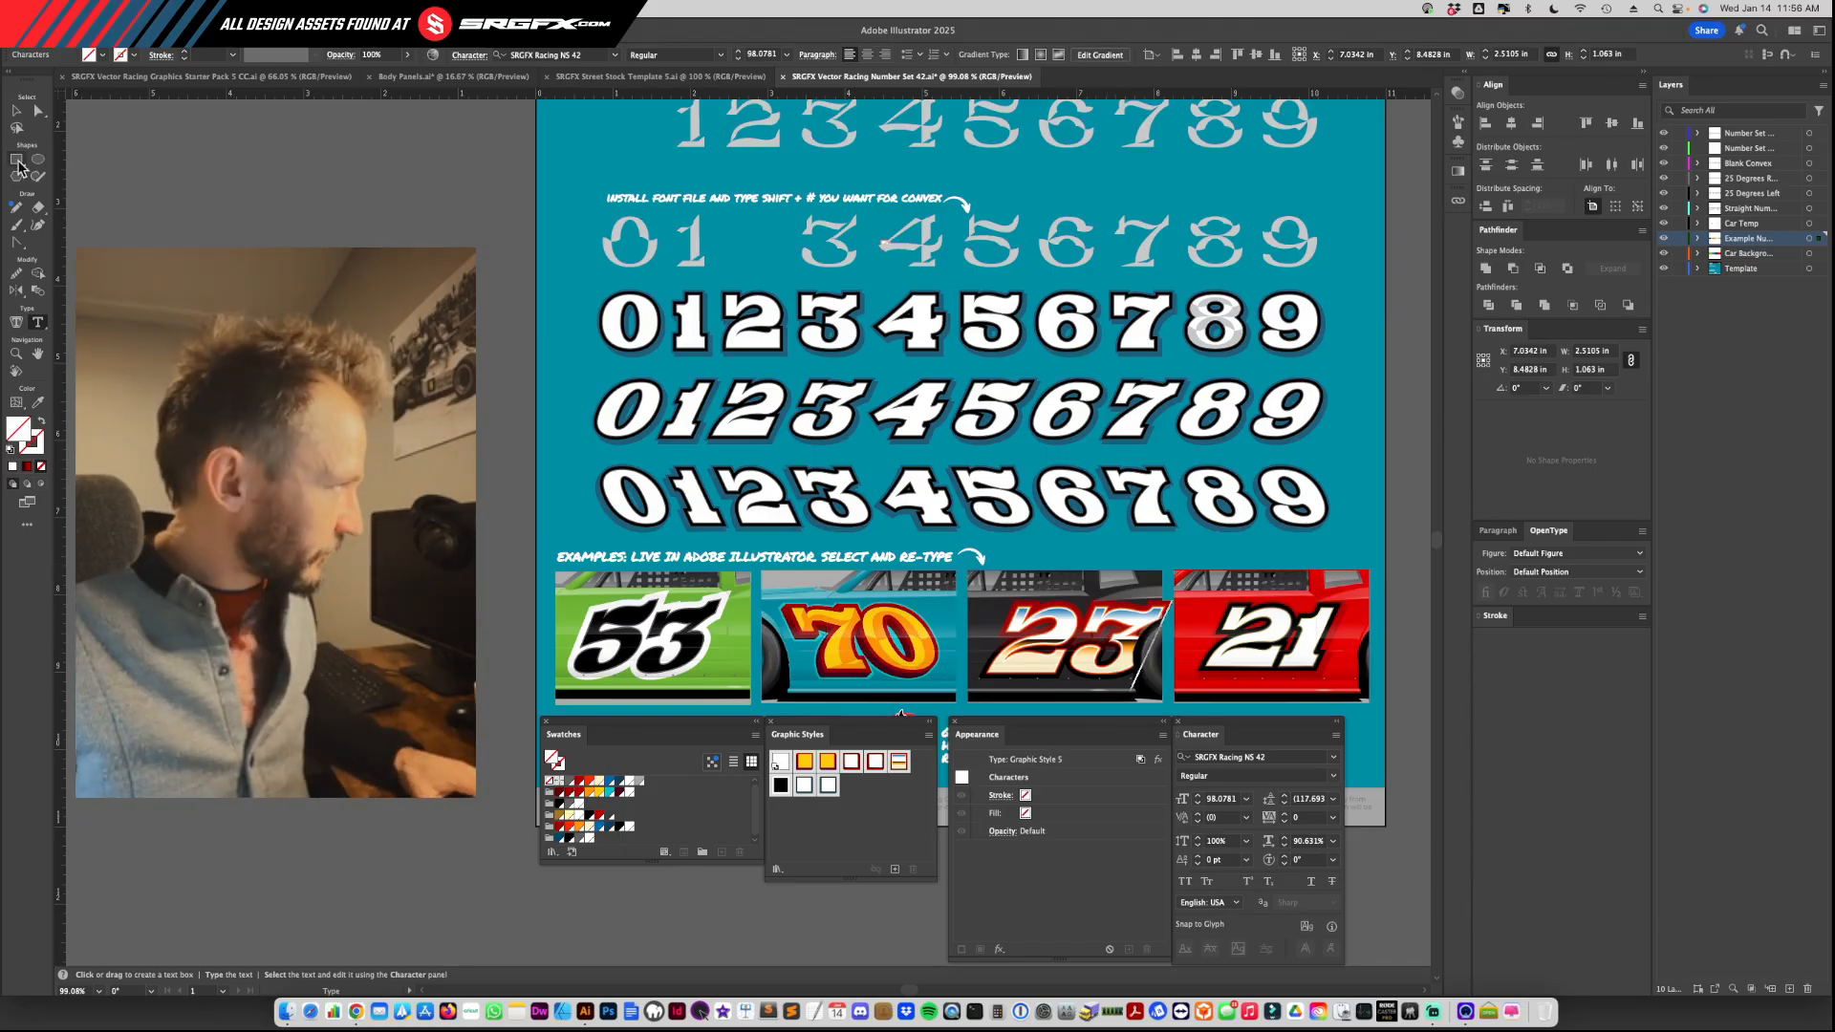
pyautogui.press('Escape')
pyautogui.moveTo(1130, 623)
pyautogui.mouseDown()
pyautogui.moveTo(1109, 642)
pyautogui.moveTo(1136, 650)
pyautogui.mouseUp()
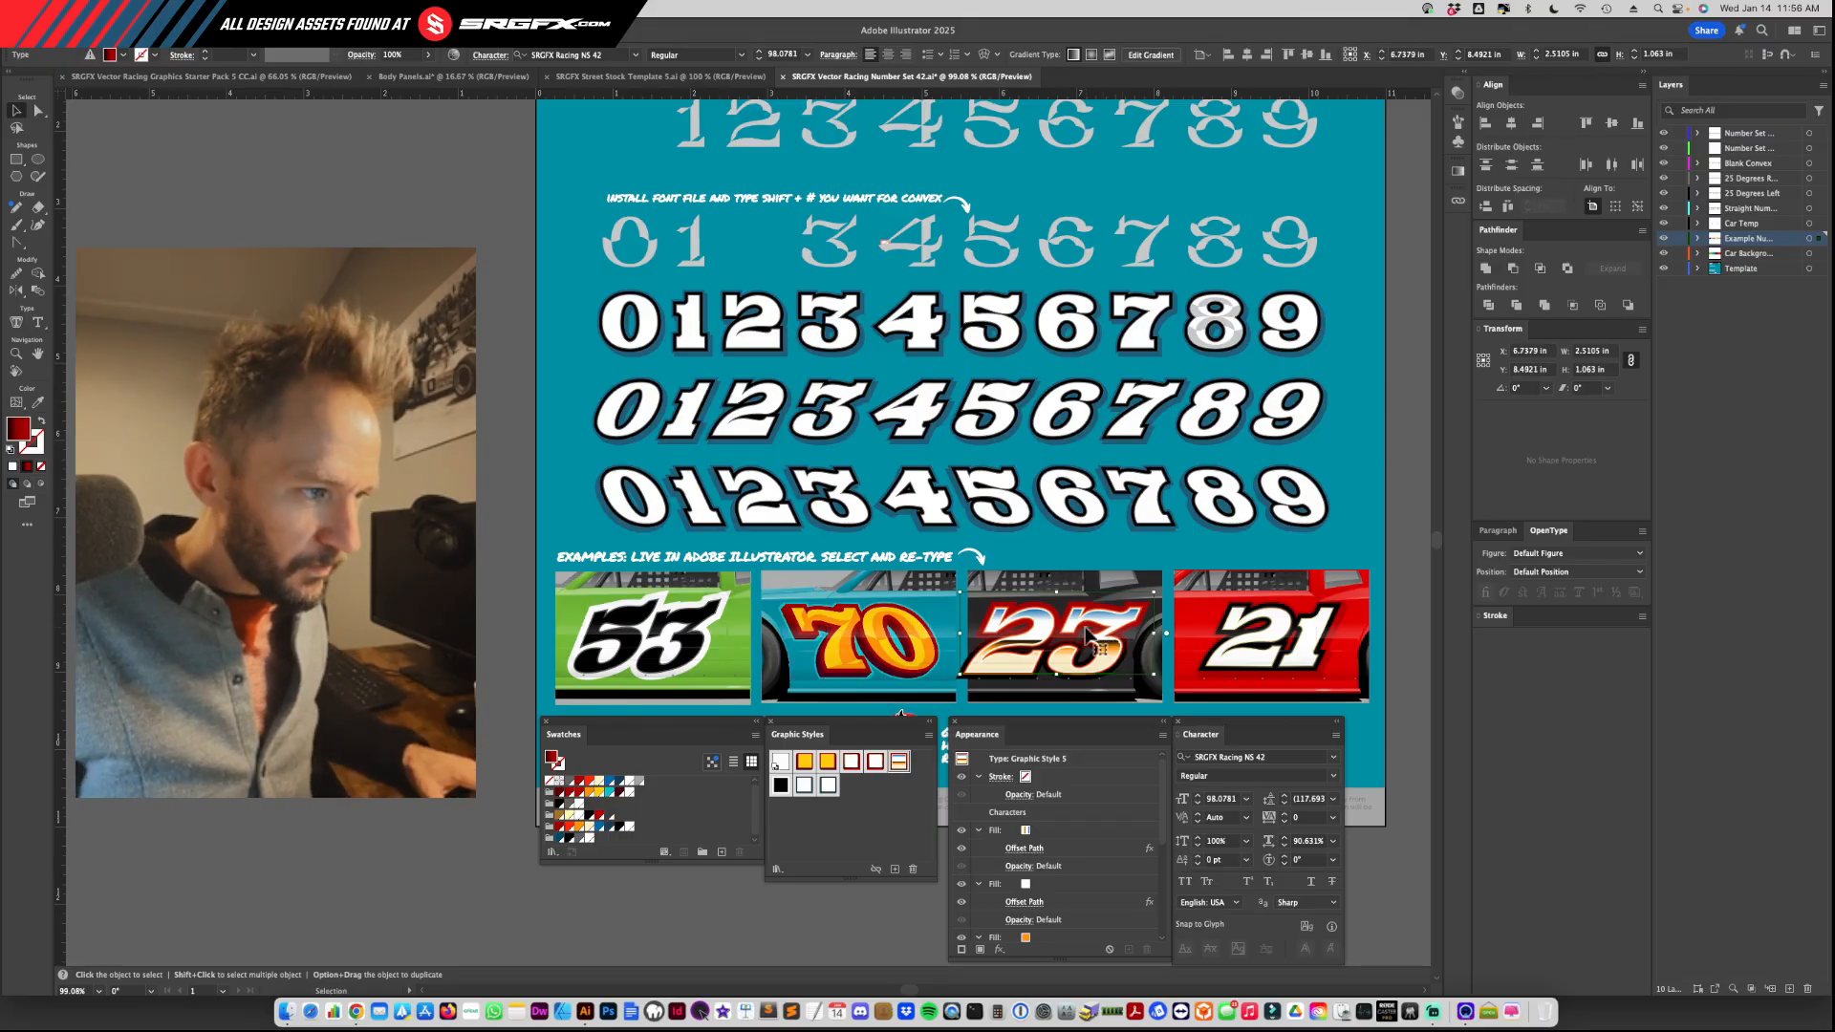
# Step: Retype the black car's 23 as 66 and reselect the number as an object
pyautogui.doubleClick(1095, 637)
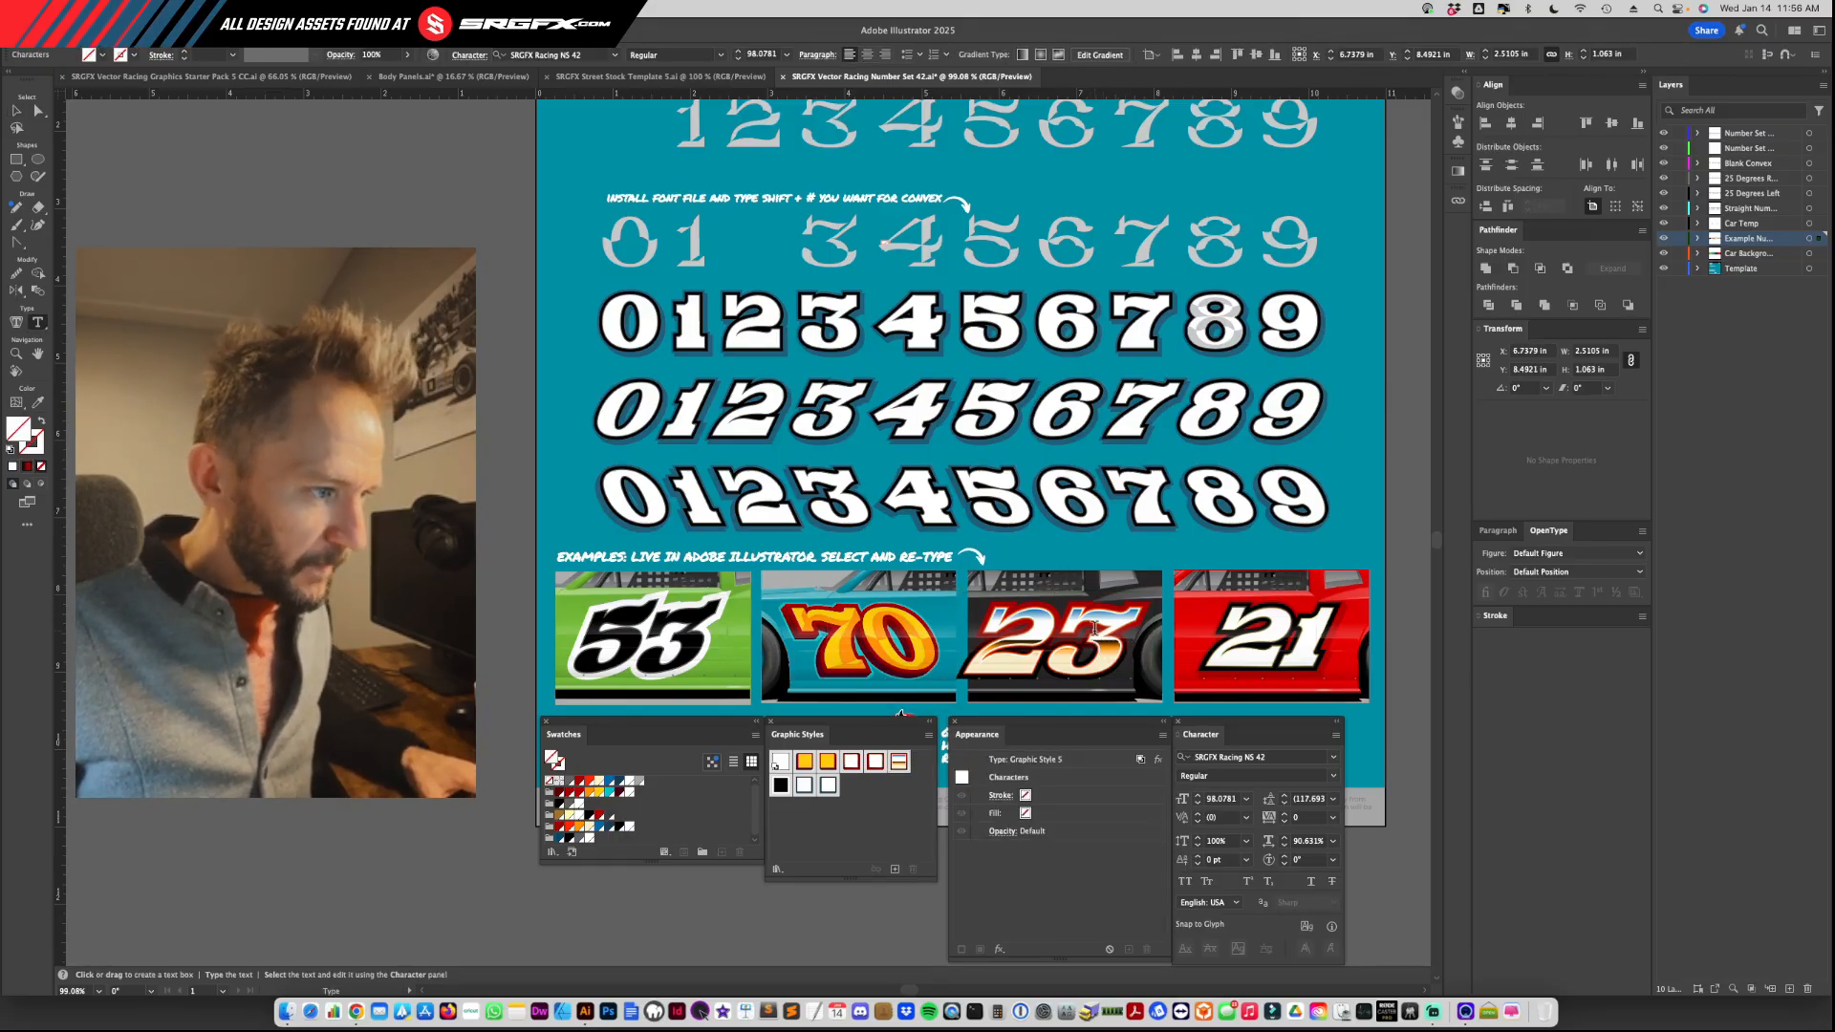
pyautogui.doubleClick(1061, 624)
pyautogui.write('66')
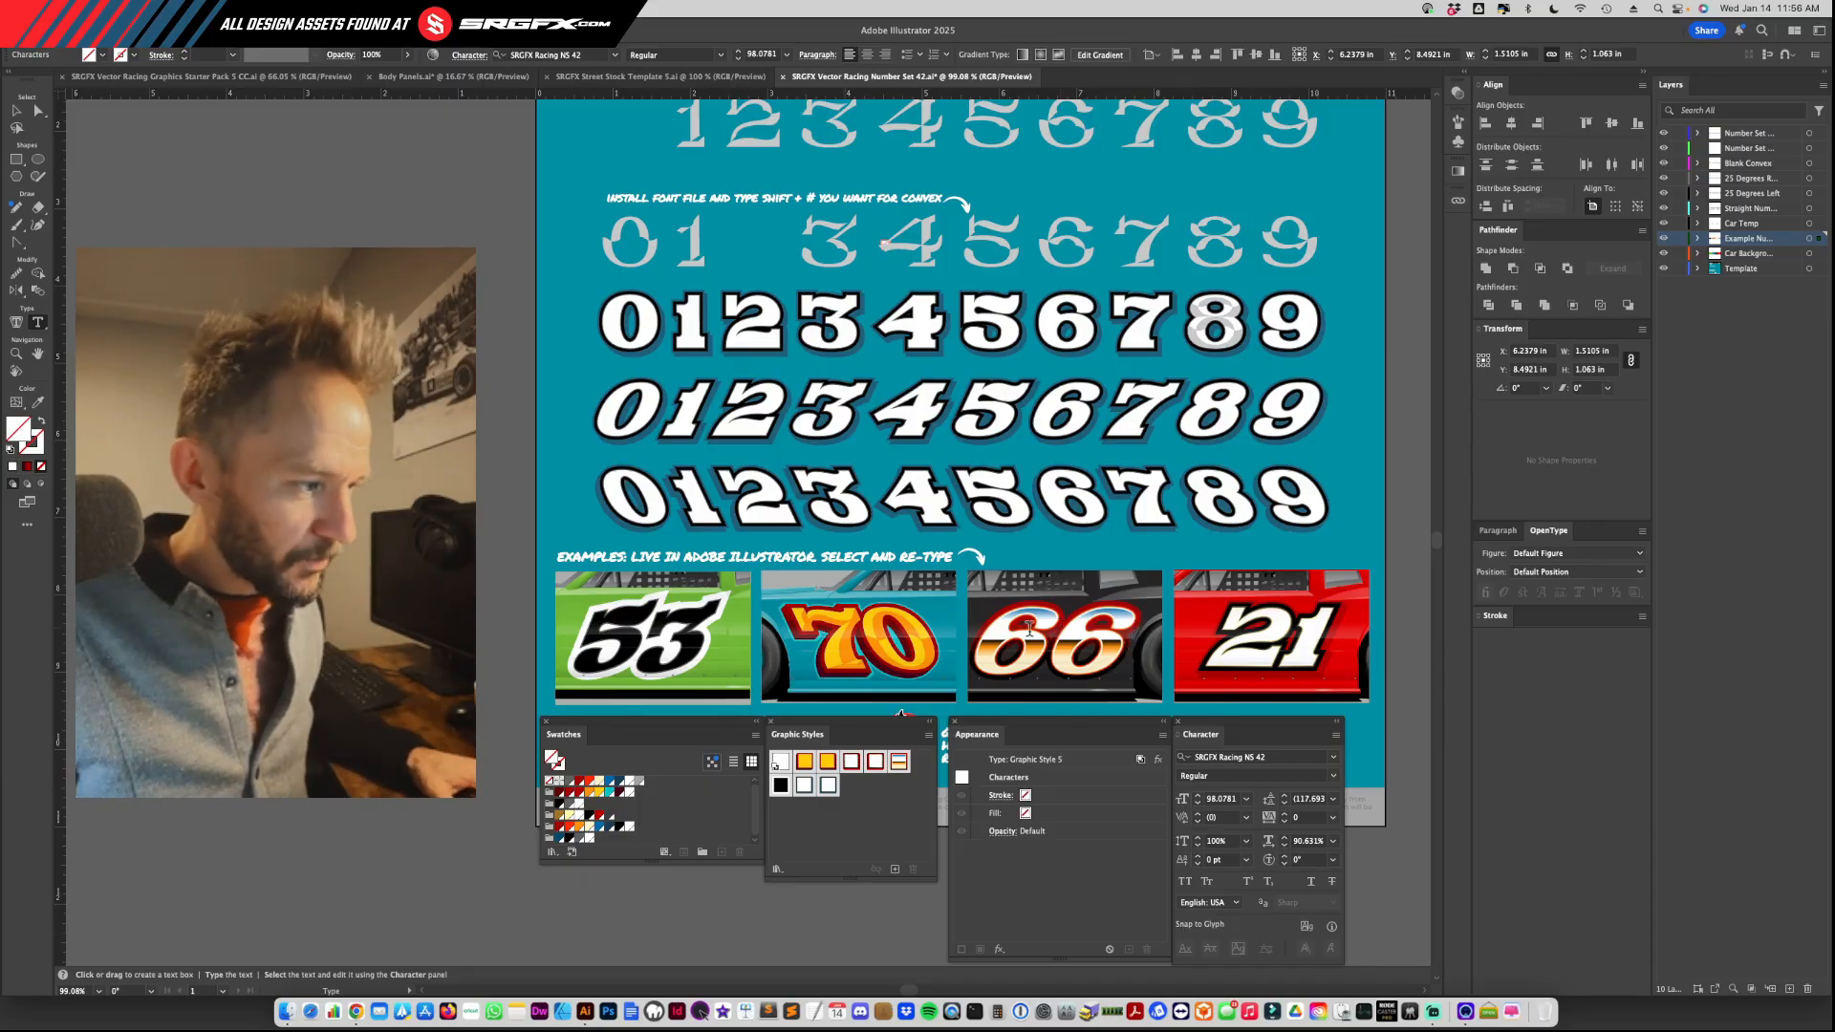
pyautogui.click(14, 113)
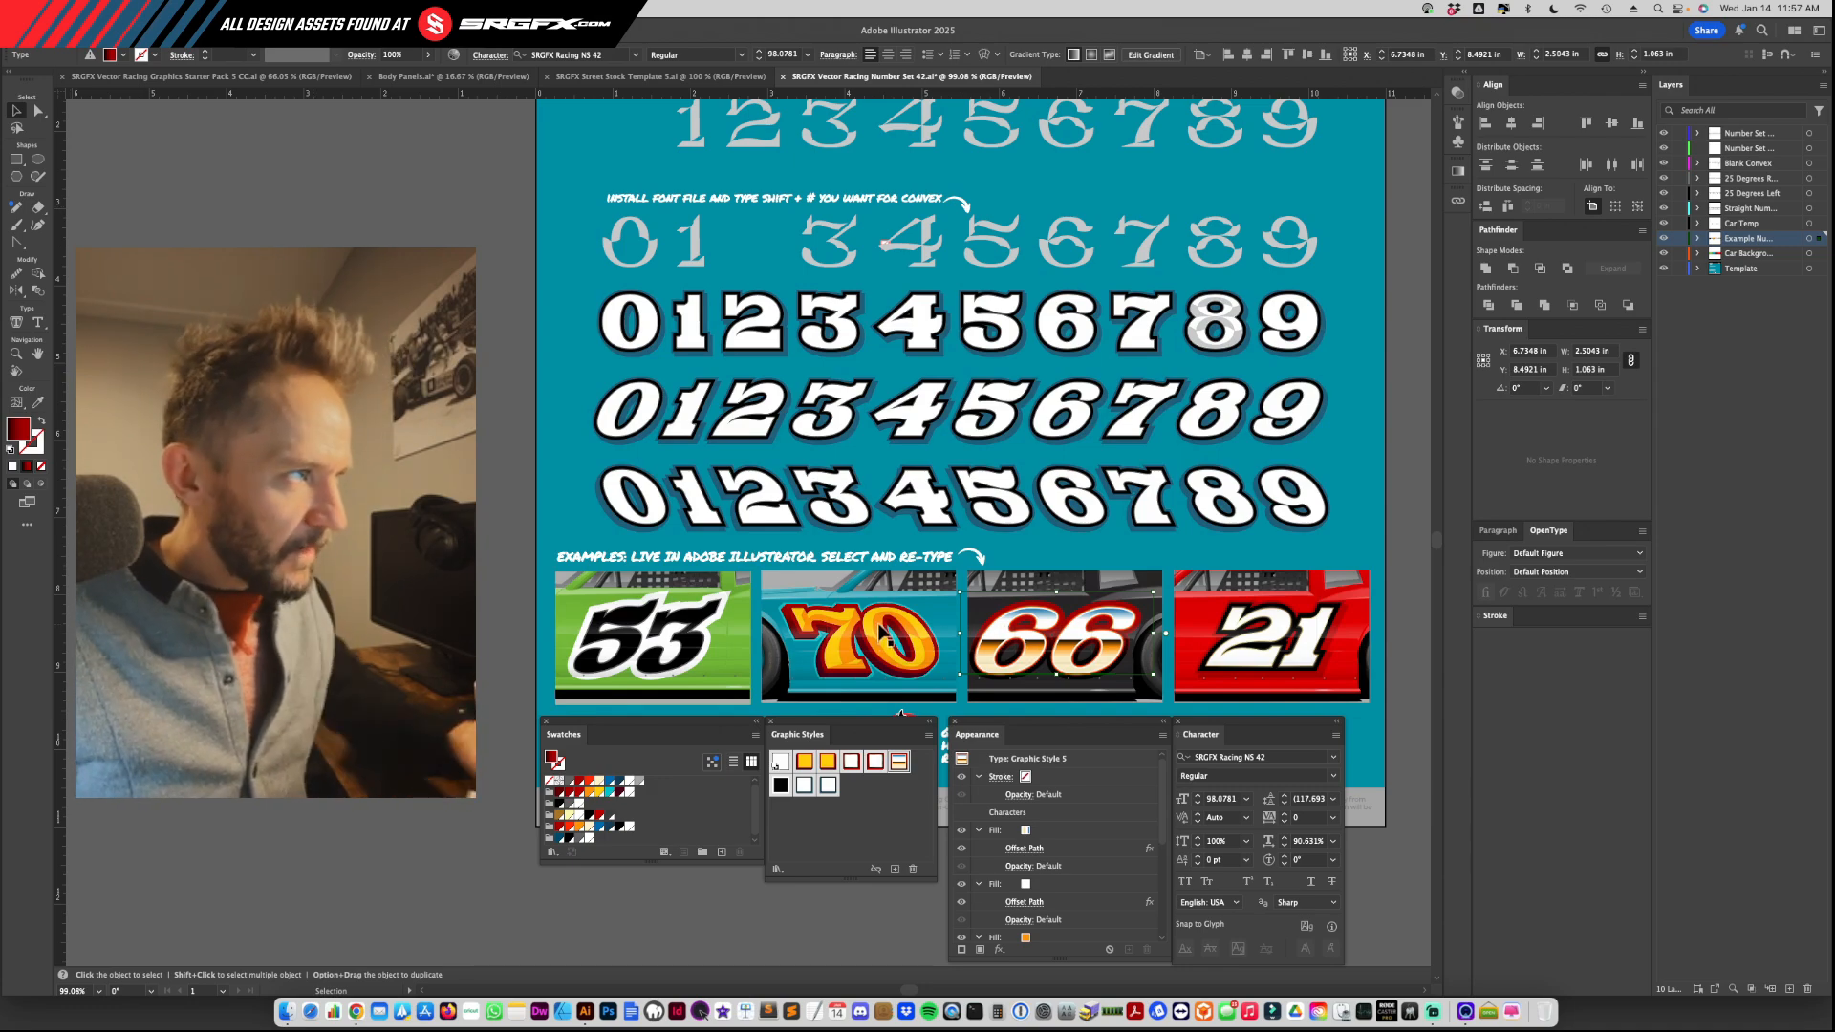
# Step: Try moving the top layer of the teal car's 70 off the layer beneath it, and undo the move
pyautogui.moveTo(880, 632)
pyautogui.mouseDown()
pyautogui.moveTo(886, 655)
pyautogui.moveTo(889, 630)
pyautogui.moveTo(861, 616)
pyautogui.mouseUp()
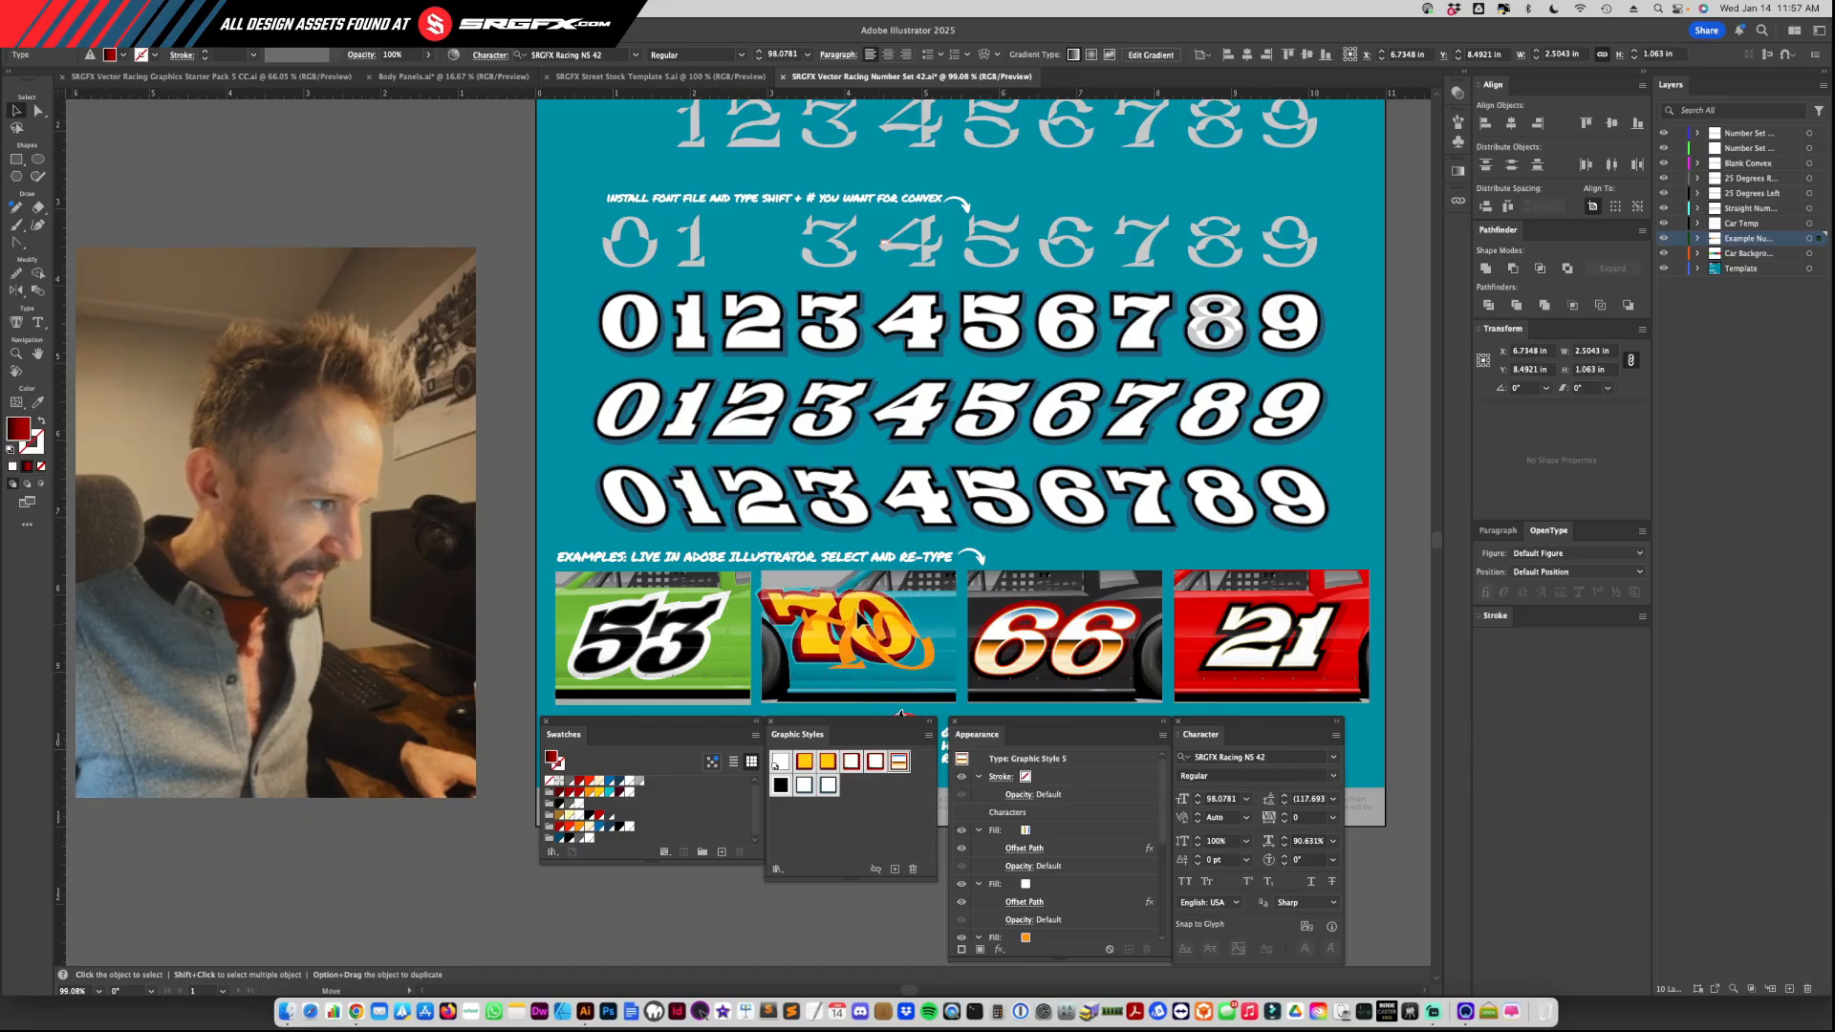
pyautogui.click(874, 645)
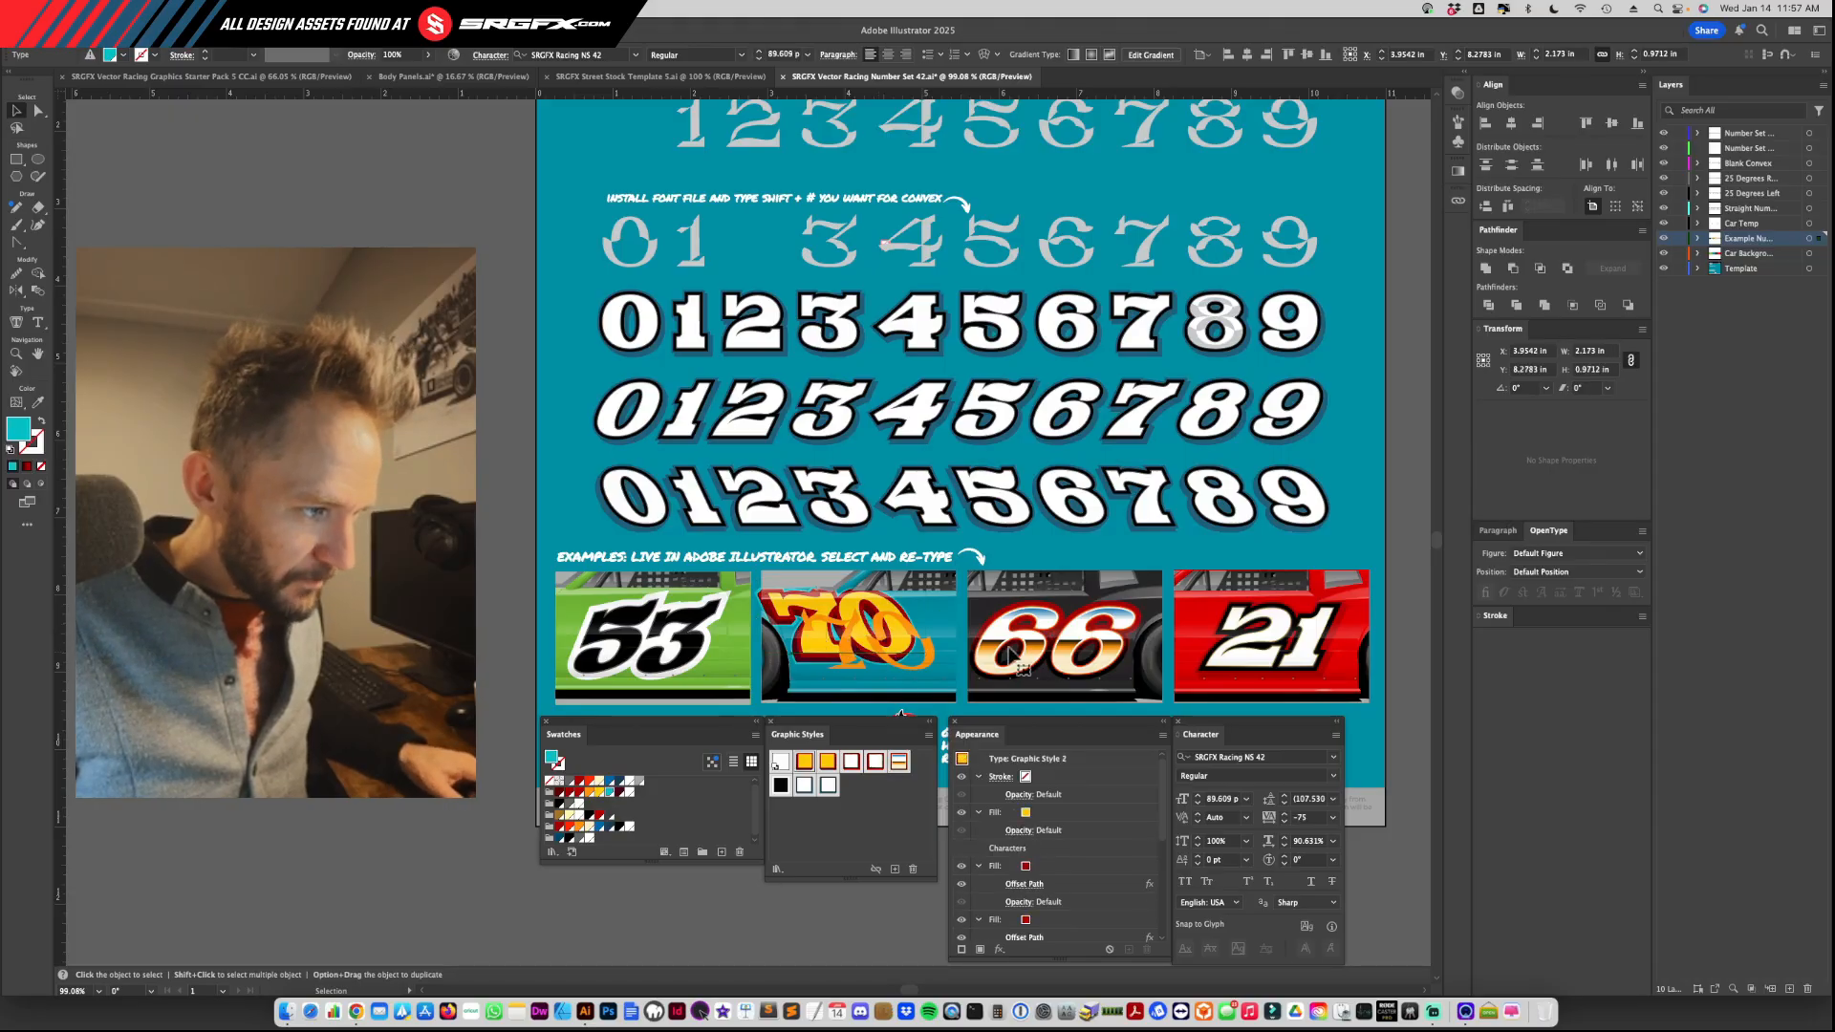
pyautogui.press('super+z')
# Step: Try graphic styles on the highlighted characters of the black car's 66, then leave text editing and deselect everything
pyautogui.click(1050, 661)
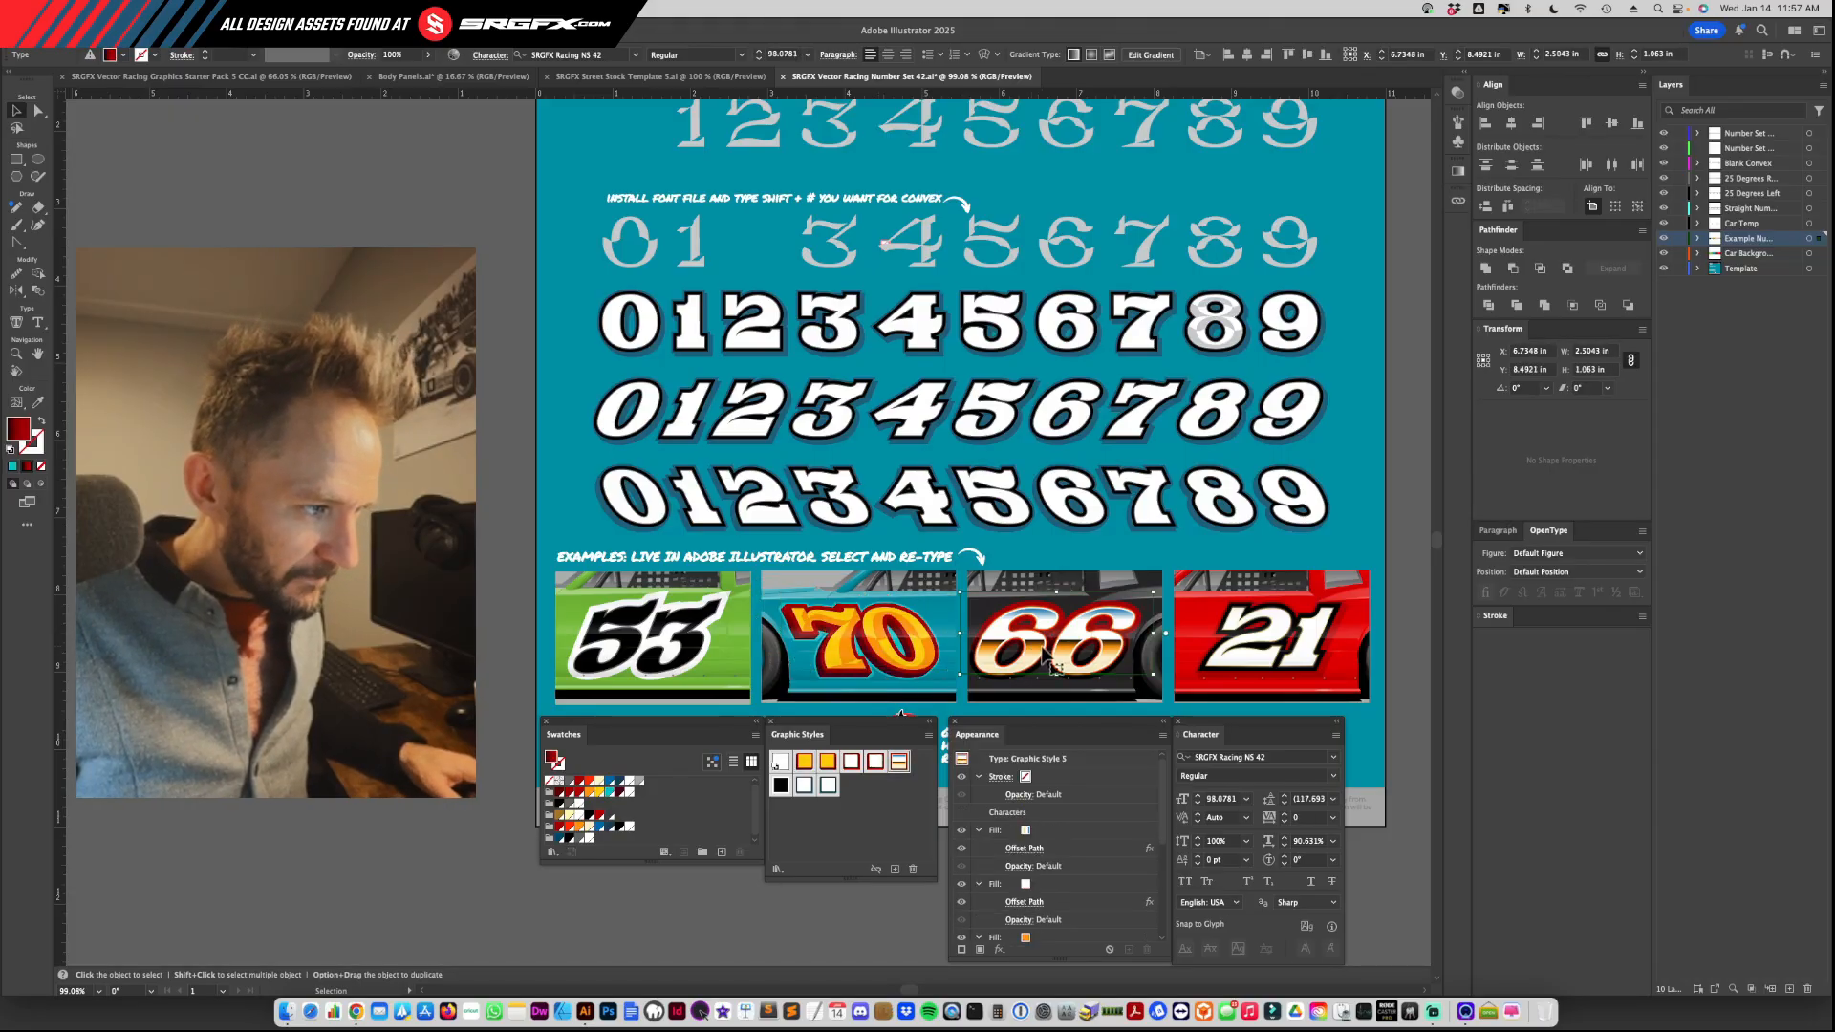
pyautogui.doubleClick(1046, 658)
pyautogui.doubleClick(1042, 645)
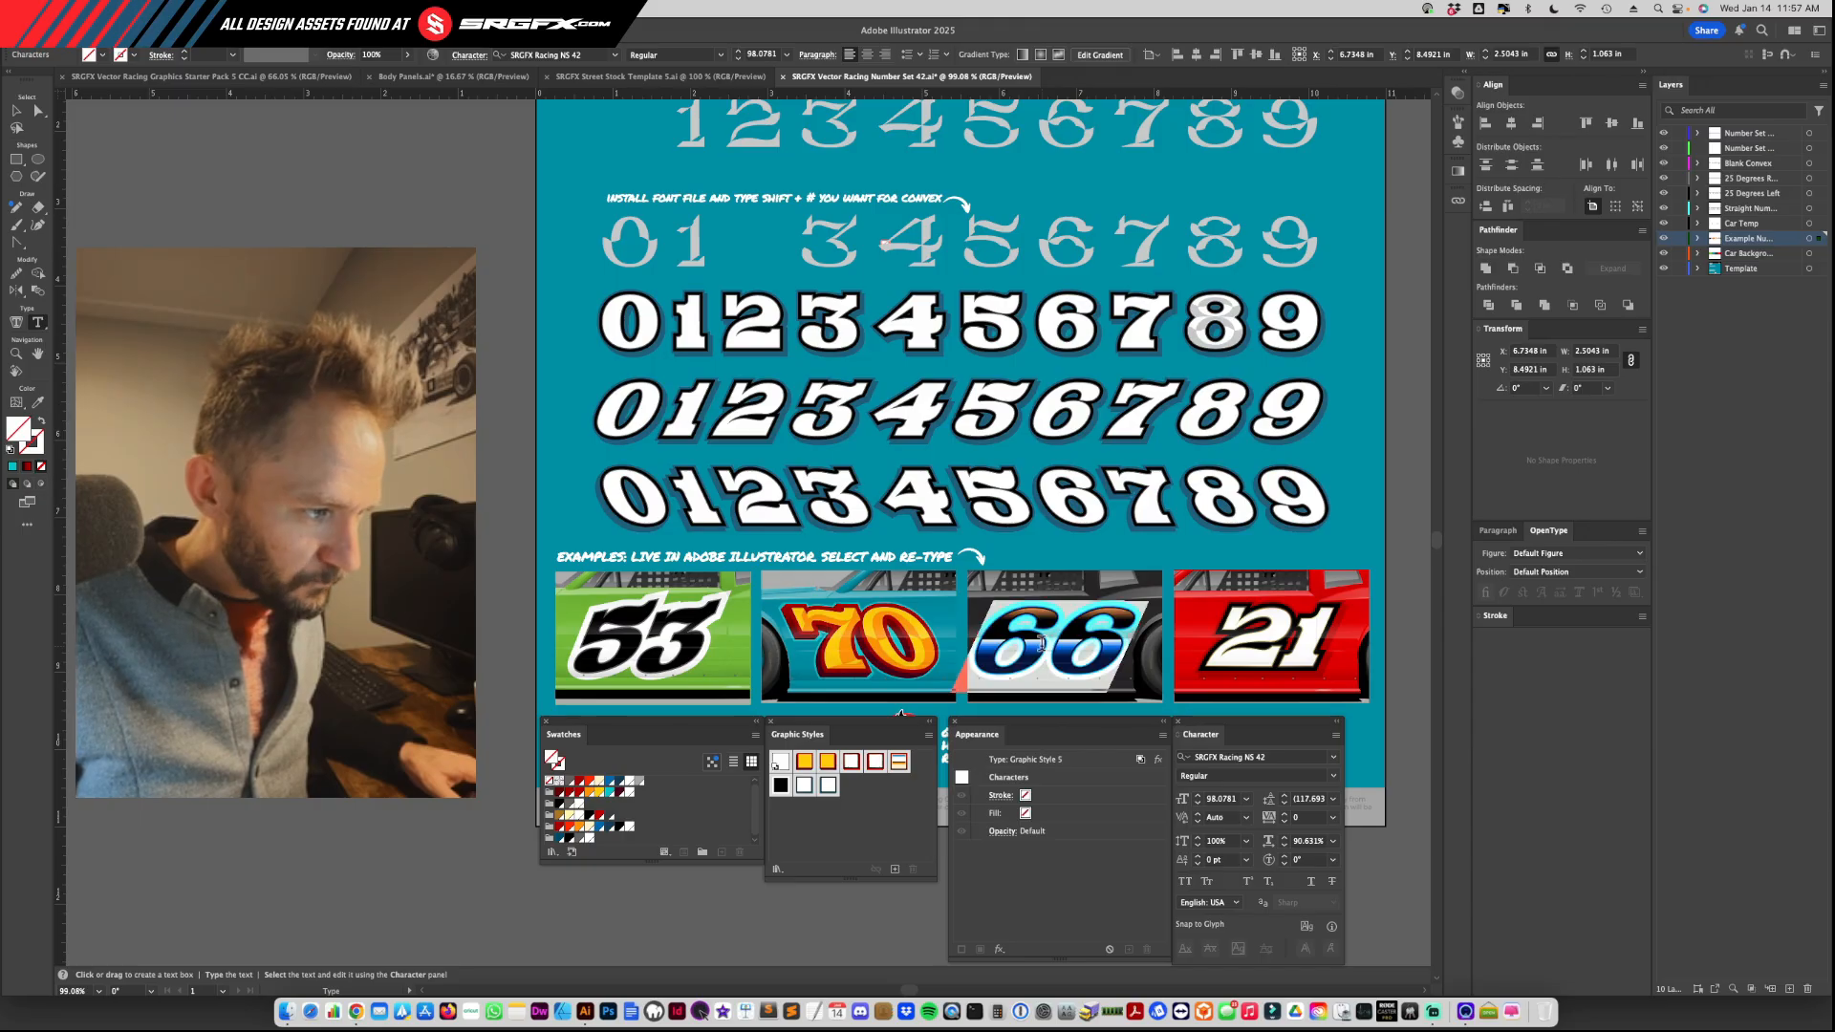
pyautogui.click(828, 770)
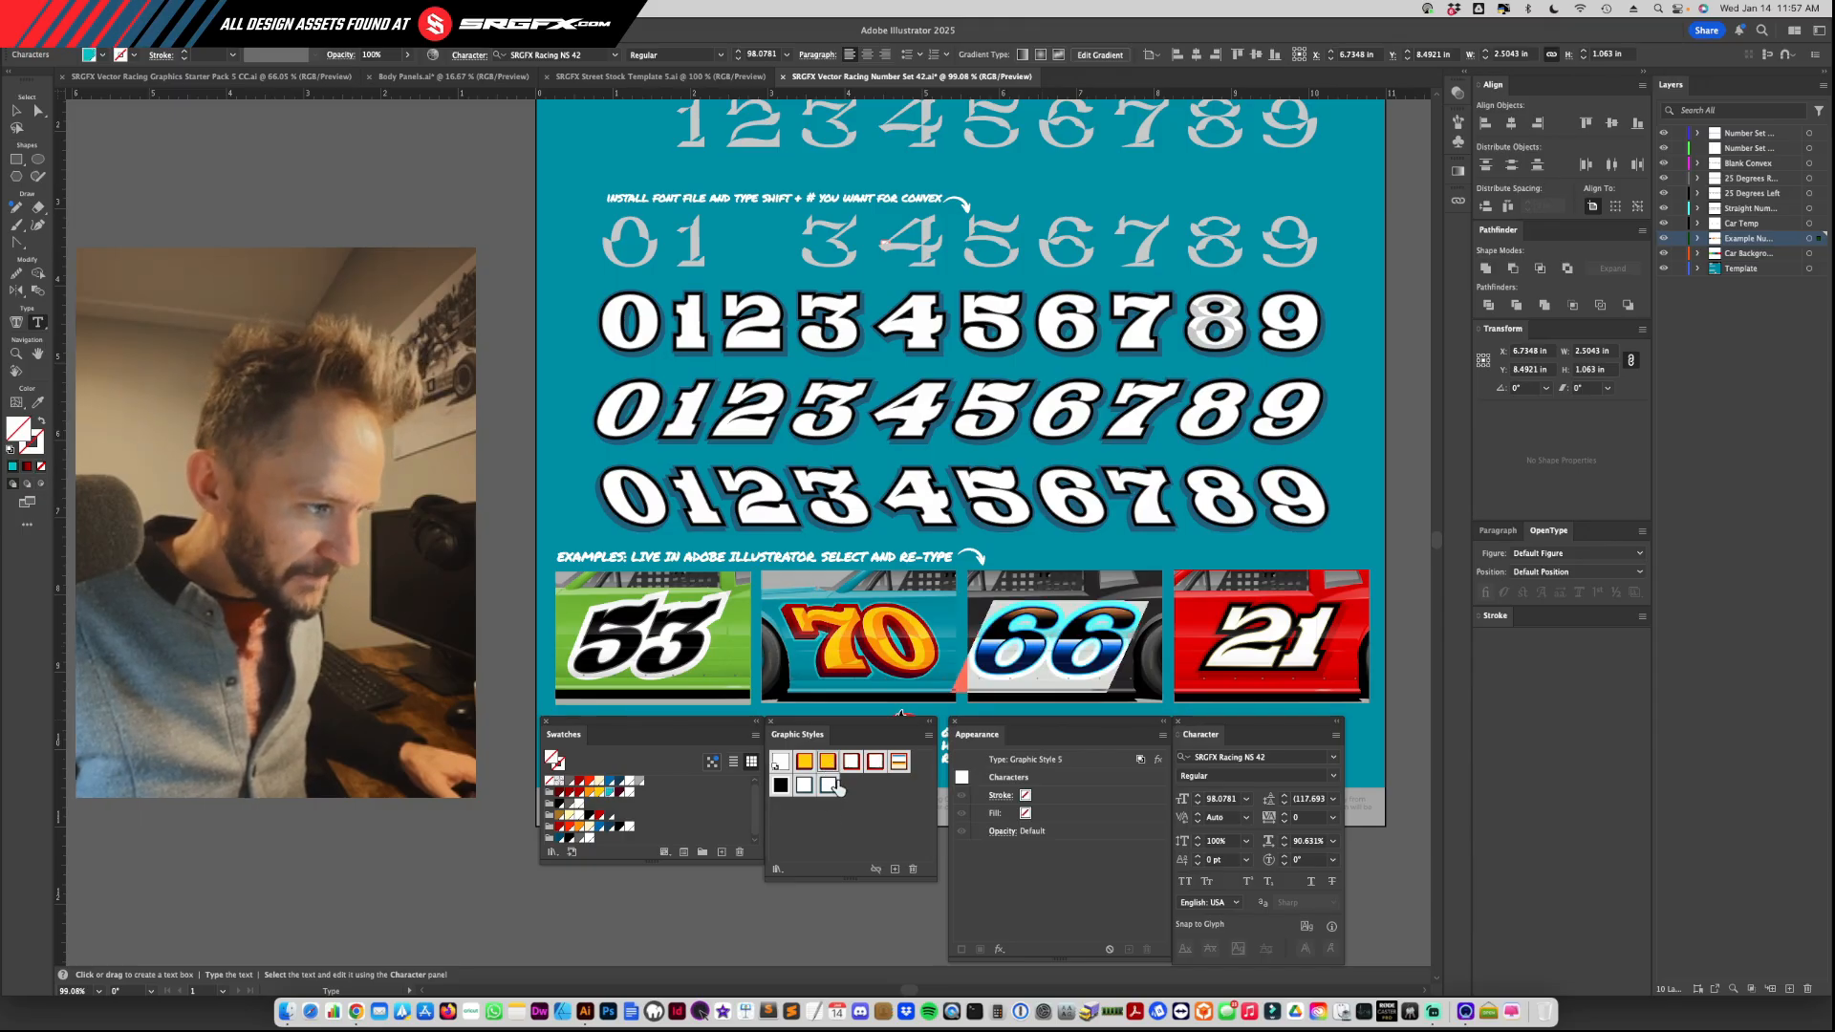
pyautogui.click(829, 785)
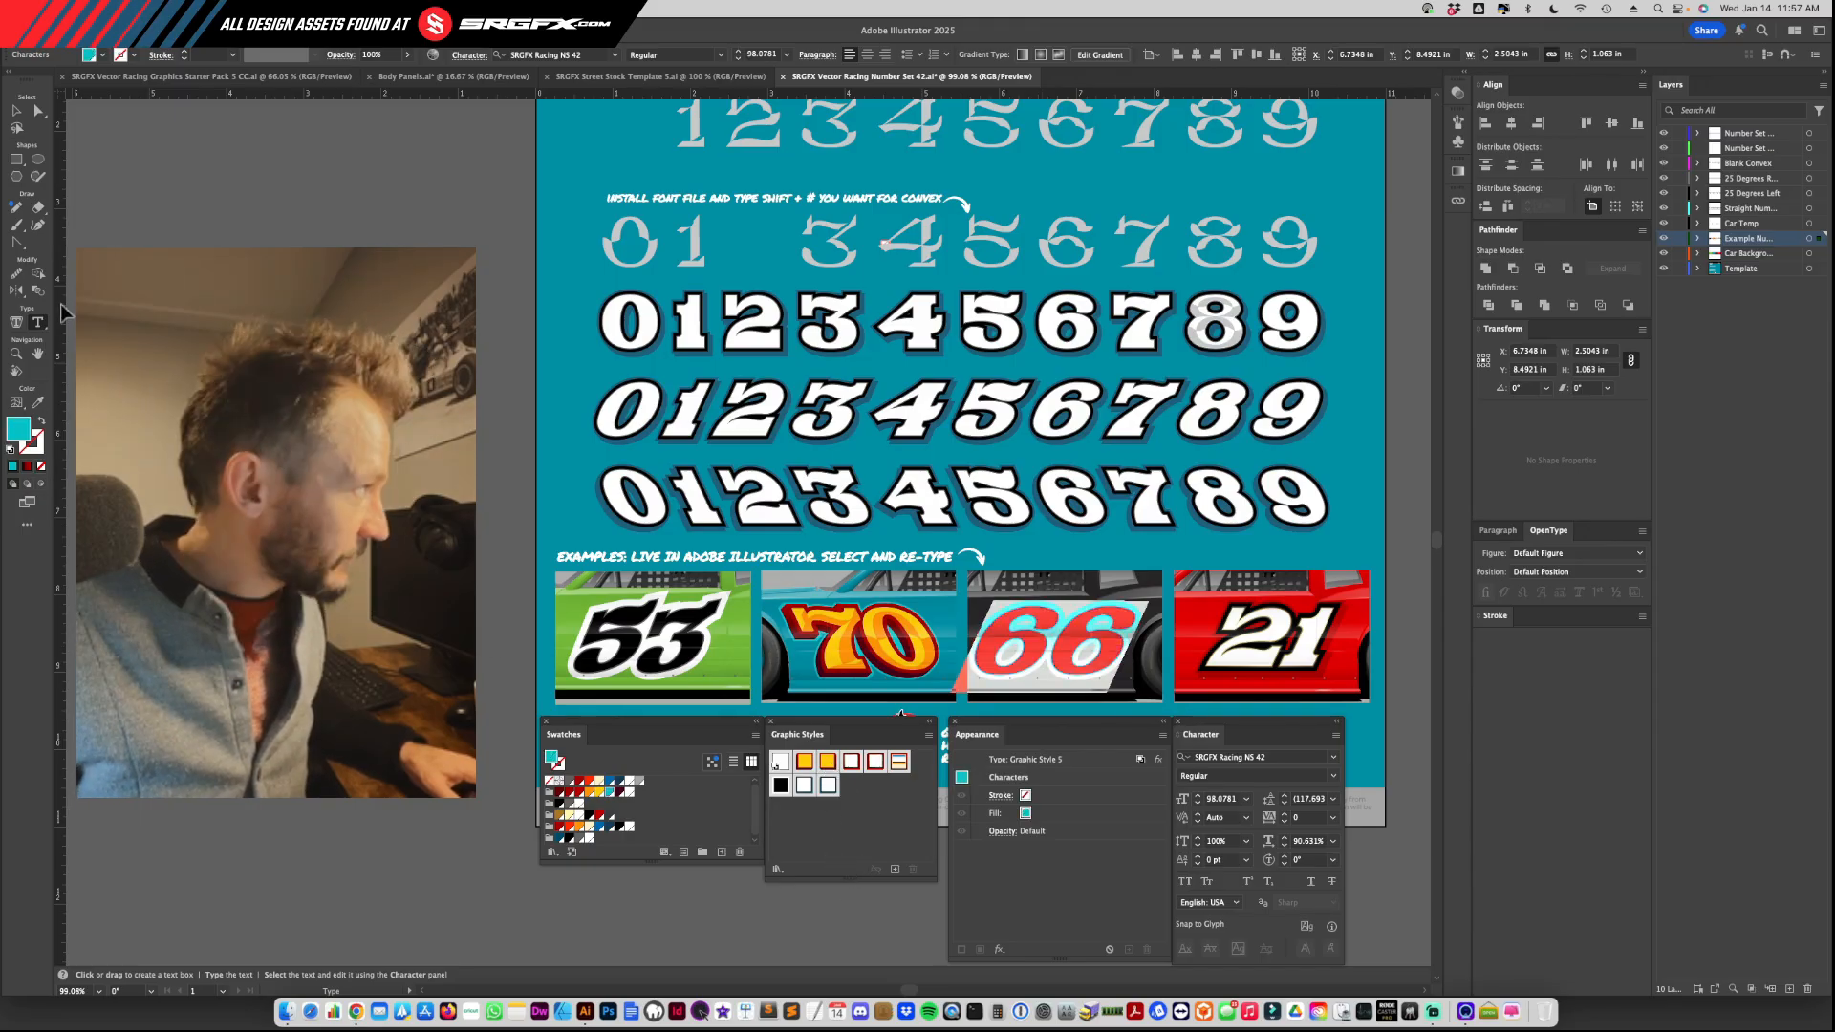
pyautogui.click(16, 110)
pyautogui.click(997, 639)
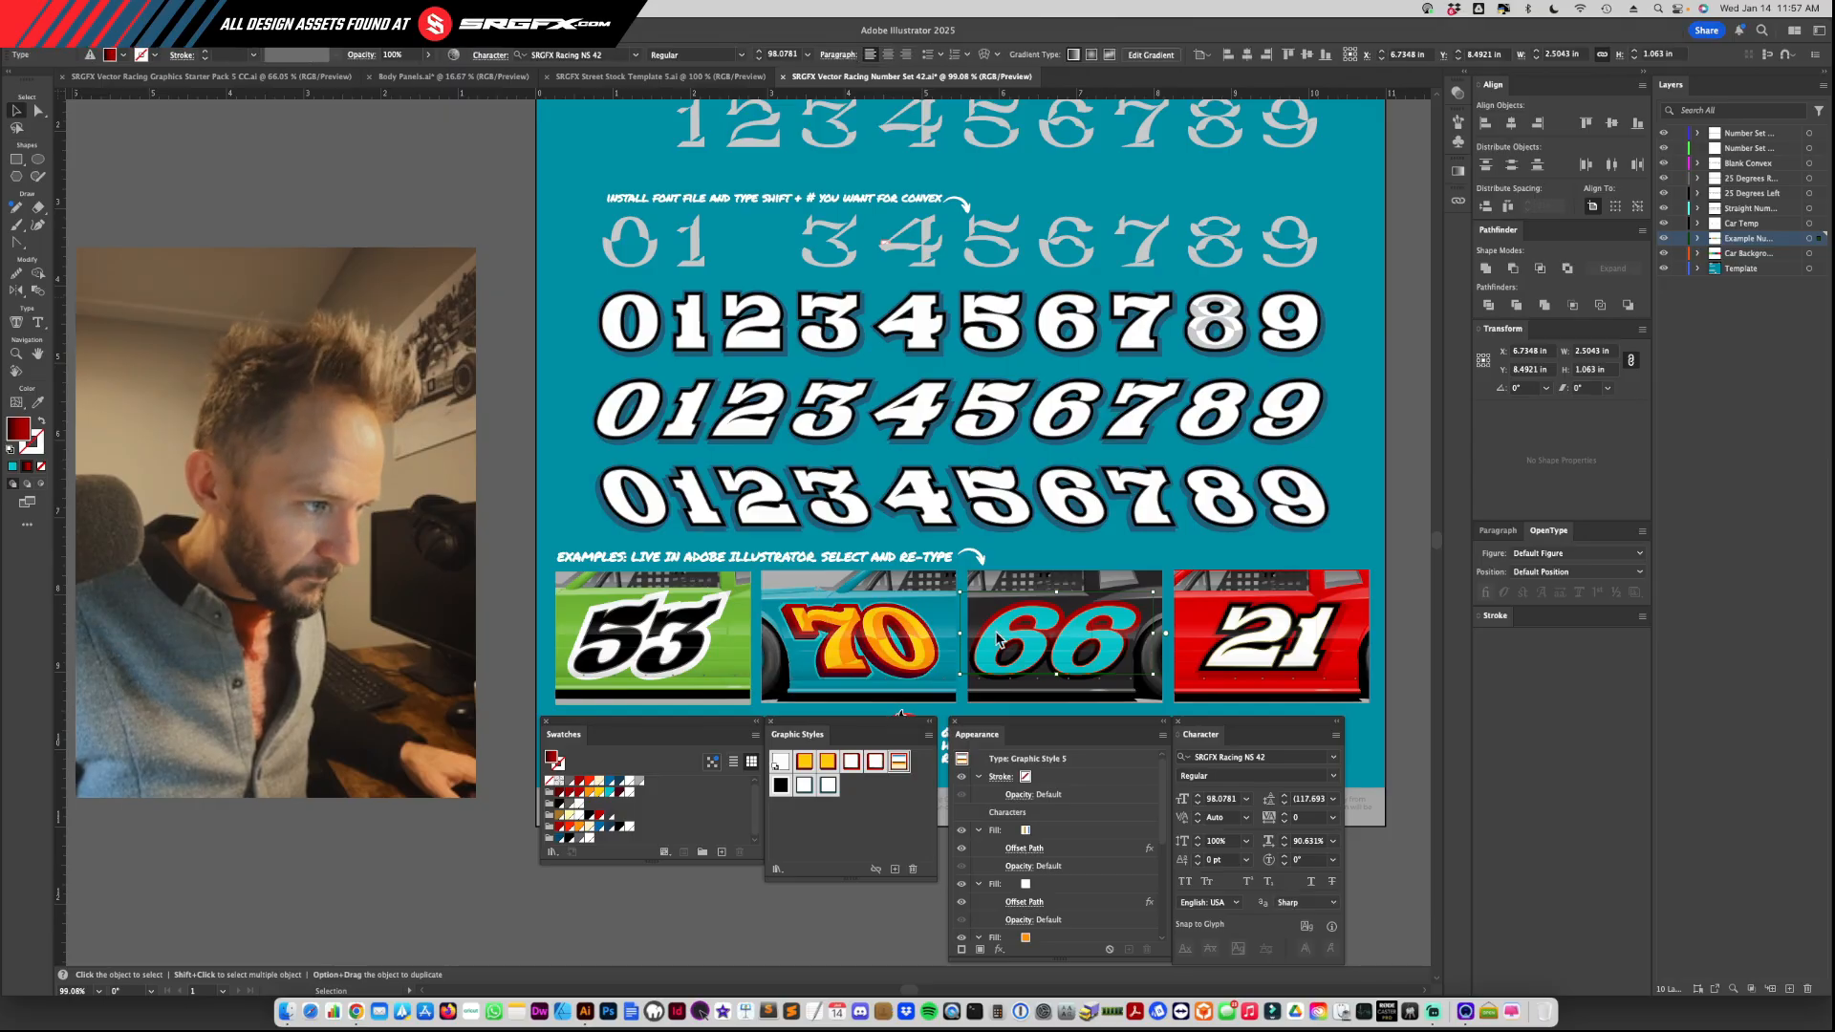
pyautogui.press('super+a')
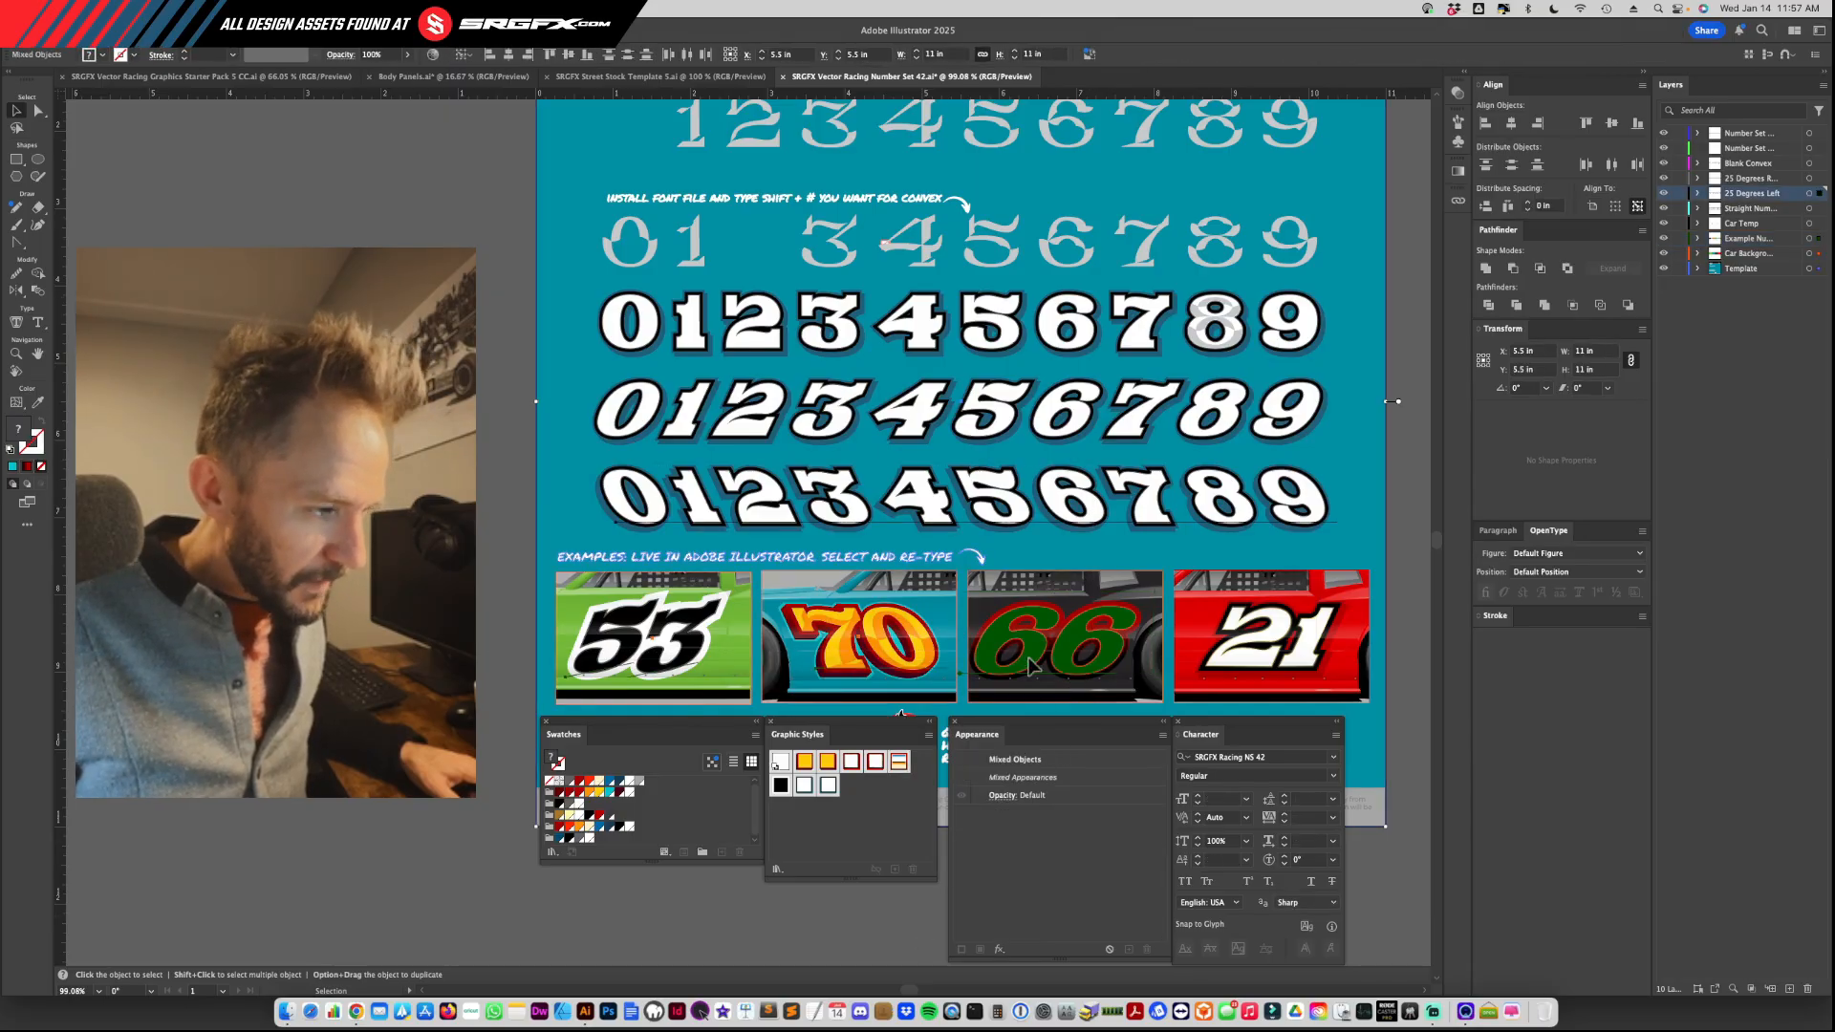
pyautogui.press('super+shift+a')
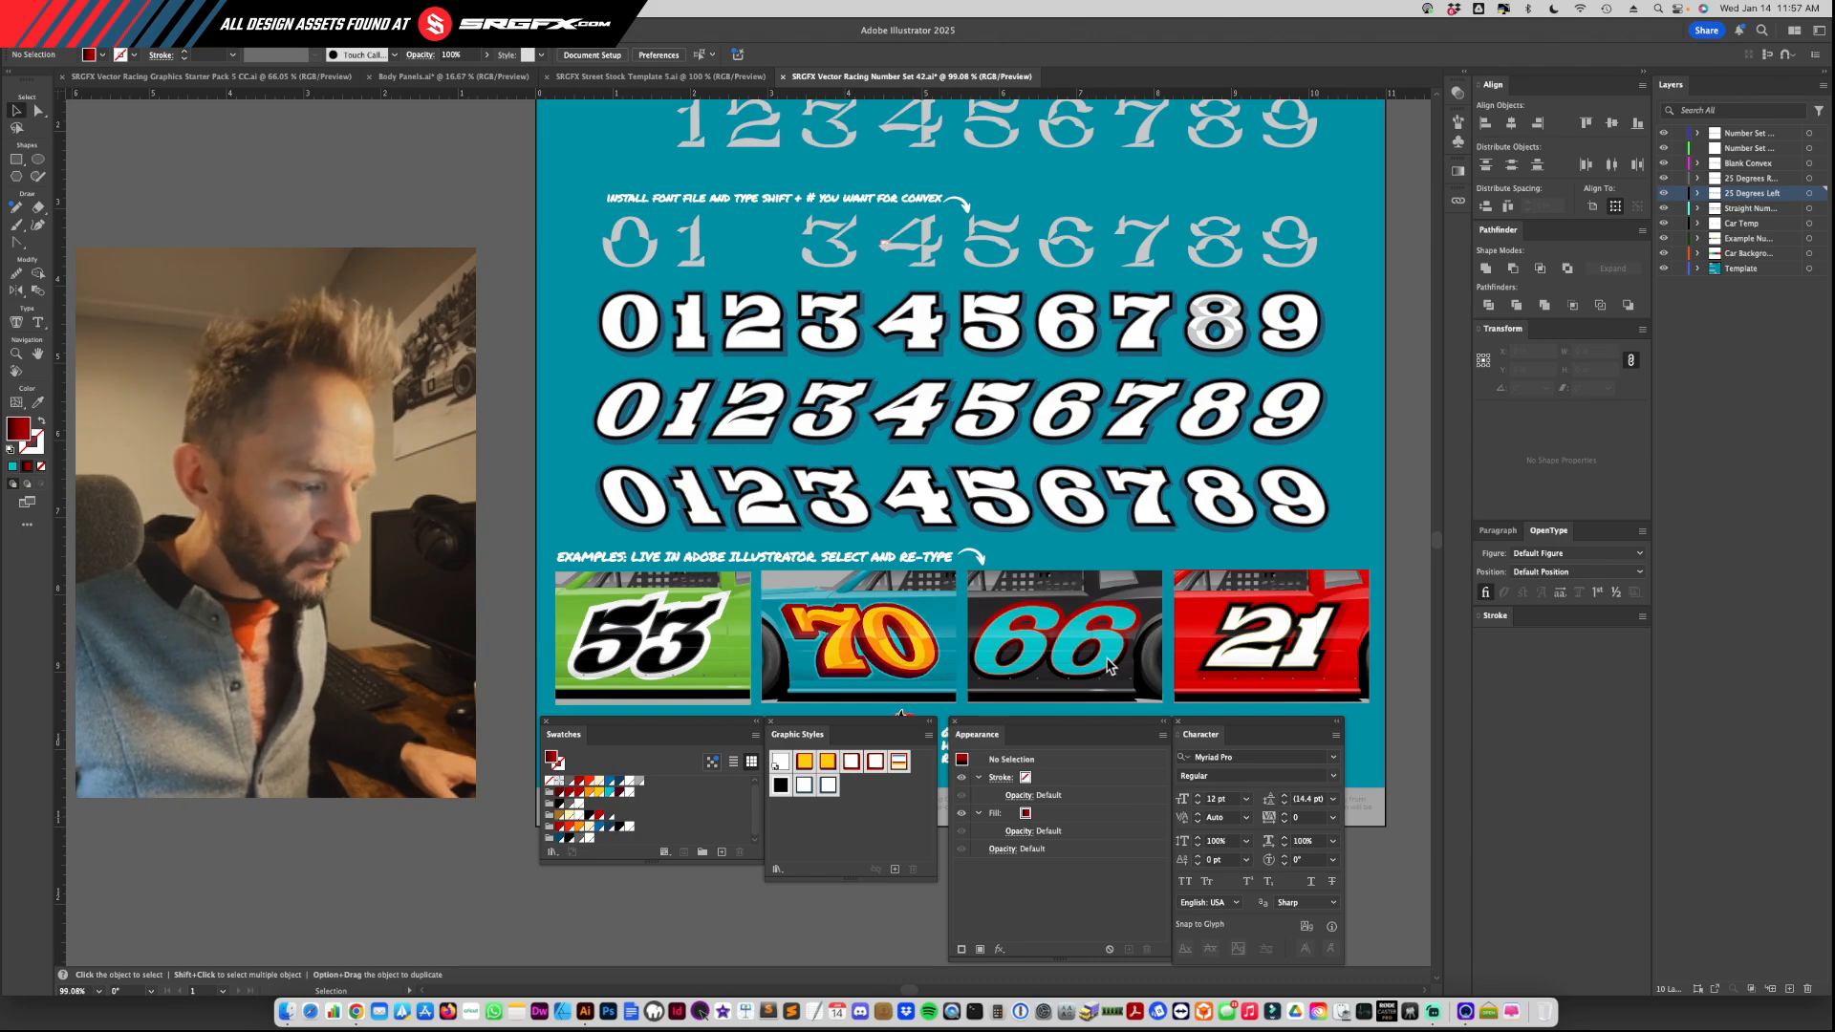
# Step: Clear the appearance of the black car's 66 and apply the gold Graphic Style 4 to the whole number
pyautogui.click(1109, 666)
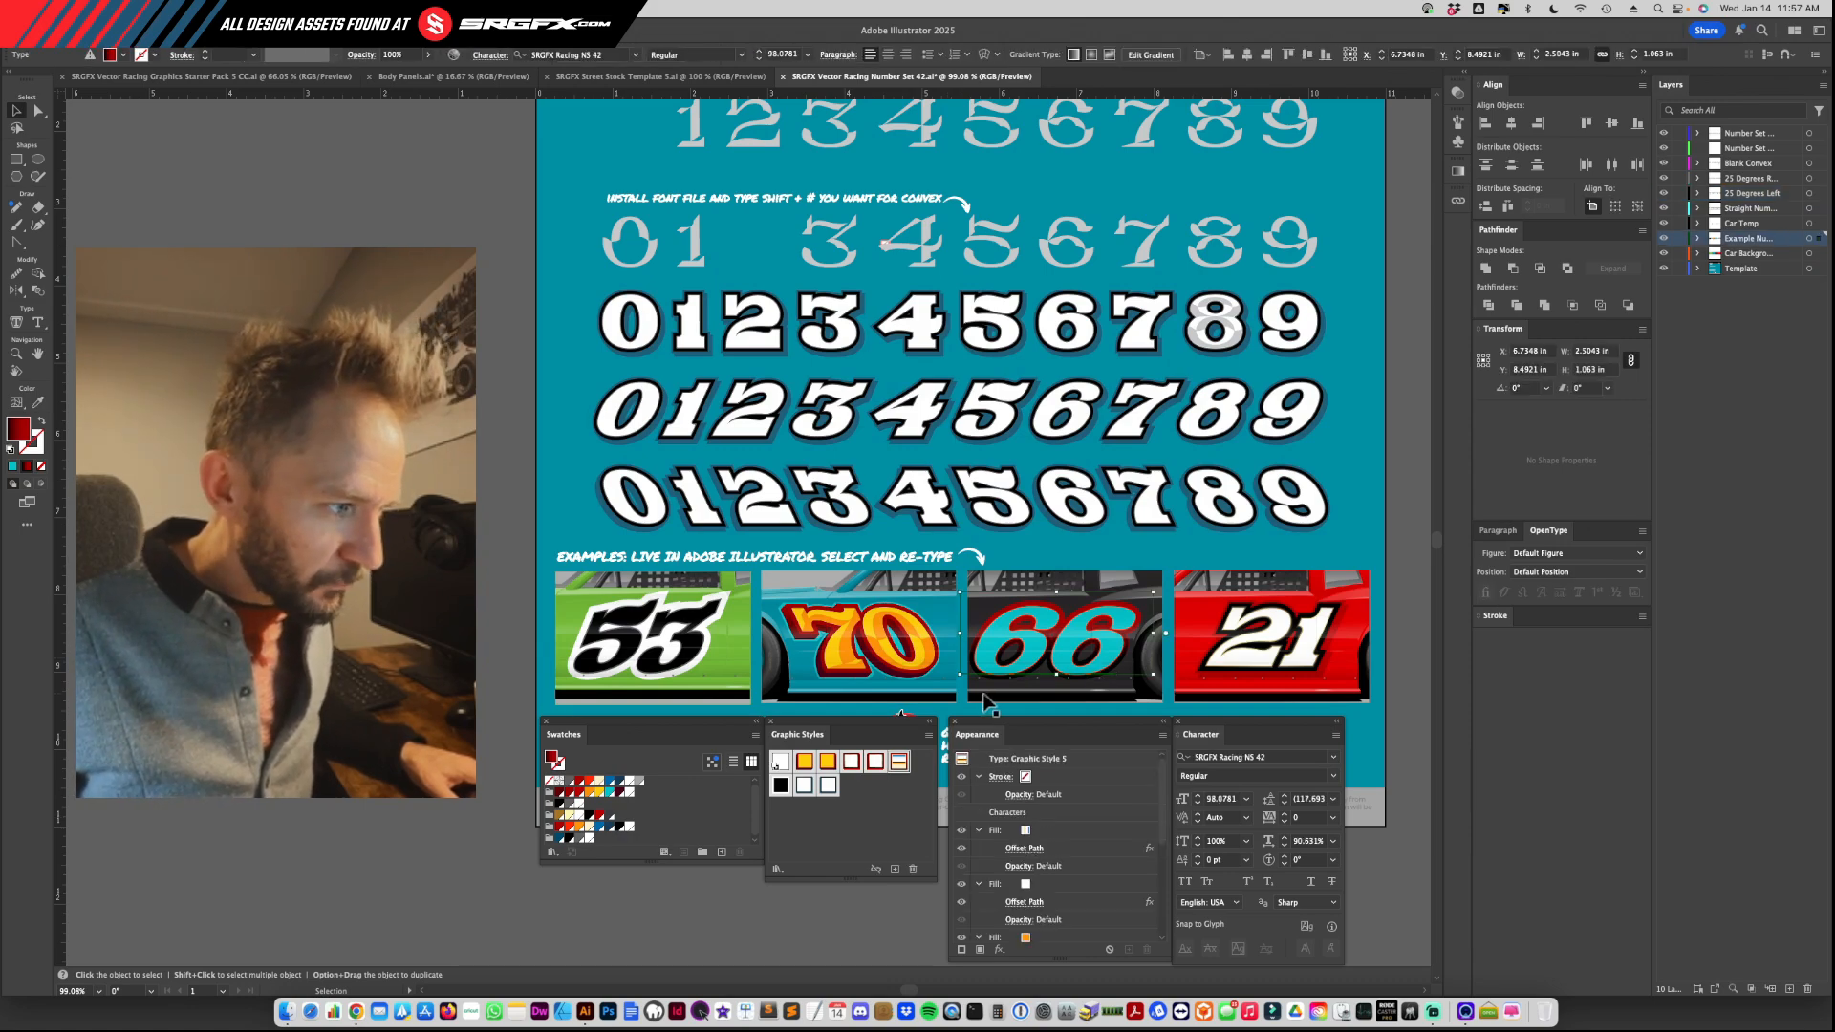
pyautogui.click(1162, 736)
pyautogui.click(1212, 811)
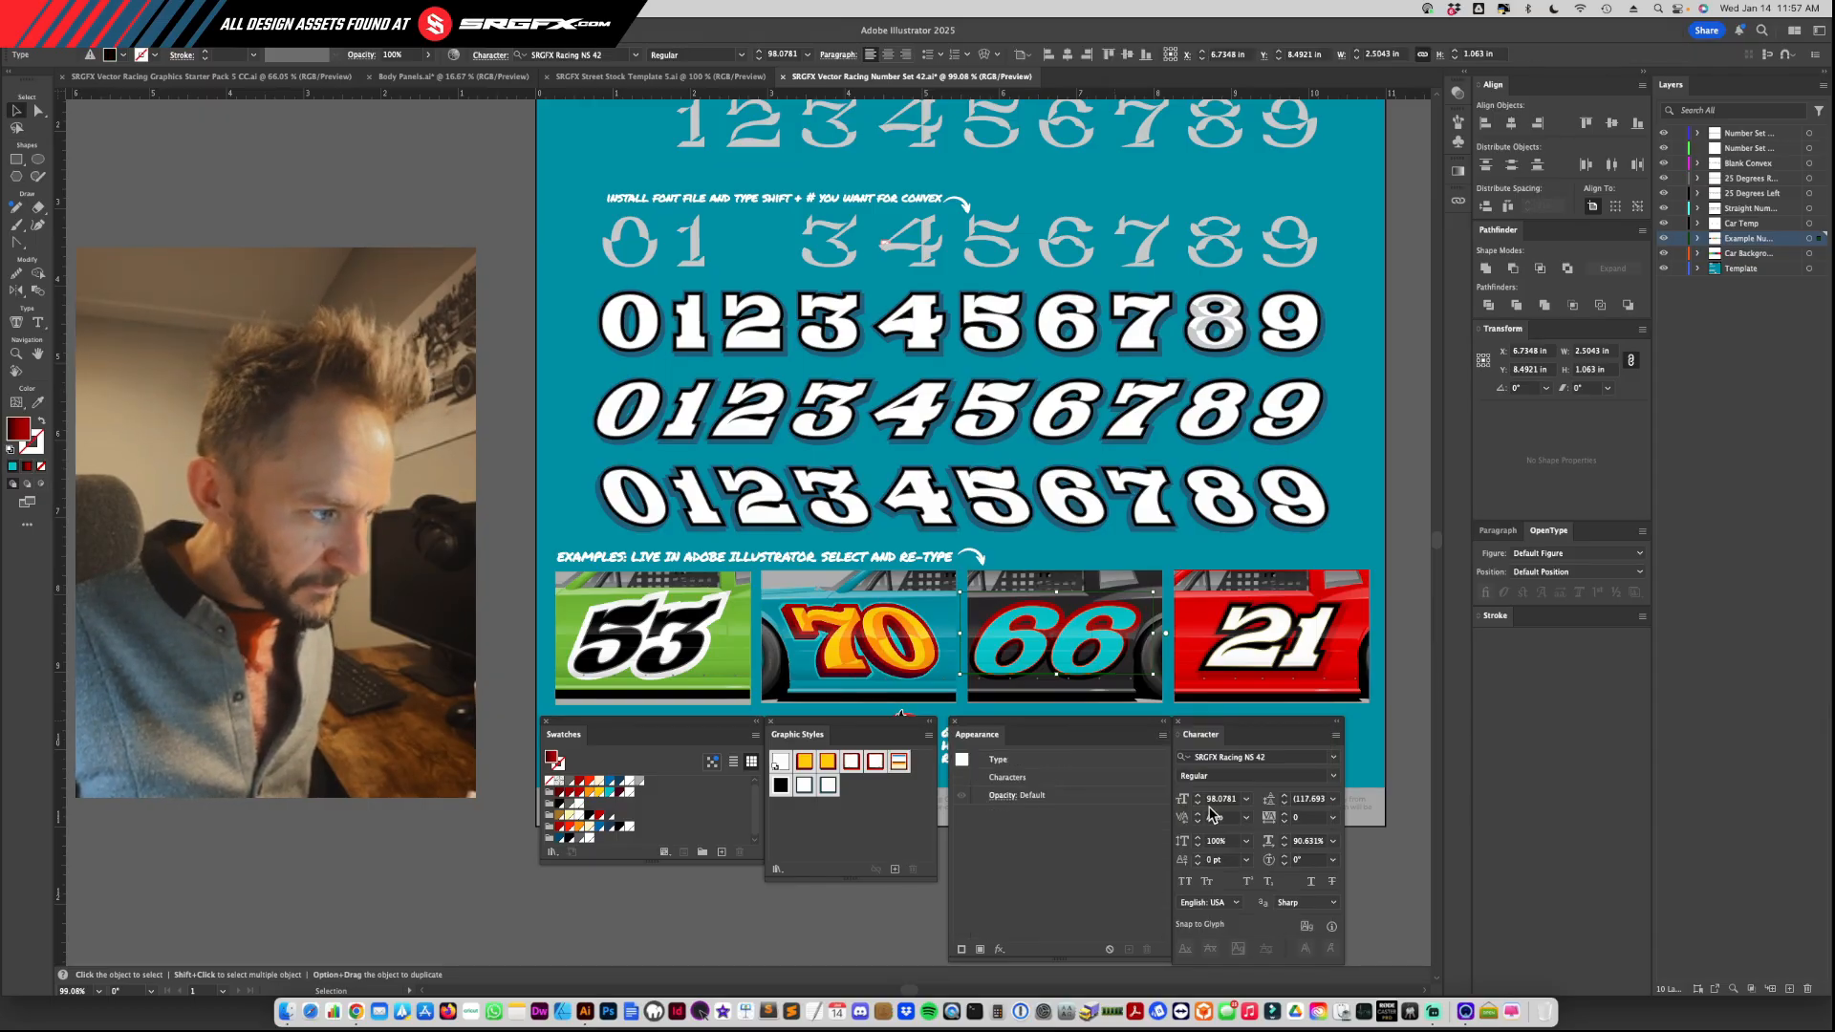
pyautogui.click(827, 764)
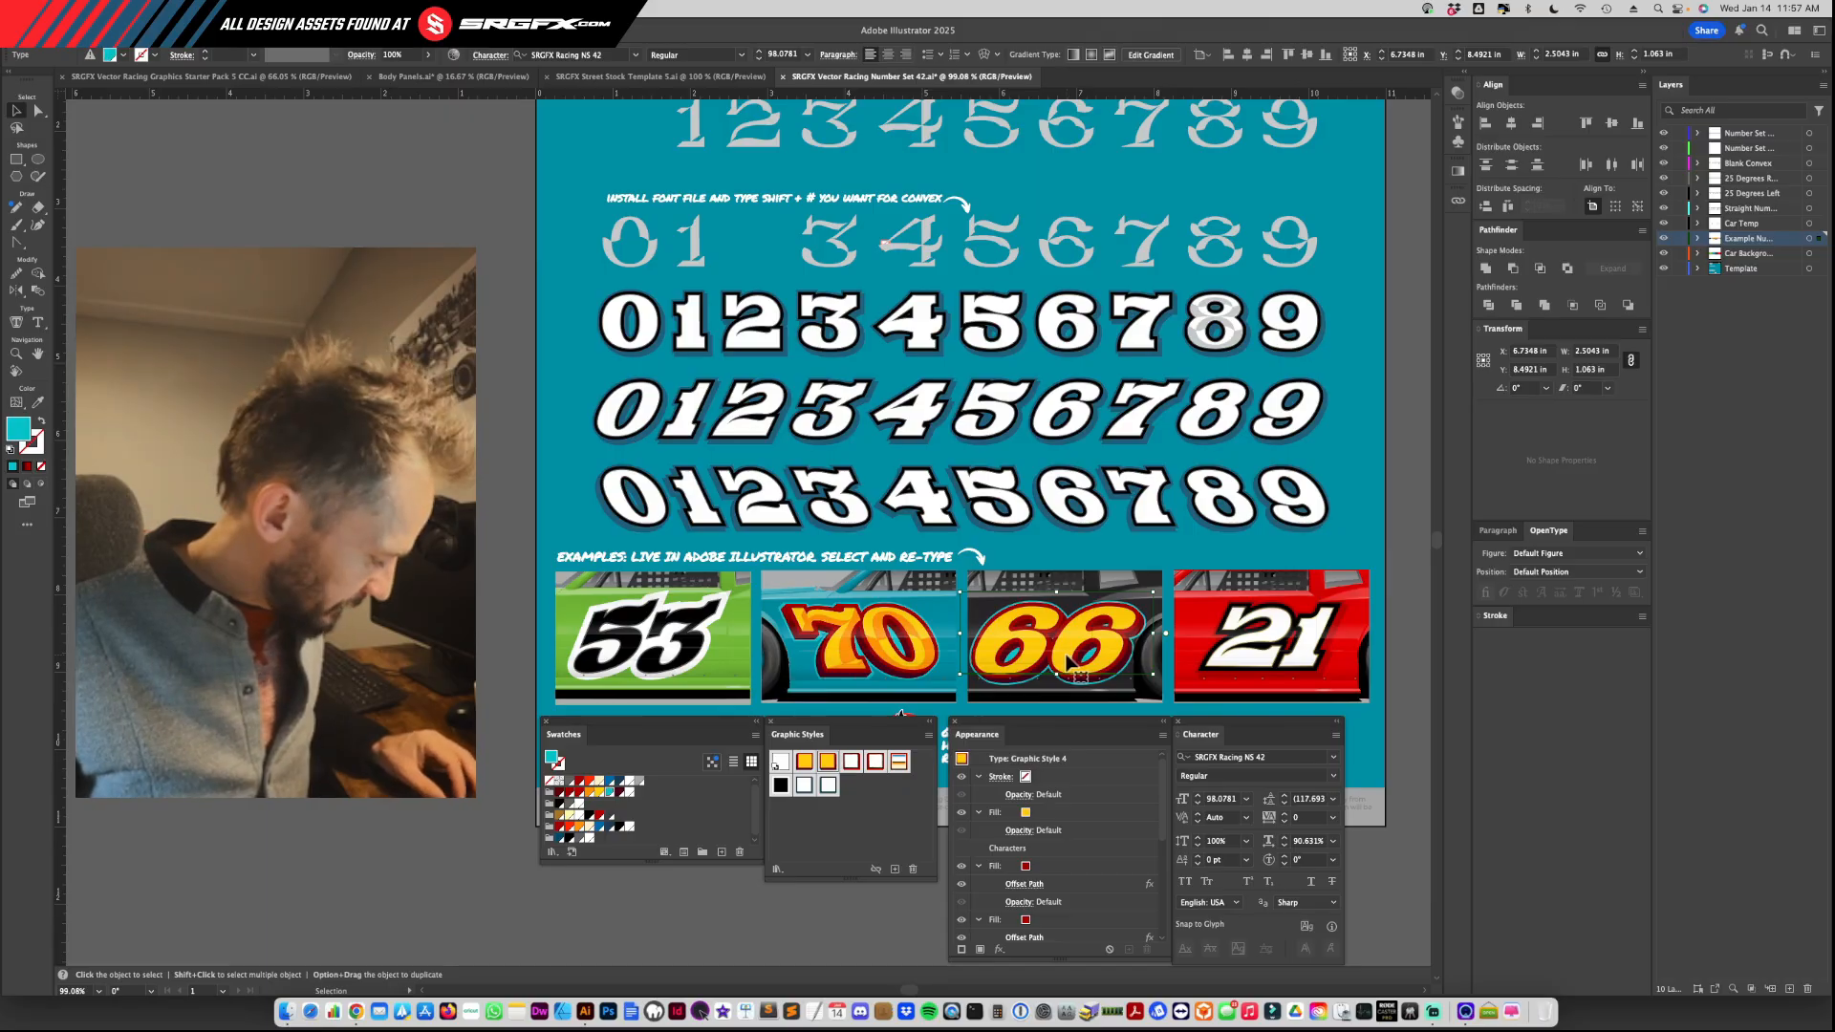
# Step: Duplicate the gold 66 slightly above the original and clear the copy's appearance
pyautogui.moveTo(1064, 653); pyautogui.dragTo(1065, 634)
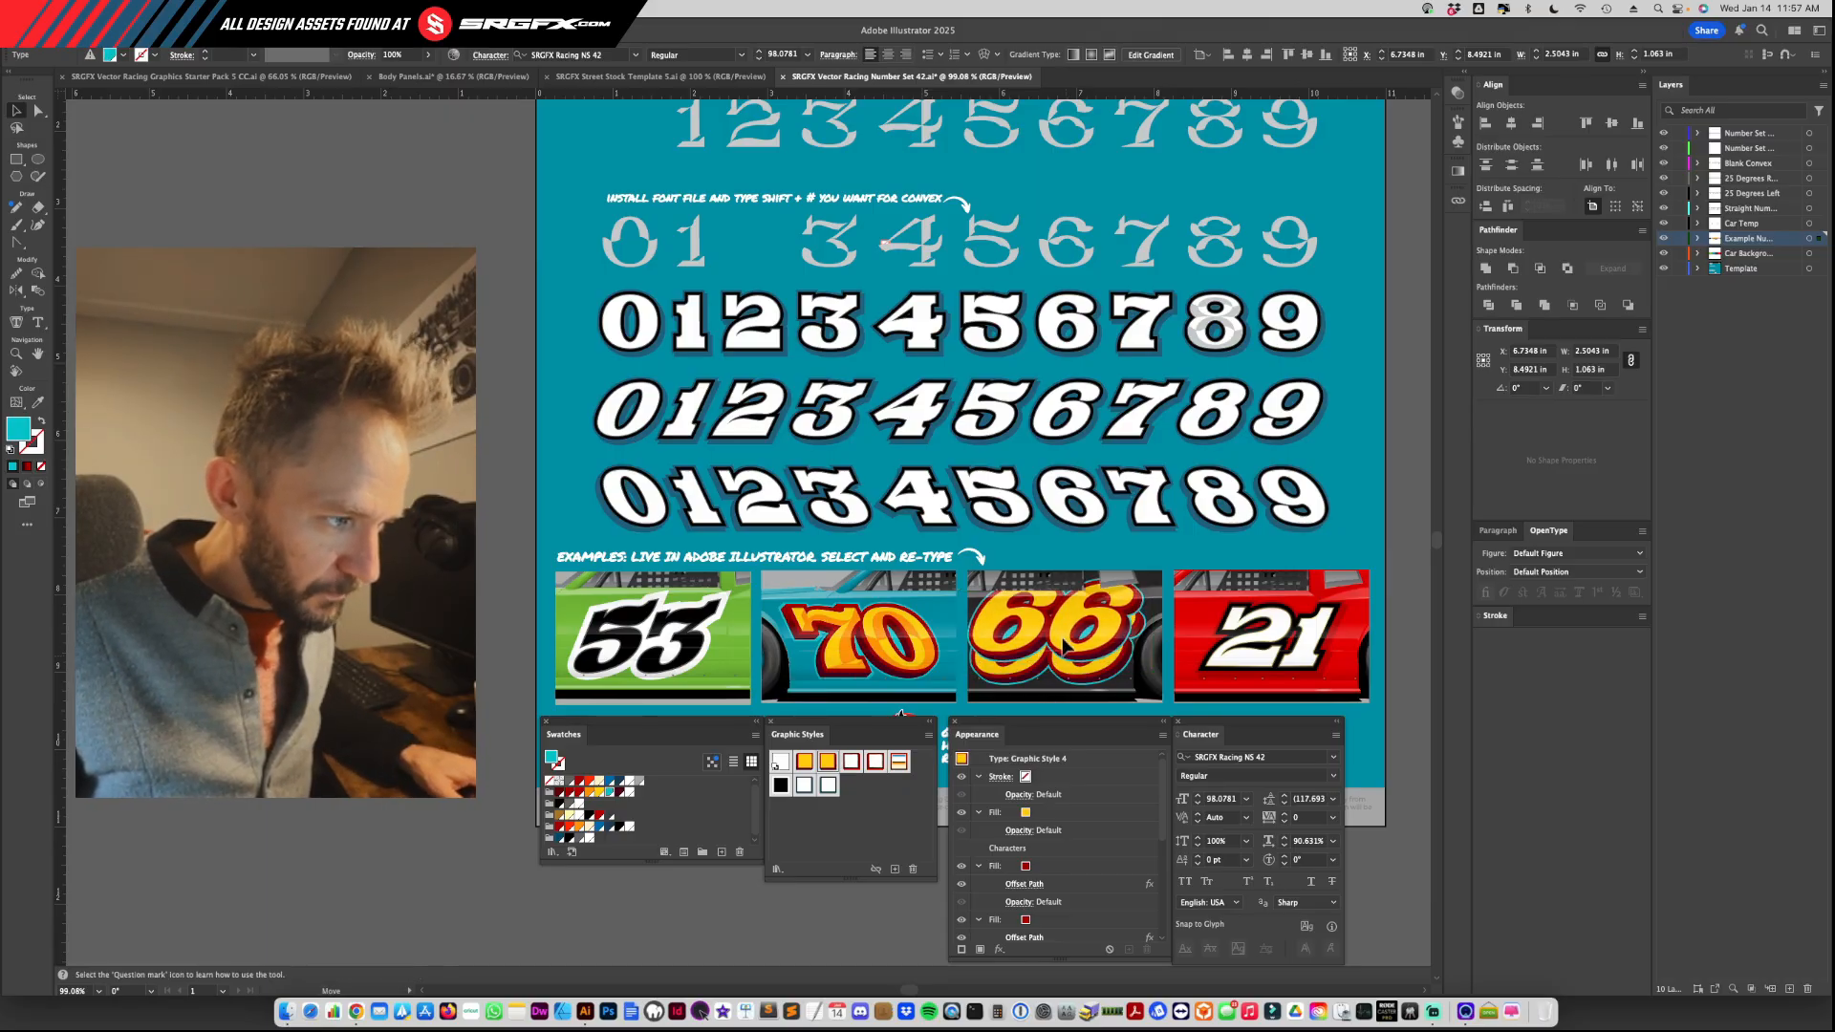
pyautogui.click(1065, 656)
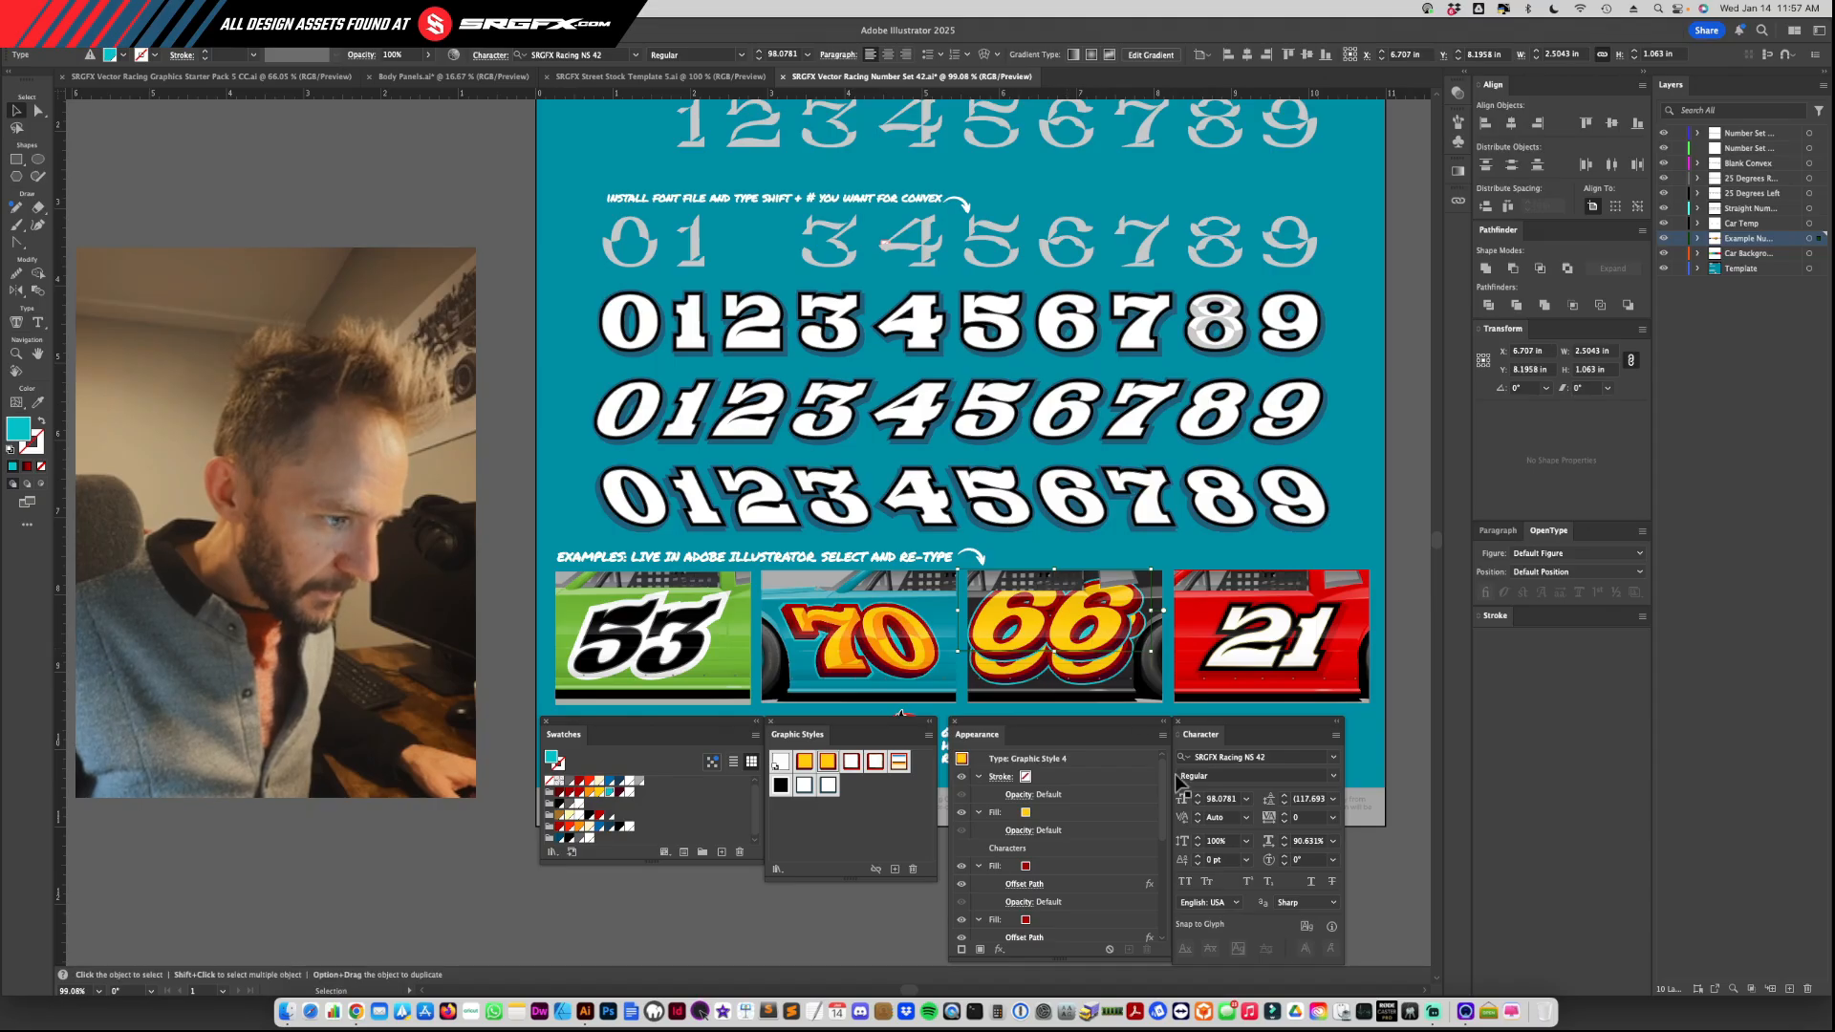
pyautogui.click(1162, 738)
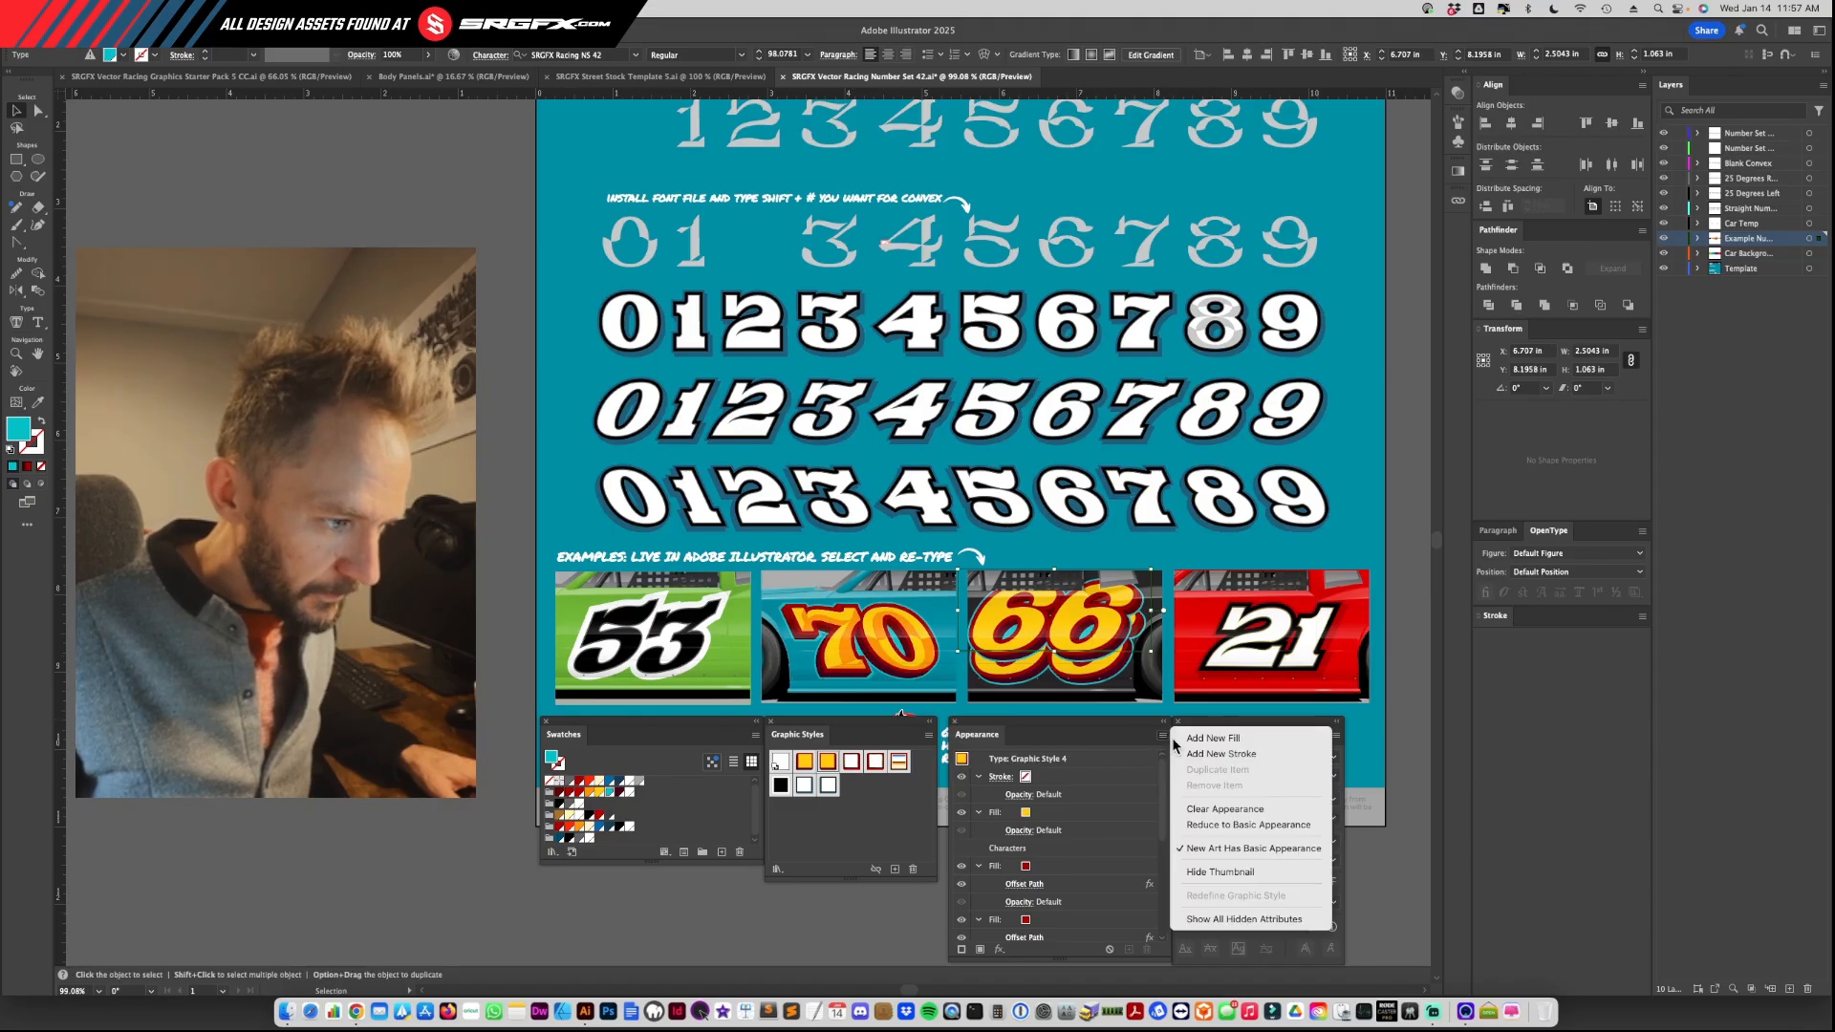
pyautogui.click(1213, 807)
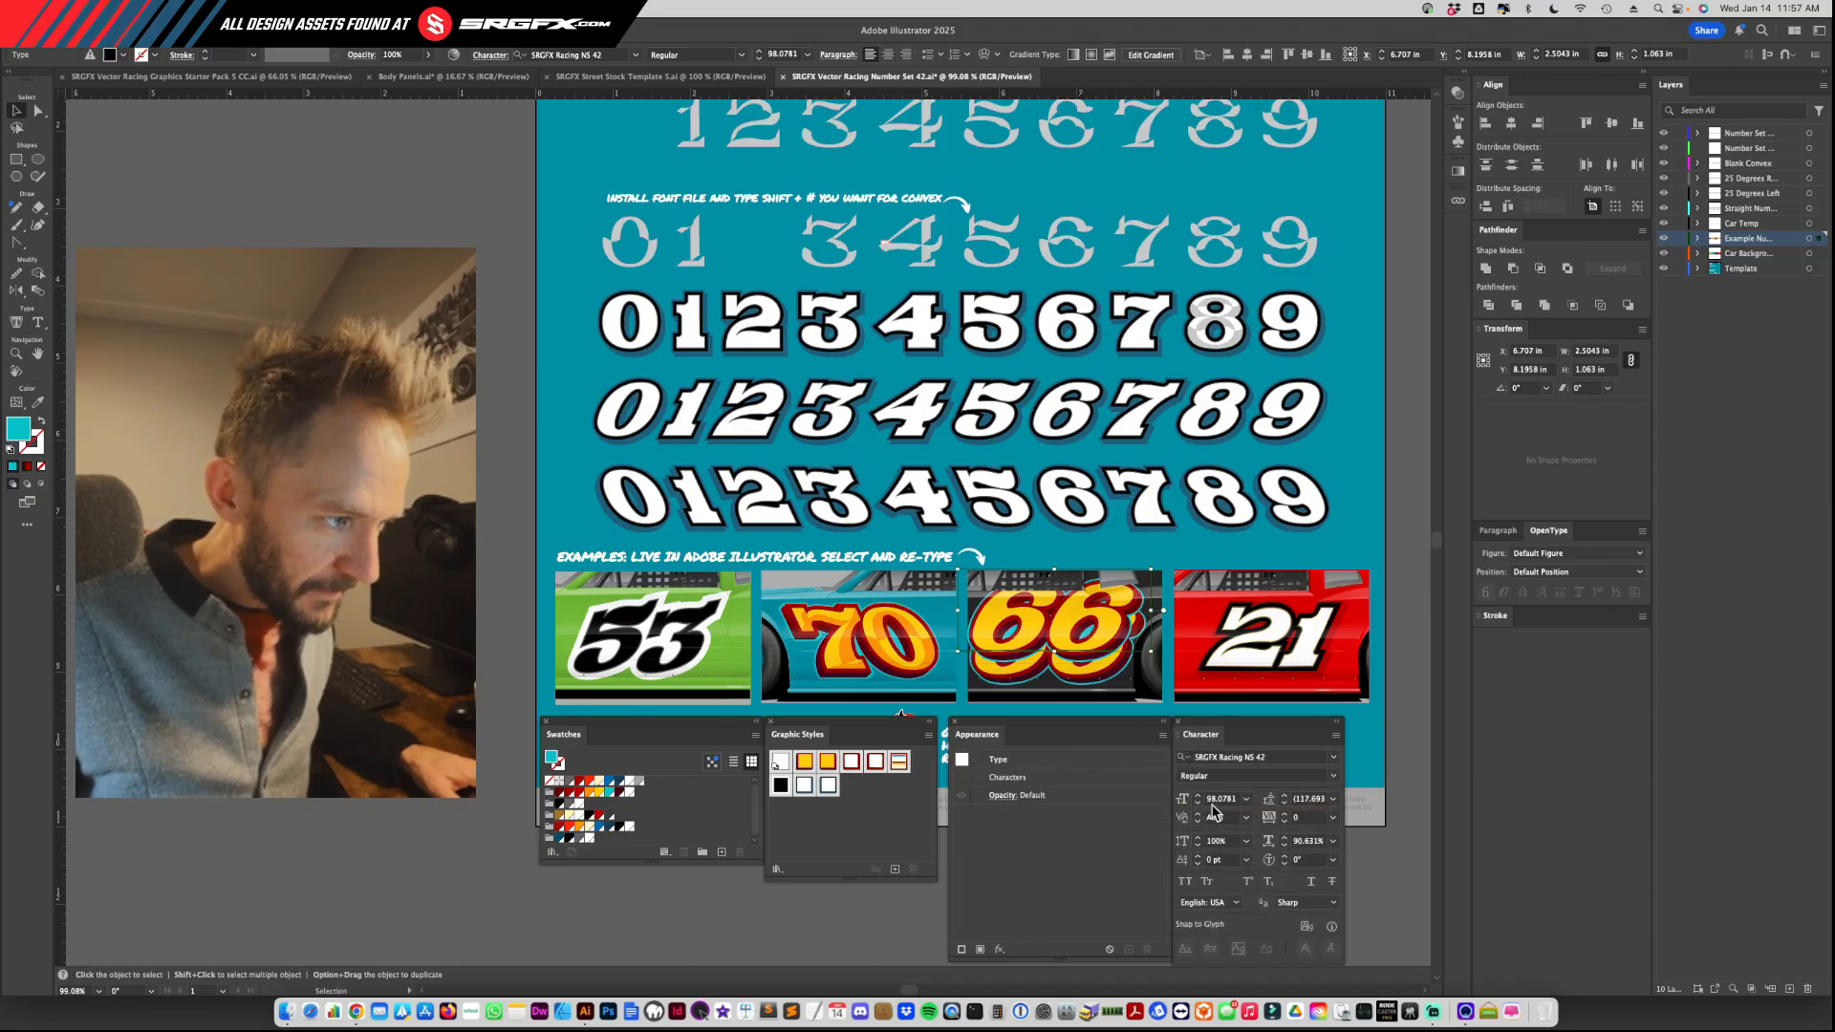
# Step: Replace the copy's text with a single convex 6 and line the overlay up with the black car's first 6
pyautogui.doubleClick(1072, 648)
pyautogui.doubleClick(1070, 640)
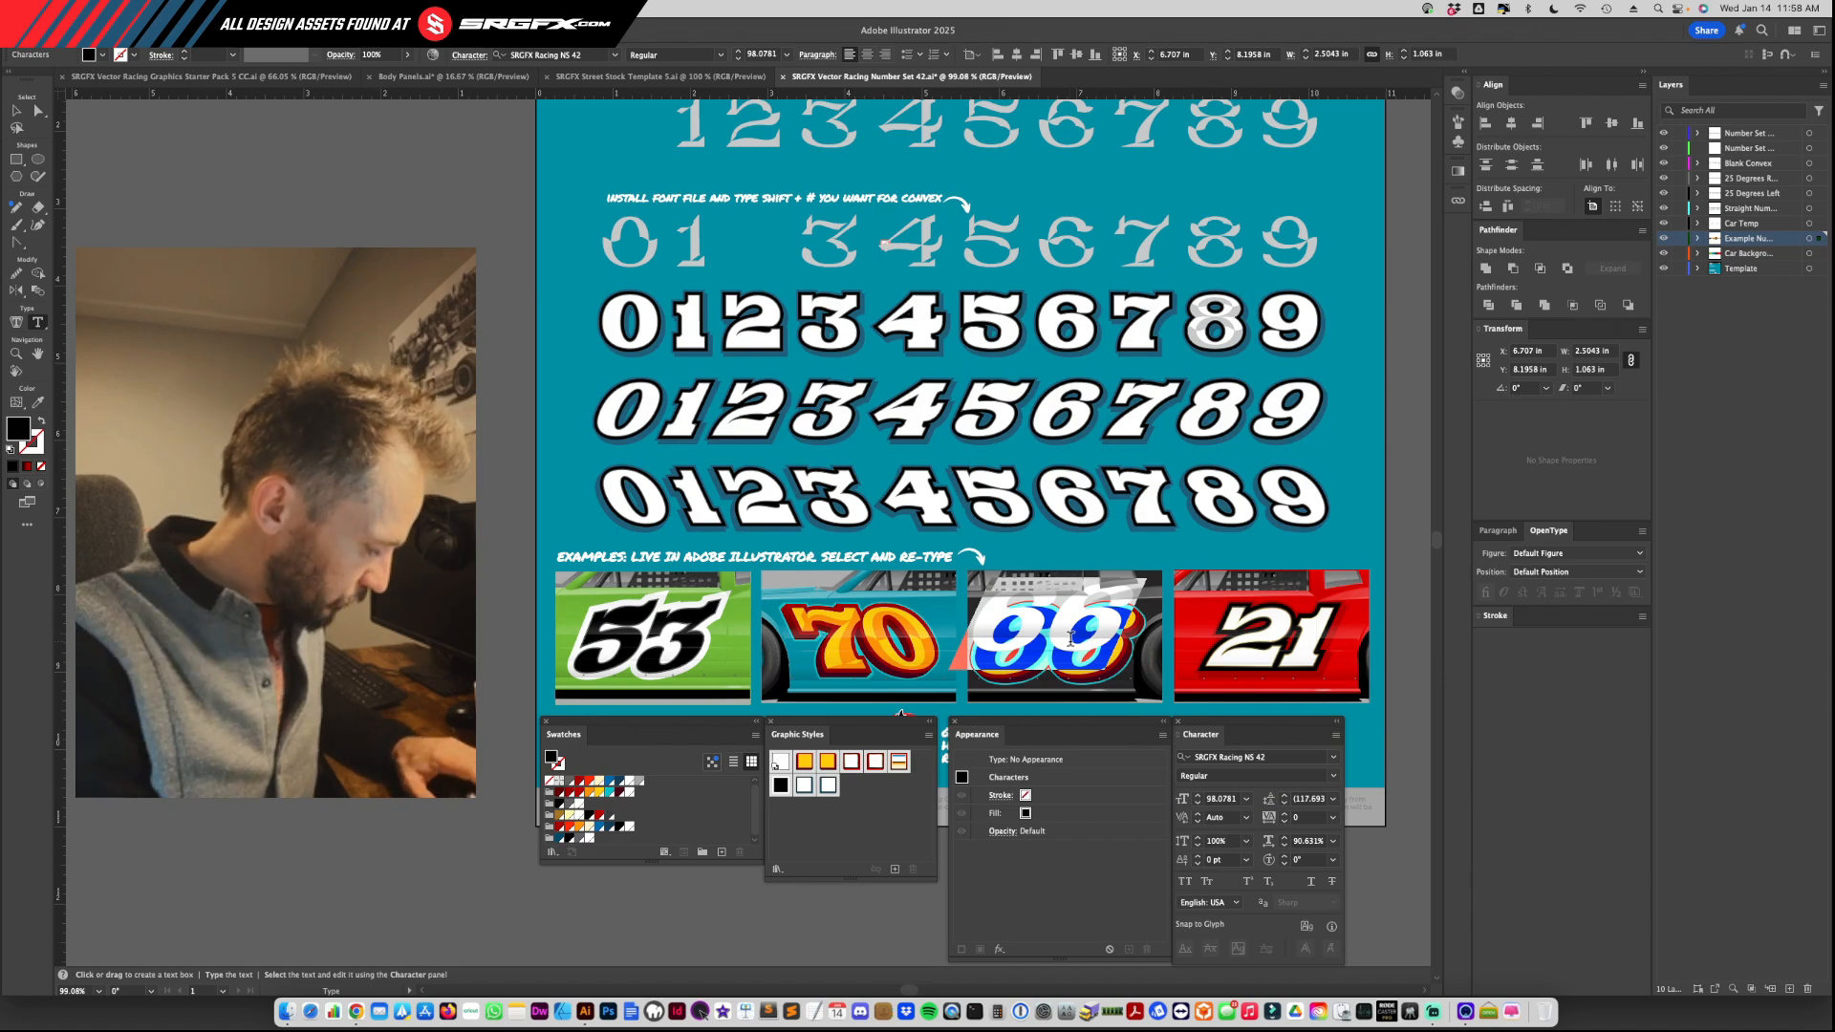
pyautogui.write('36')
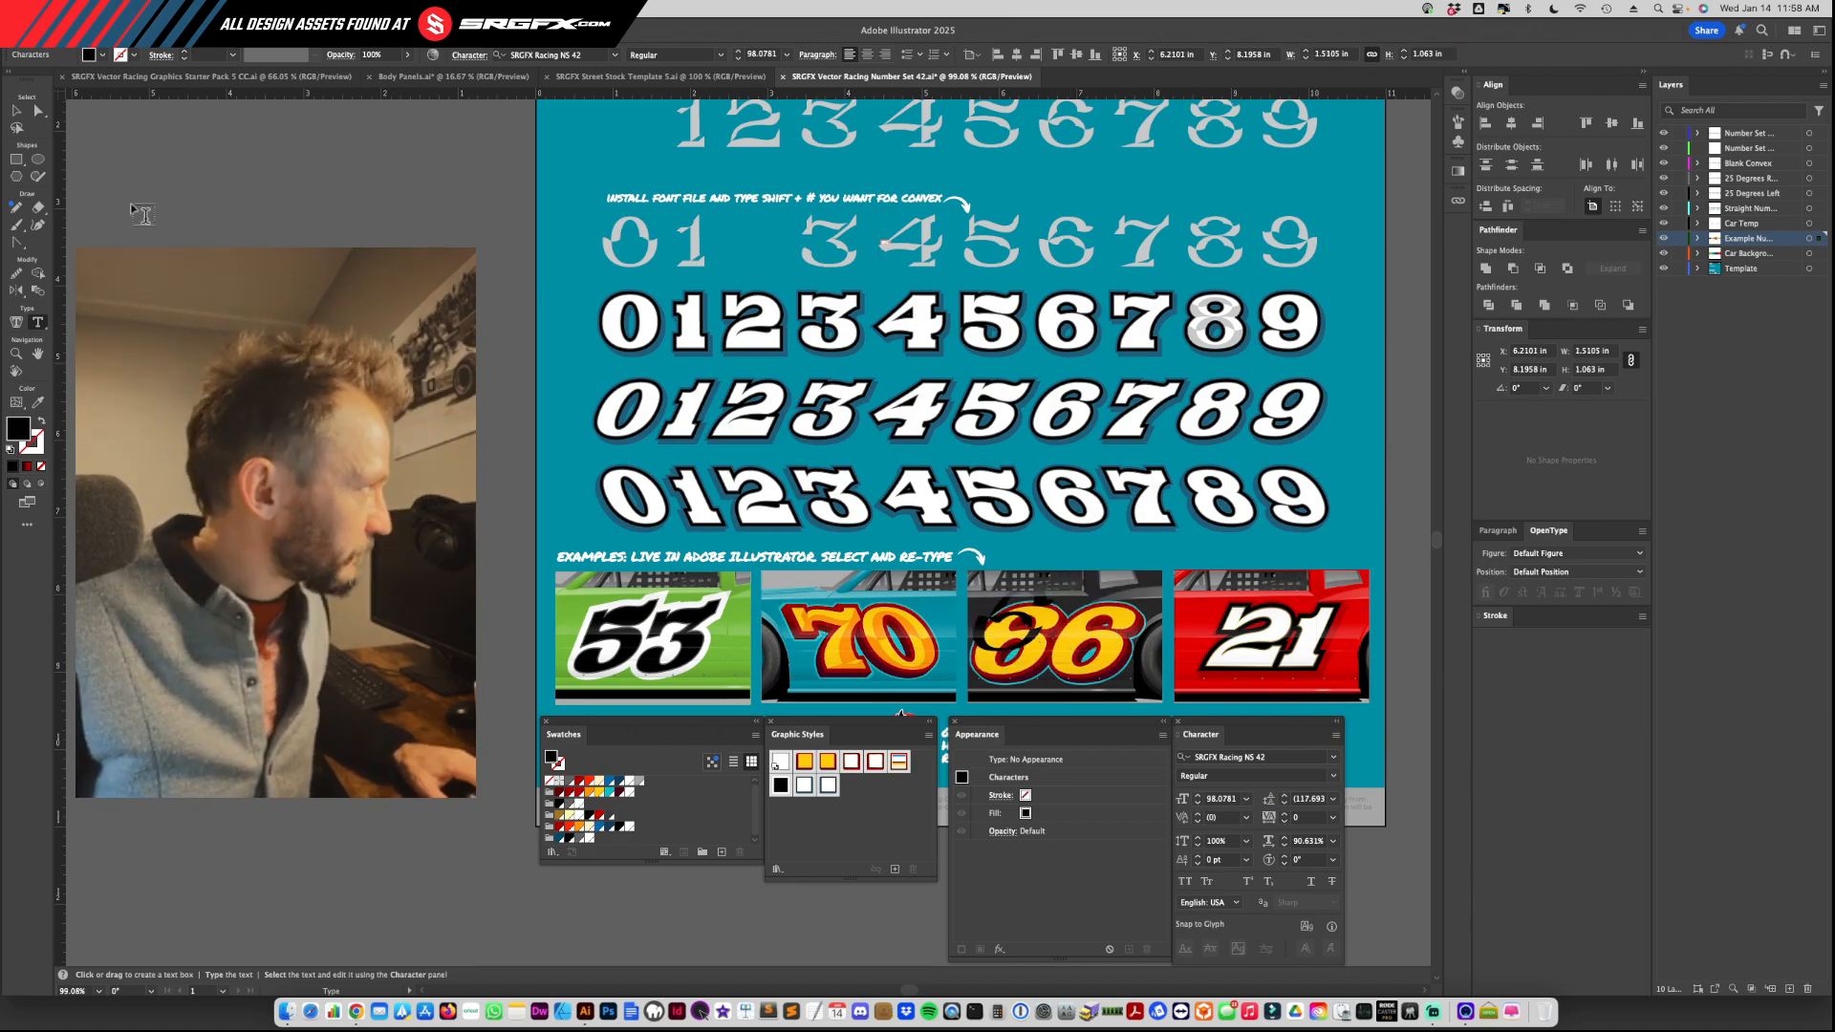
pyautogui.press('Escape')
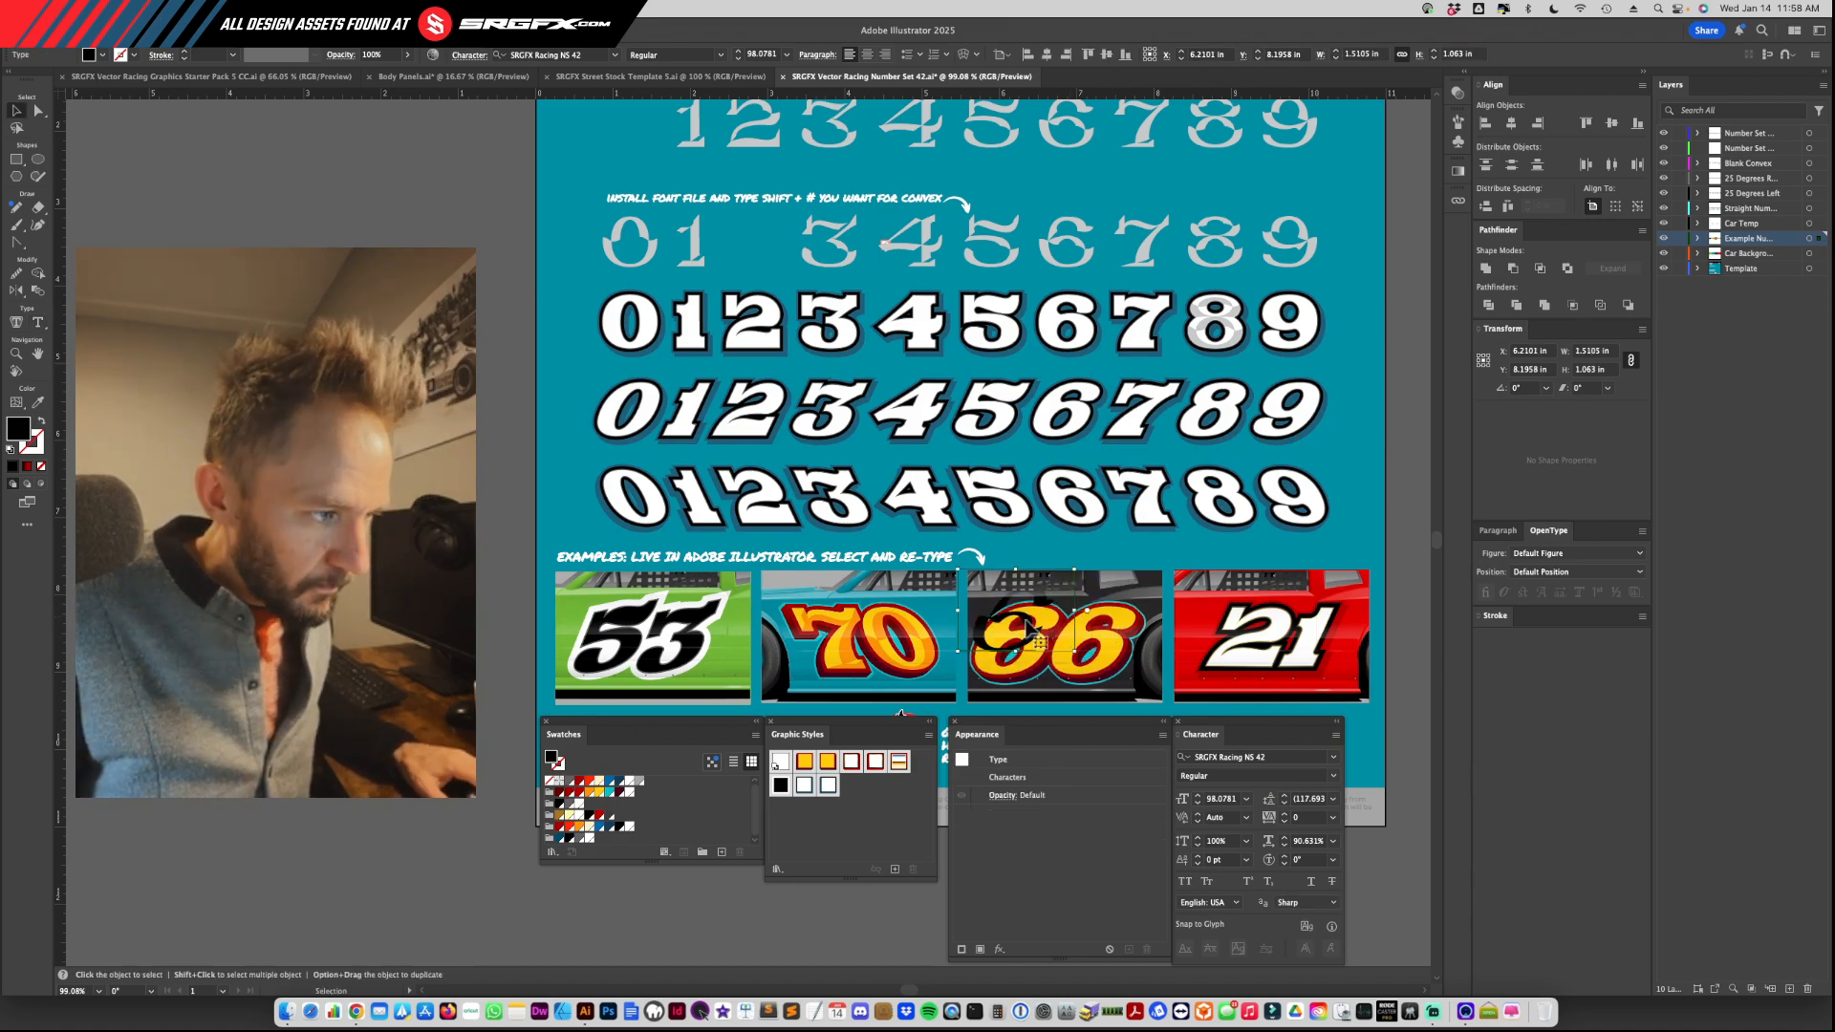
pyautogui.press('super+z')
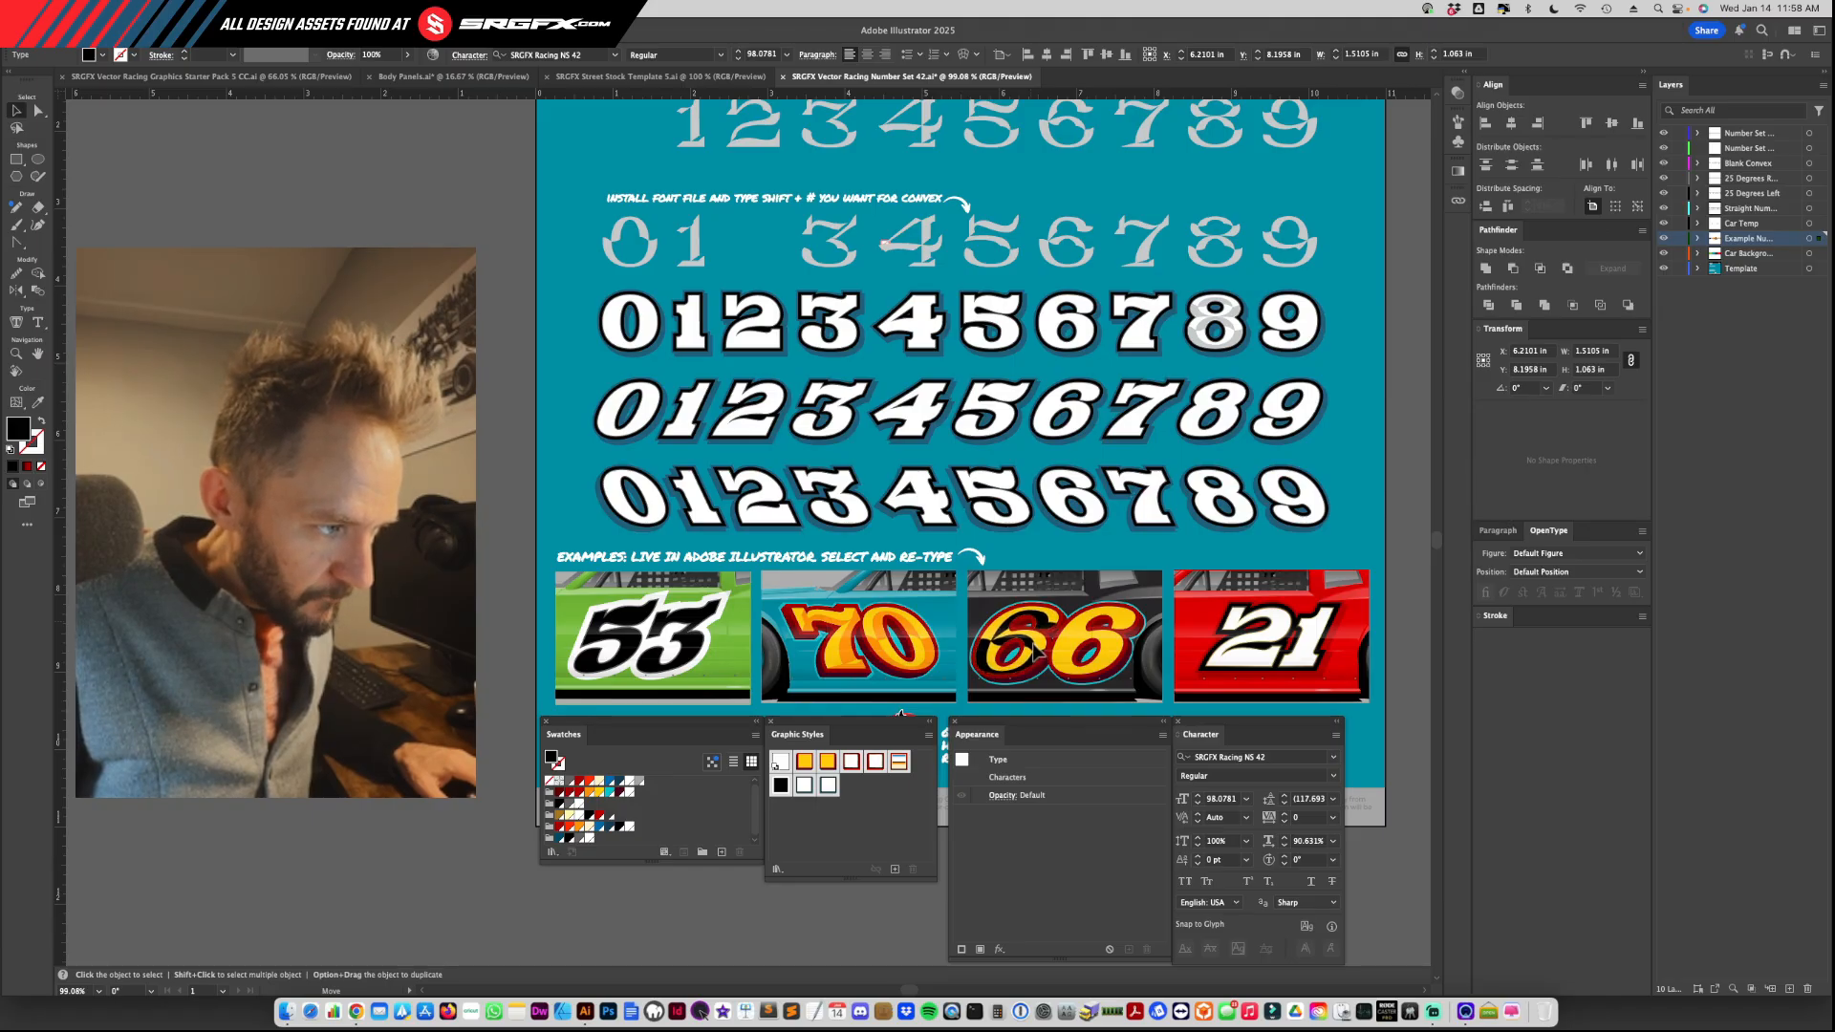
# Step: Fill the convex 6 overlay with orange and duplicate it onto the black car's second 6
pyautogui.click(1034, 650)
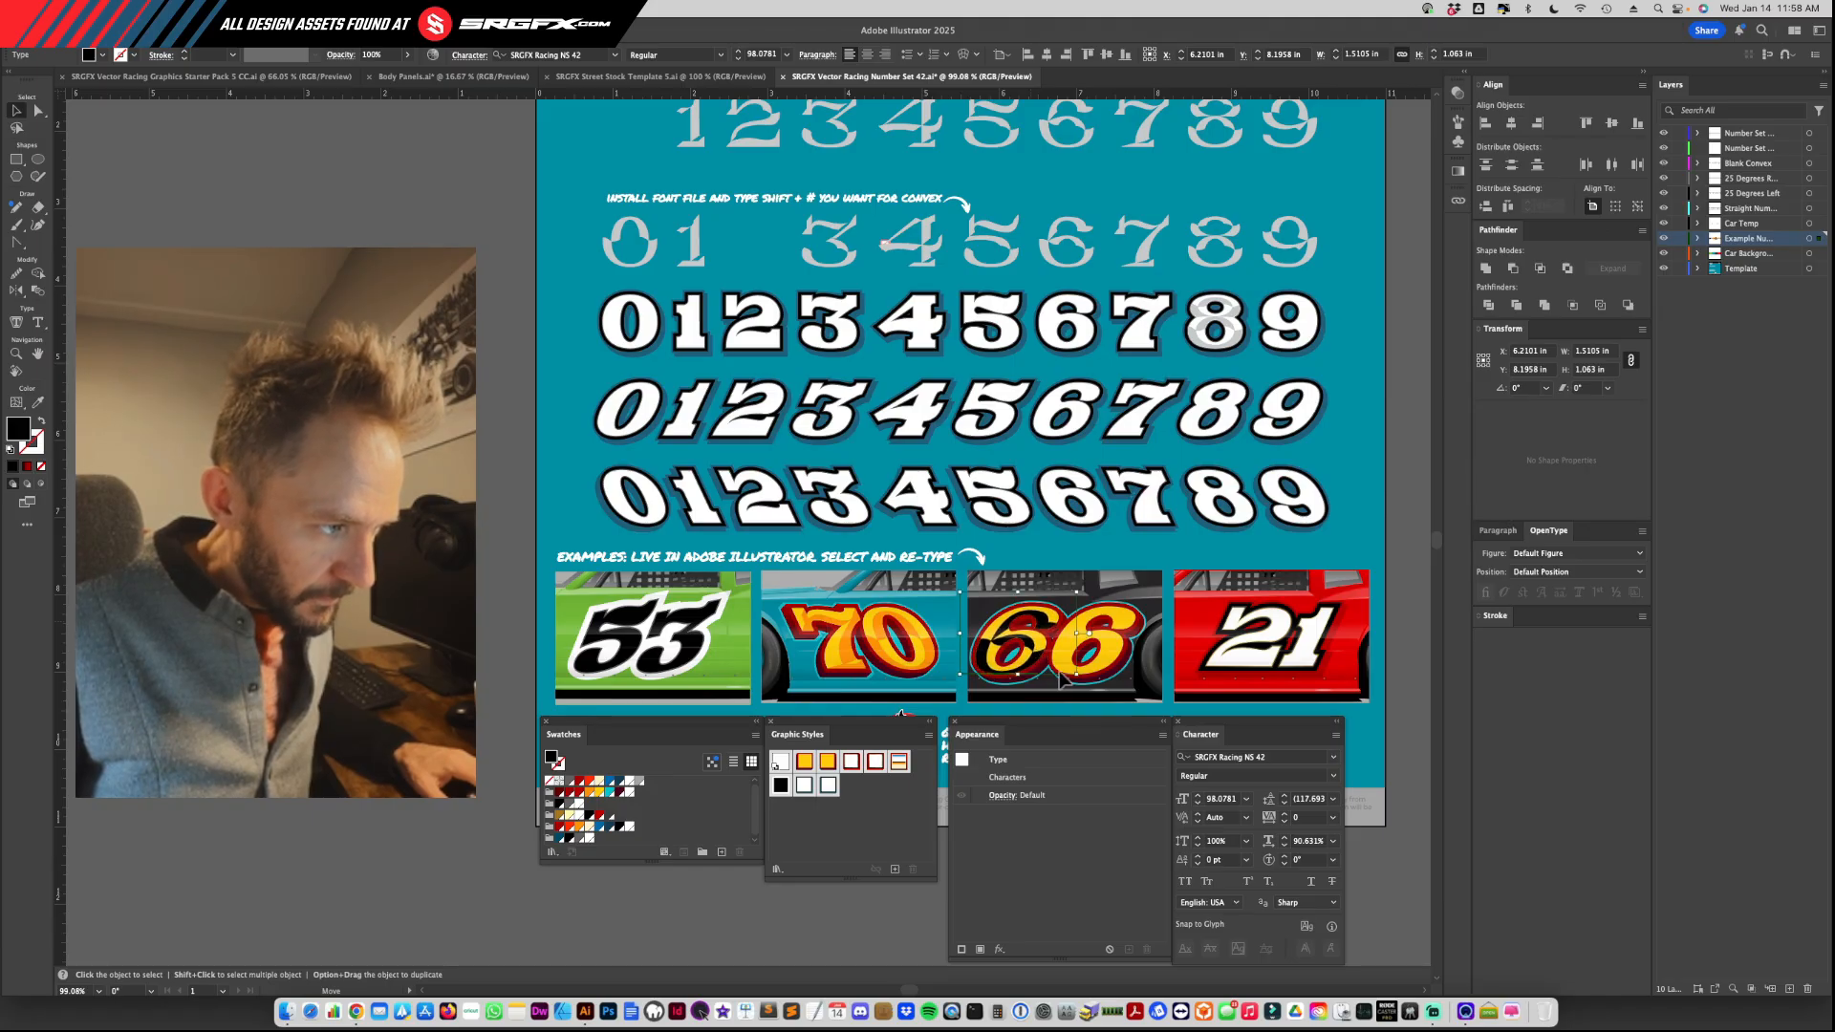
pyautogui.click(588, 793)
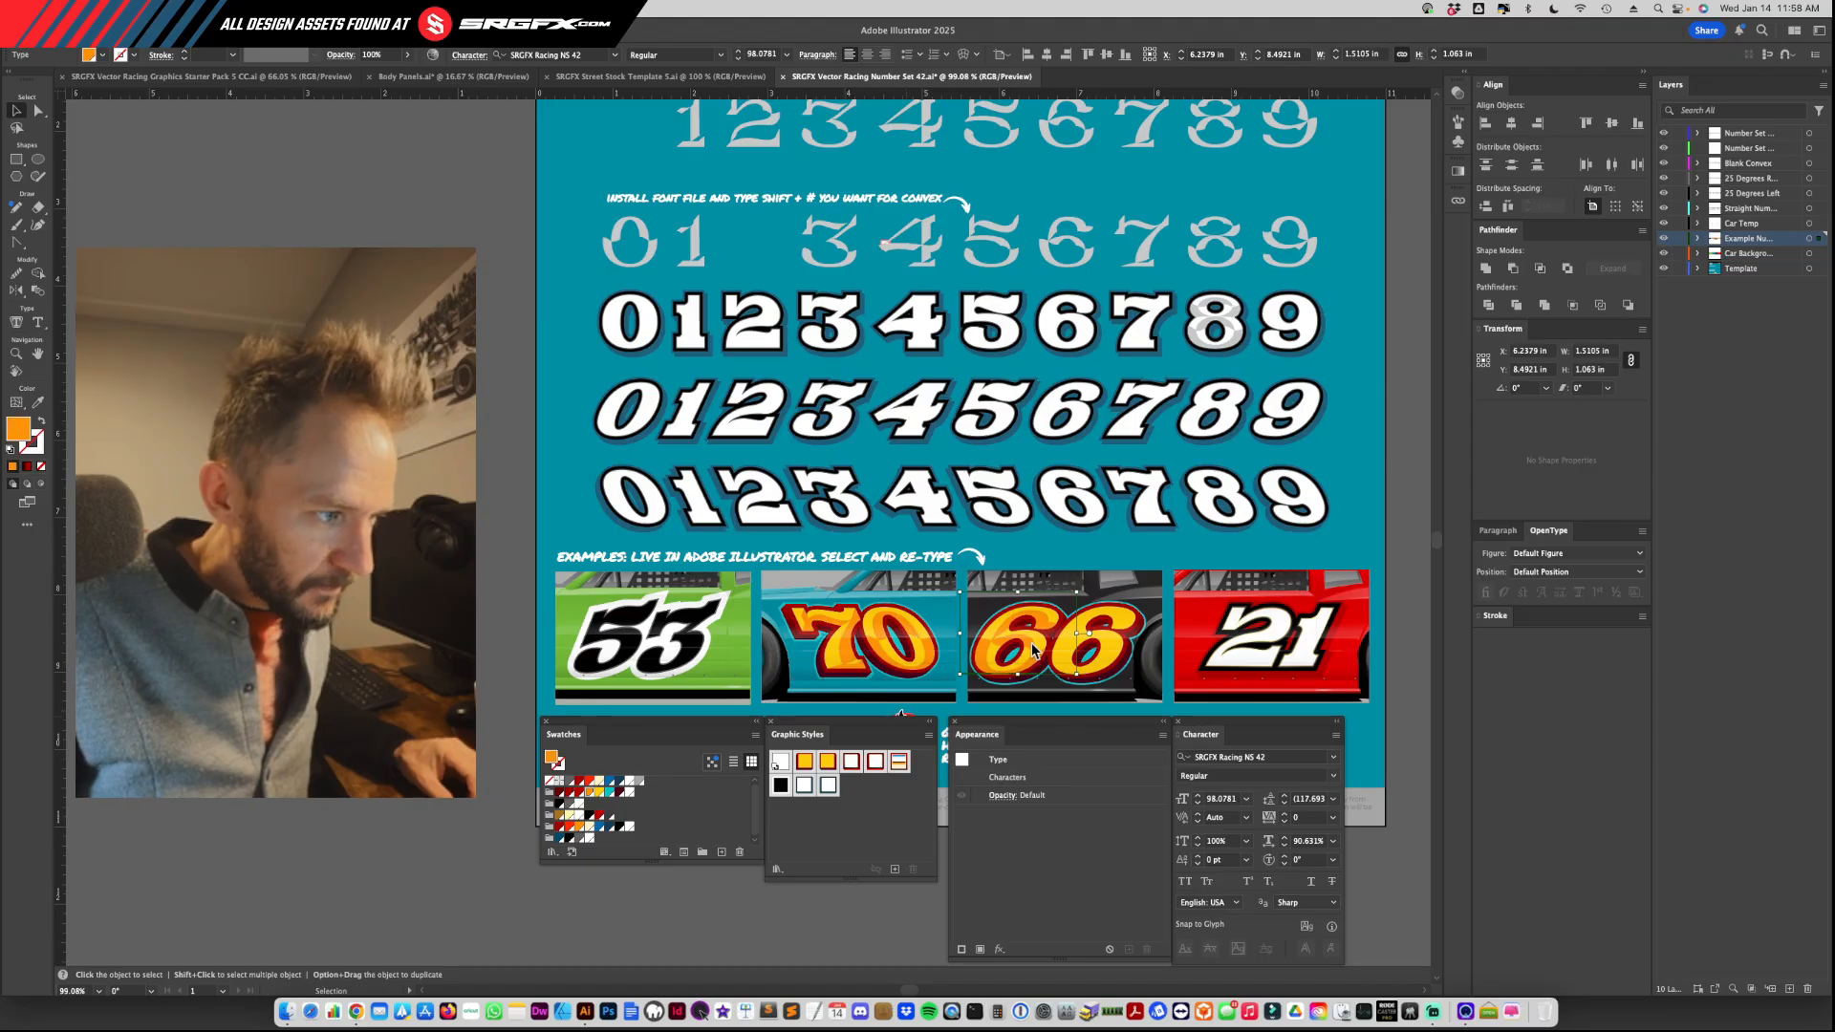
pyautogui.moveTo(1031, 643); pyautogui.dragTo(1110, 651)
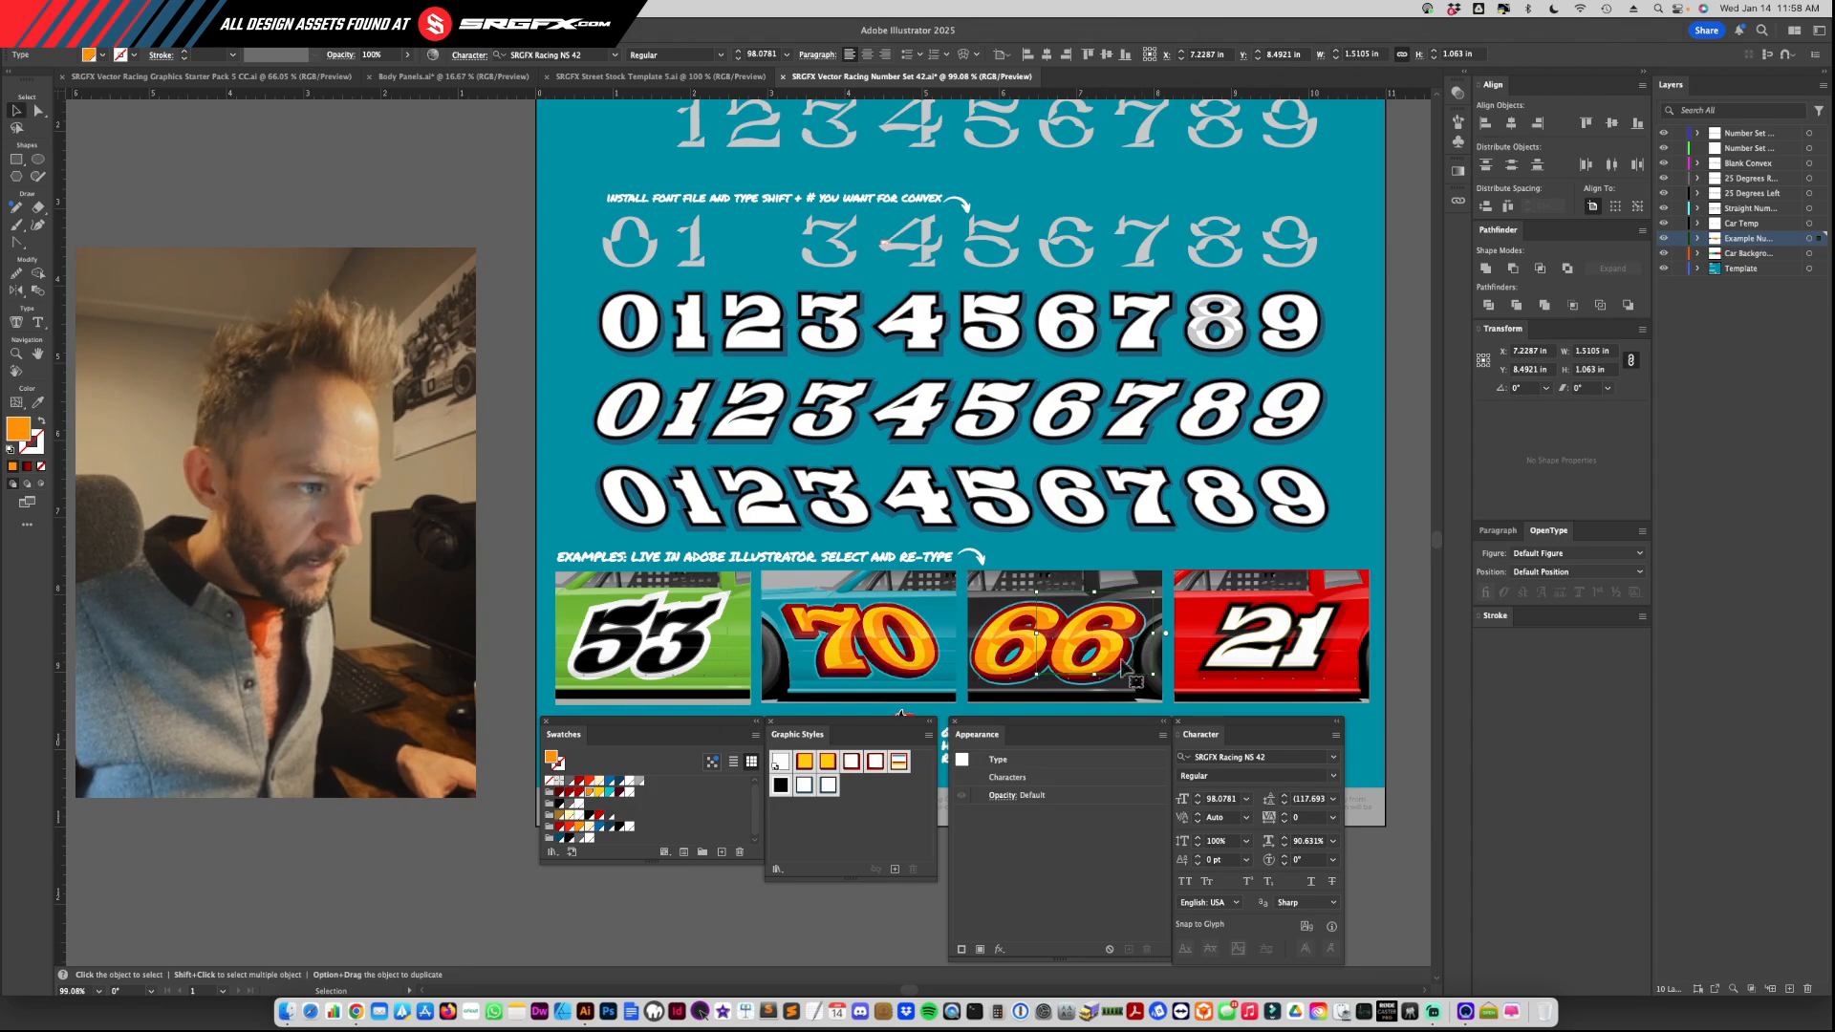
# Step: Replace the red car's 21 with the number 47 as live text
pyautogui.click(1267, 639)
pyautogui.doubleClick(1281, 641)
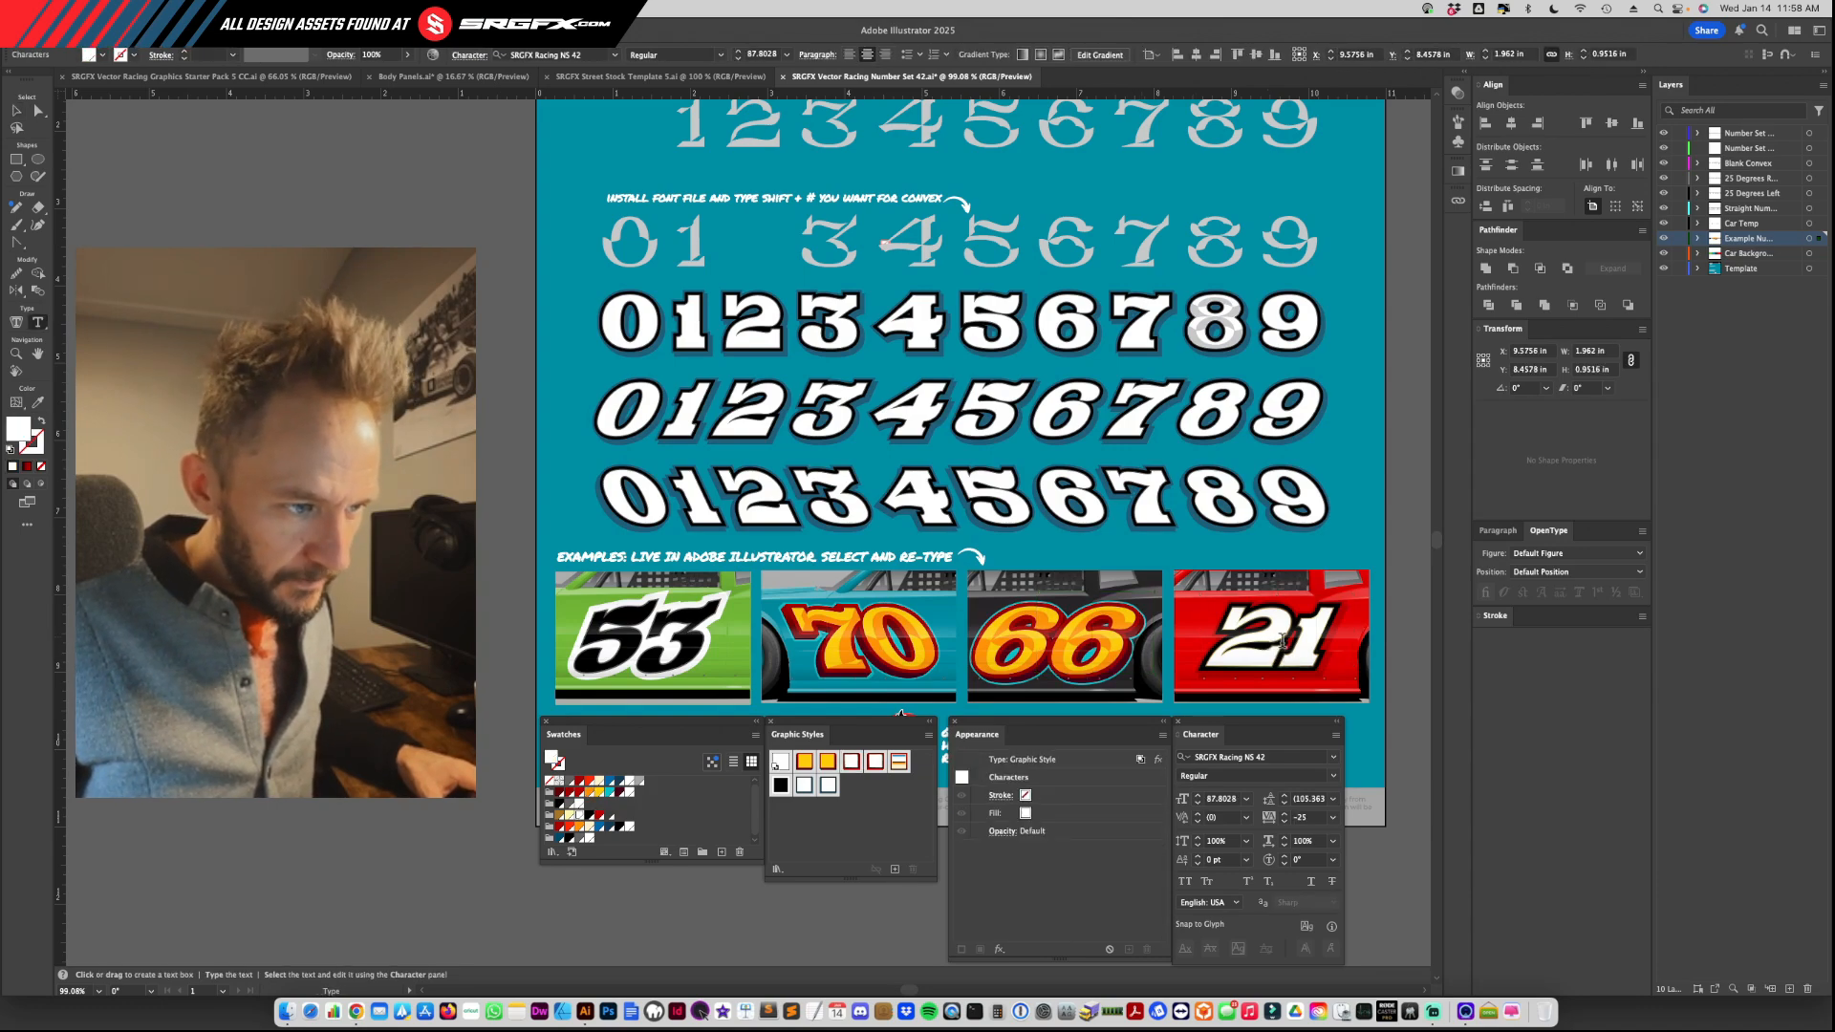
pyautogui.press('super+a')
pyautogui.click(1330, 618)
pyautogui.press('super+a')
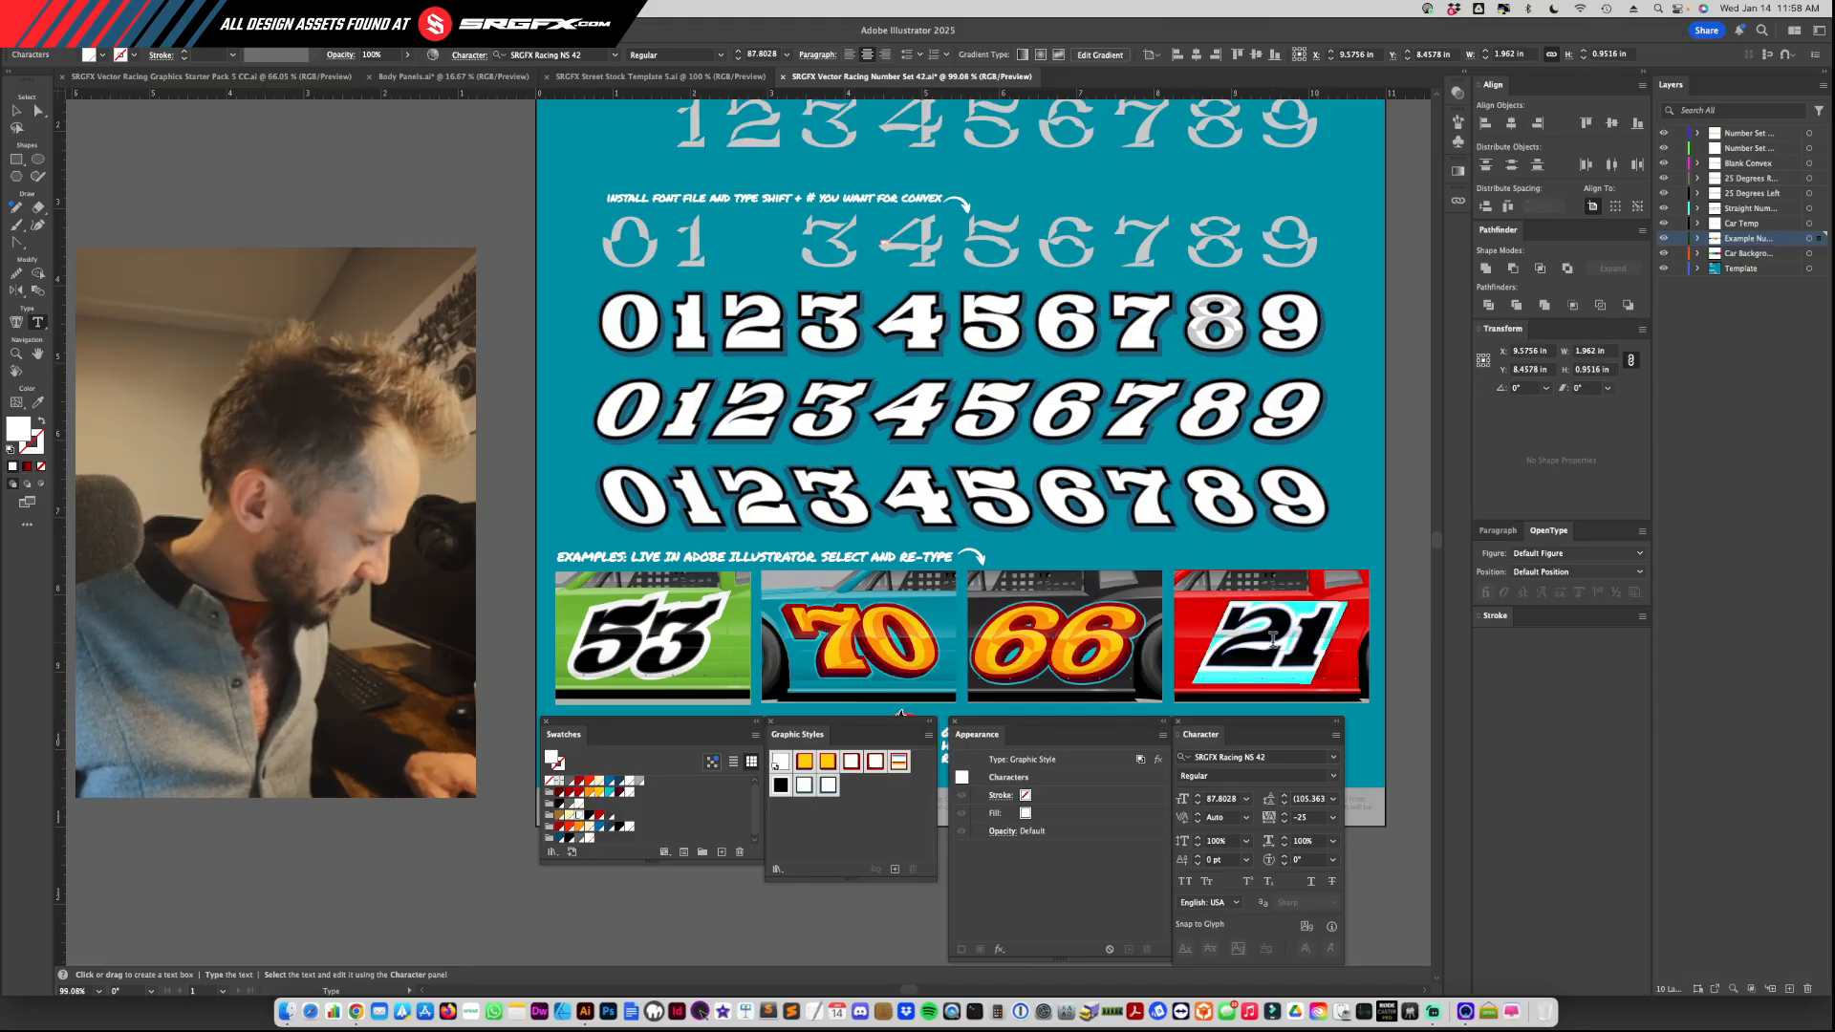
pyautogui.write('42')
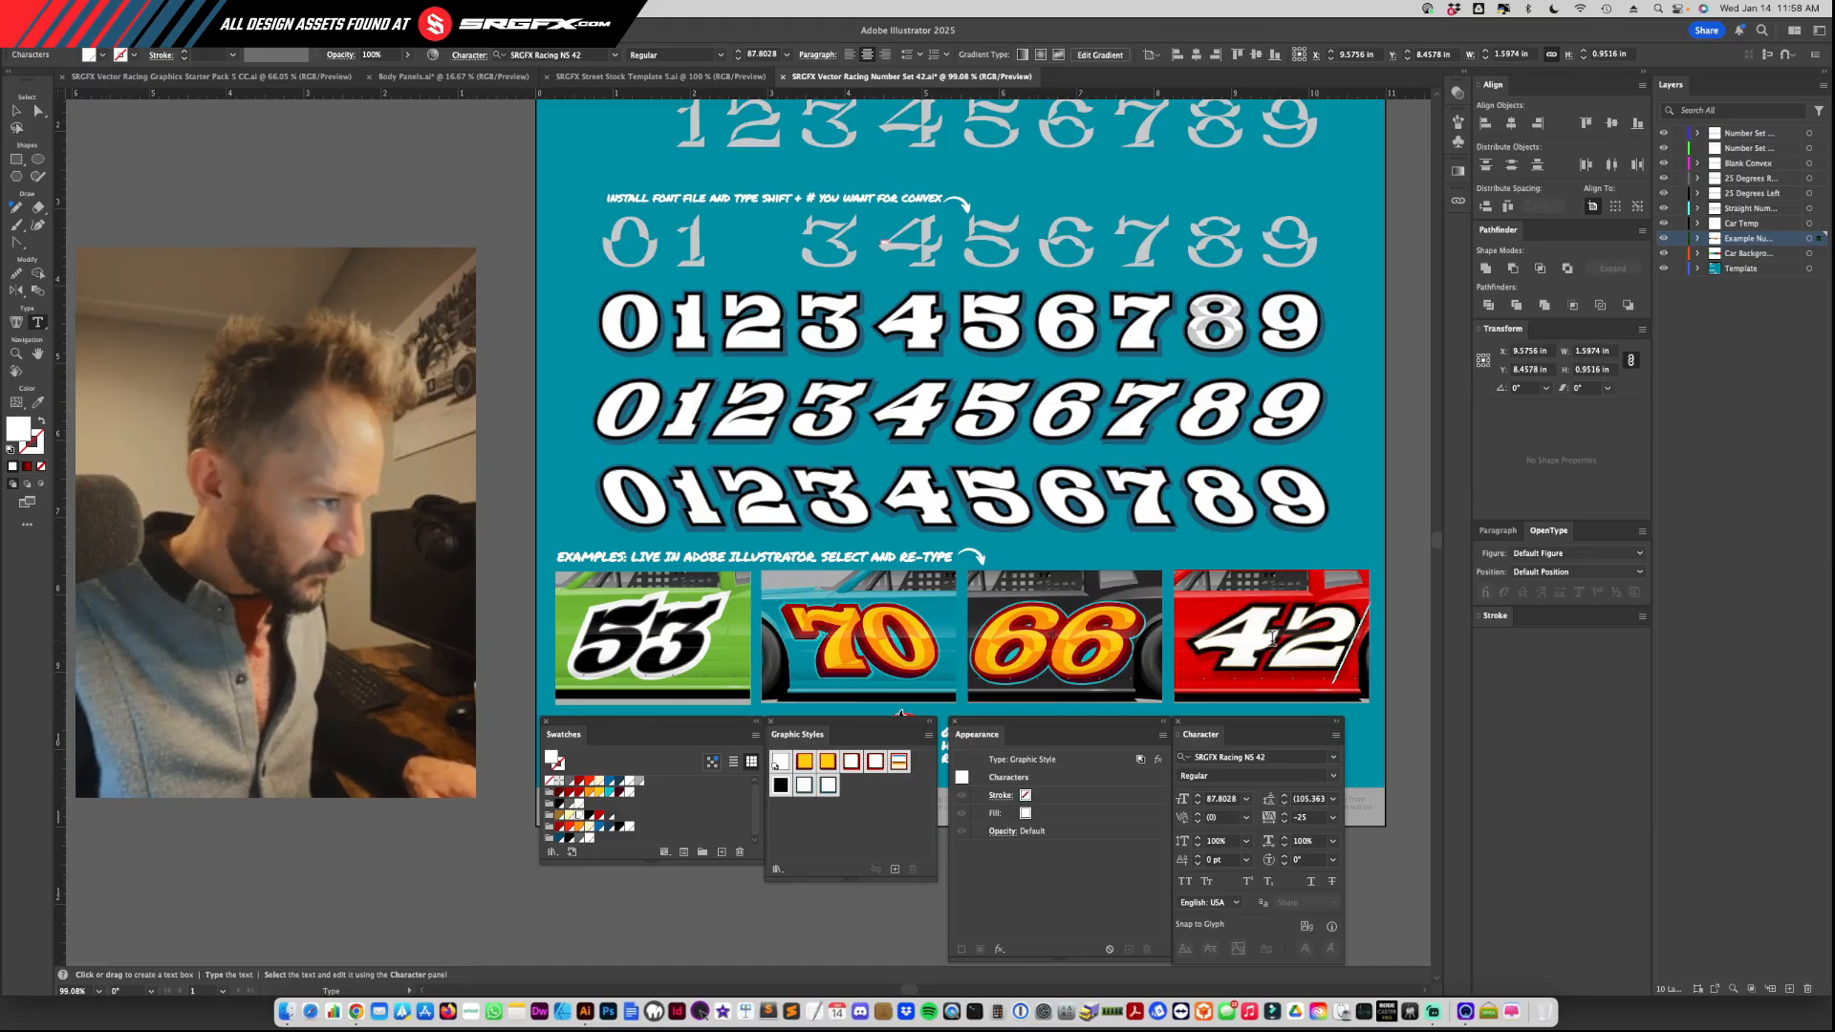
pyautogui.press('BackSpace')
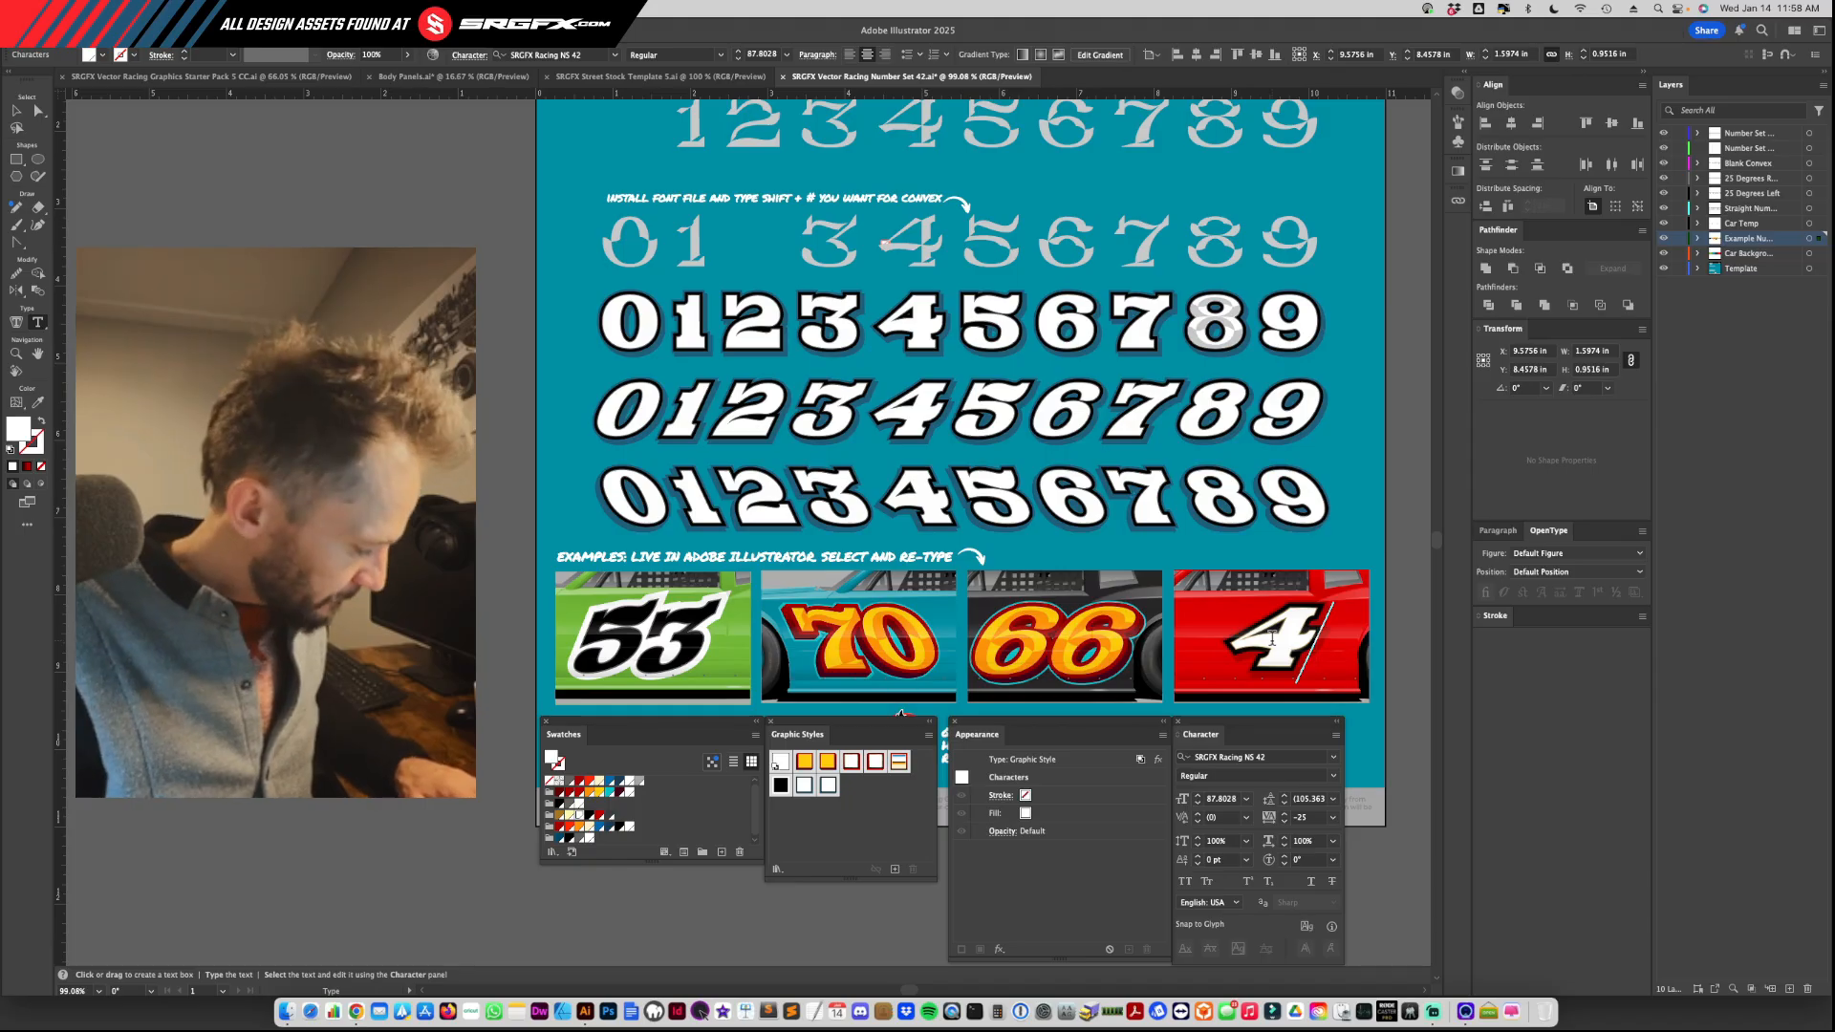
pyautogui.write('6')
pyautogui.press('BackSpace')
pyautogui.write('7')
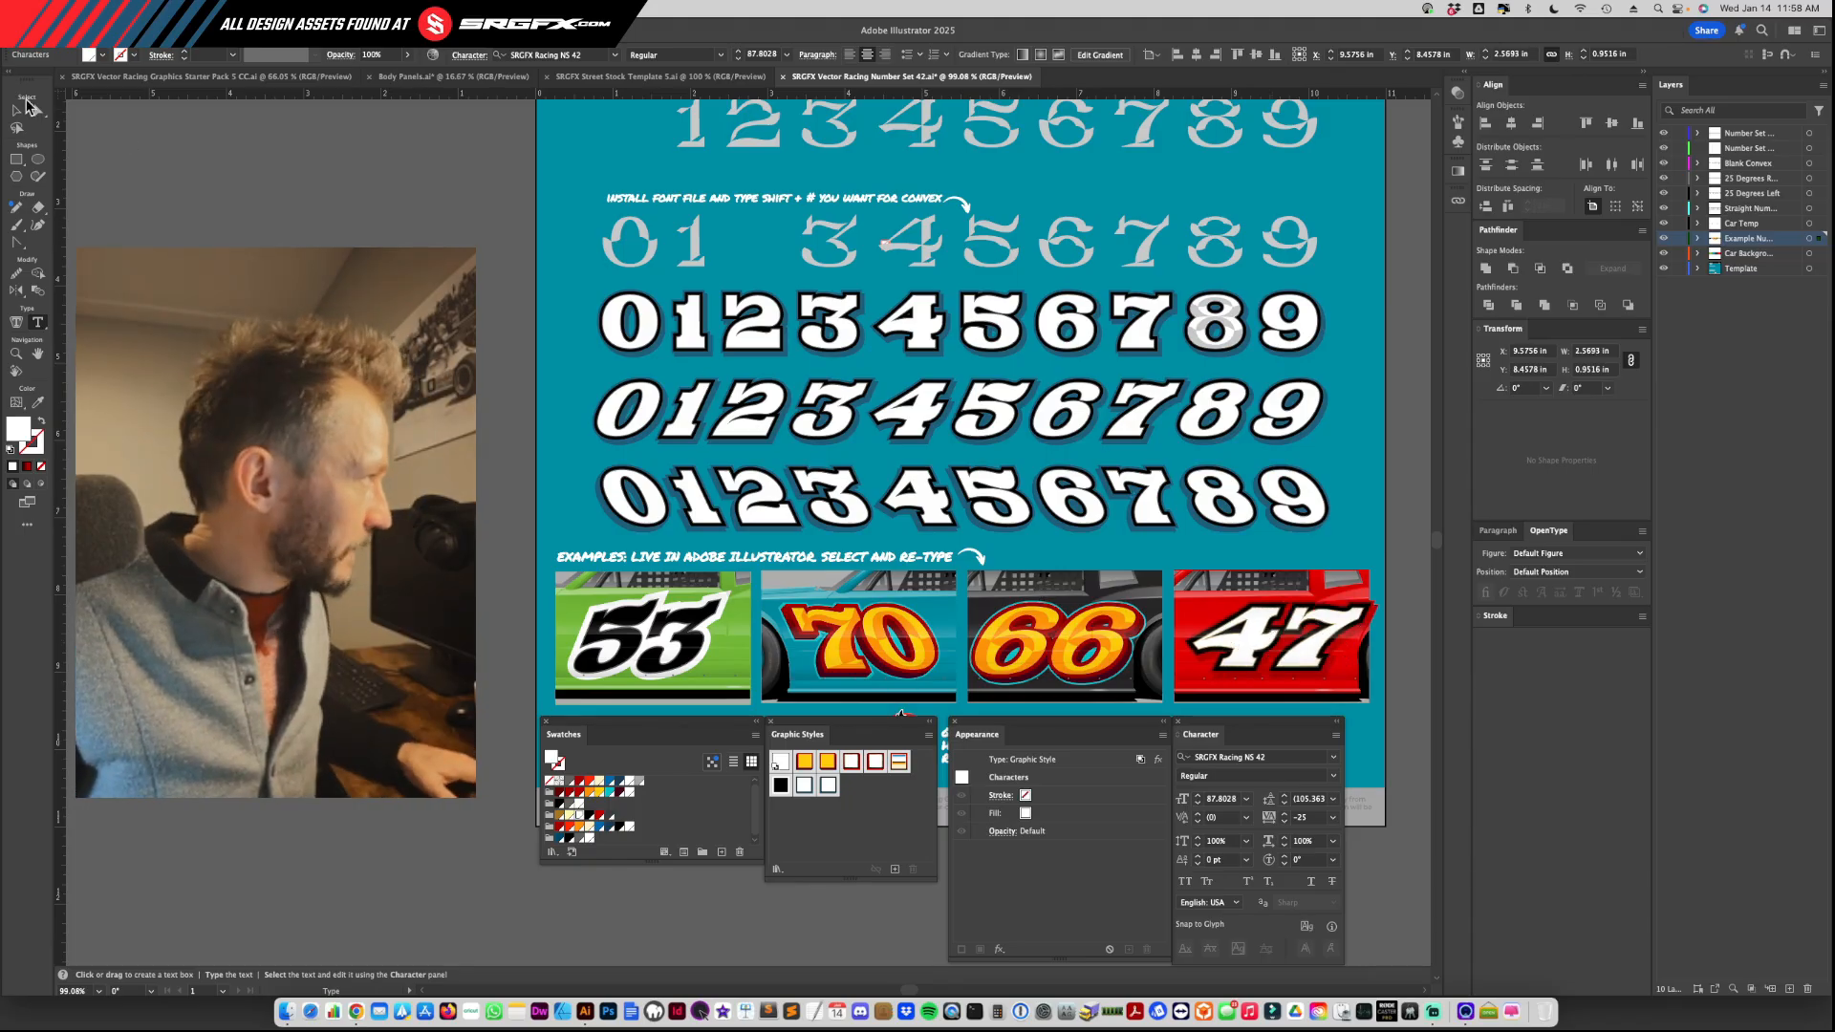
# Step: Shift the red car's 47 slightly left to centre it on the door and apply the white-and-orange gradient graphic style
pyautogui.click(27, 105)
pyautogui.click(1314, 666)
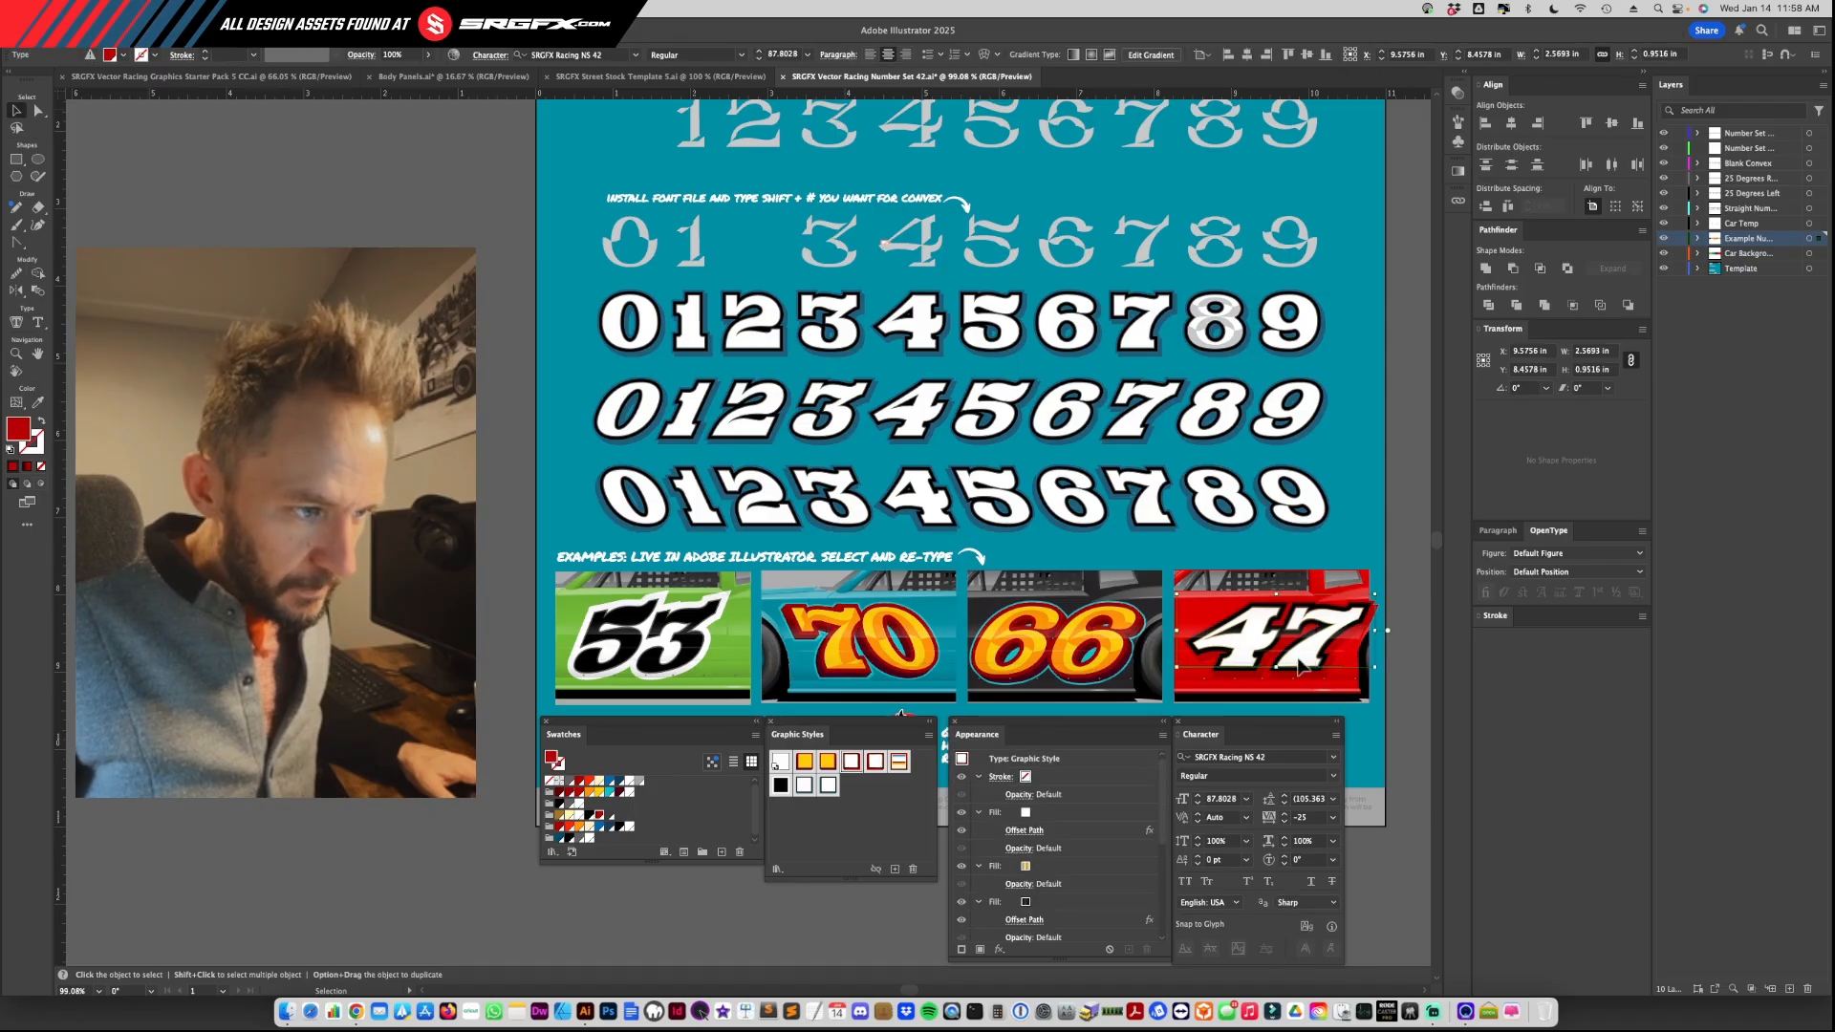
pyautogui.moveTo(1308, 666); pyautogui.dragTo(1300, 665)
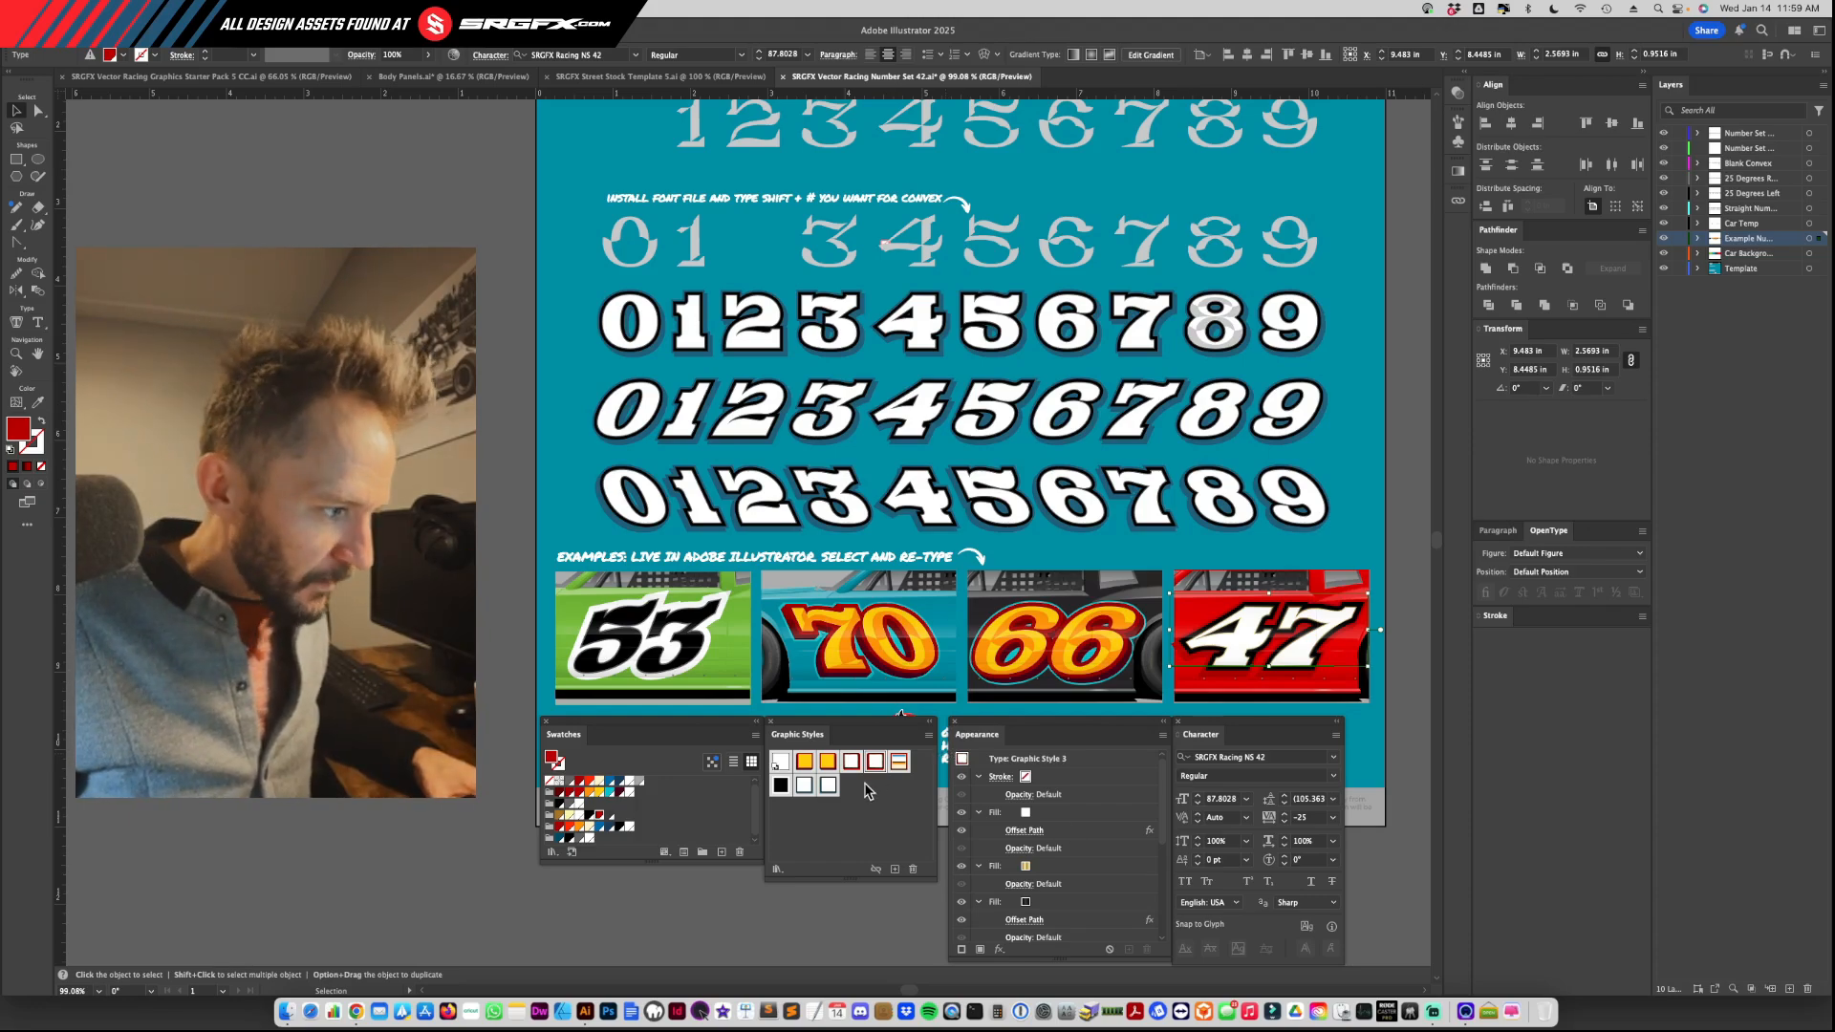
pyautogui.click(898, 761)
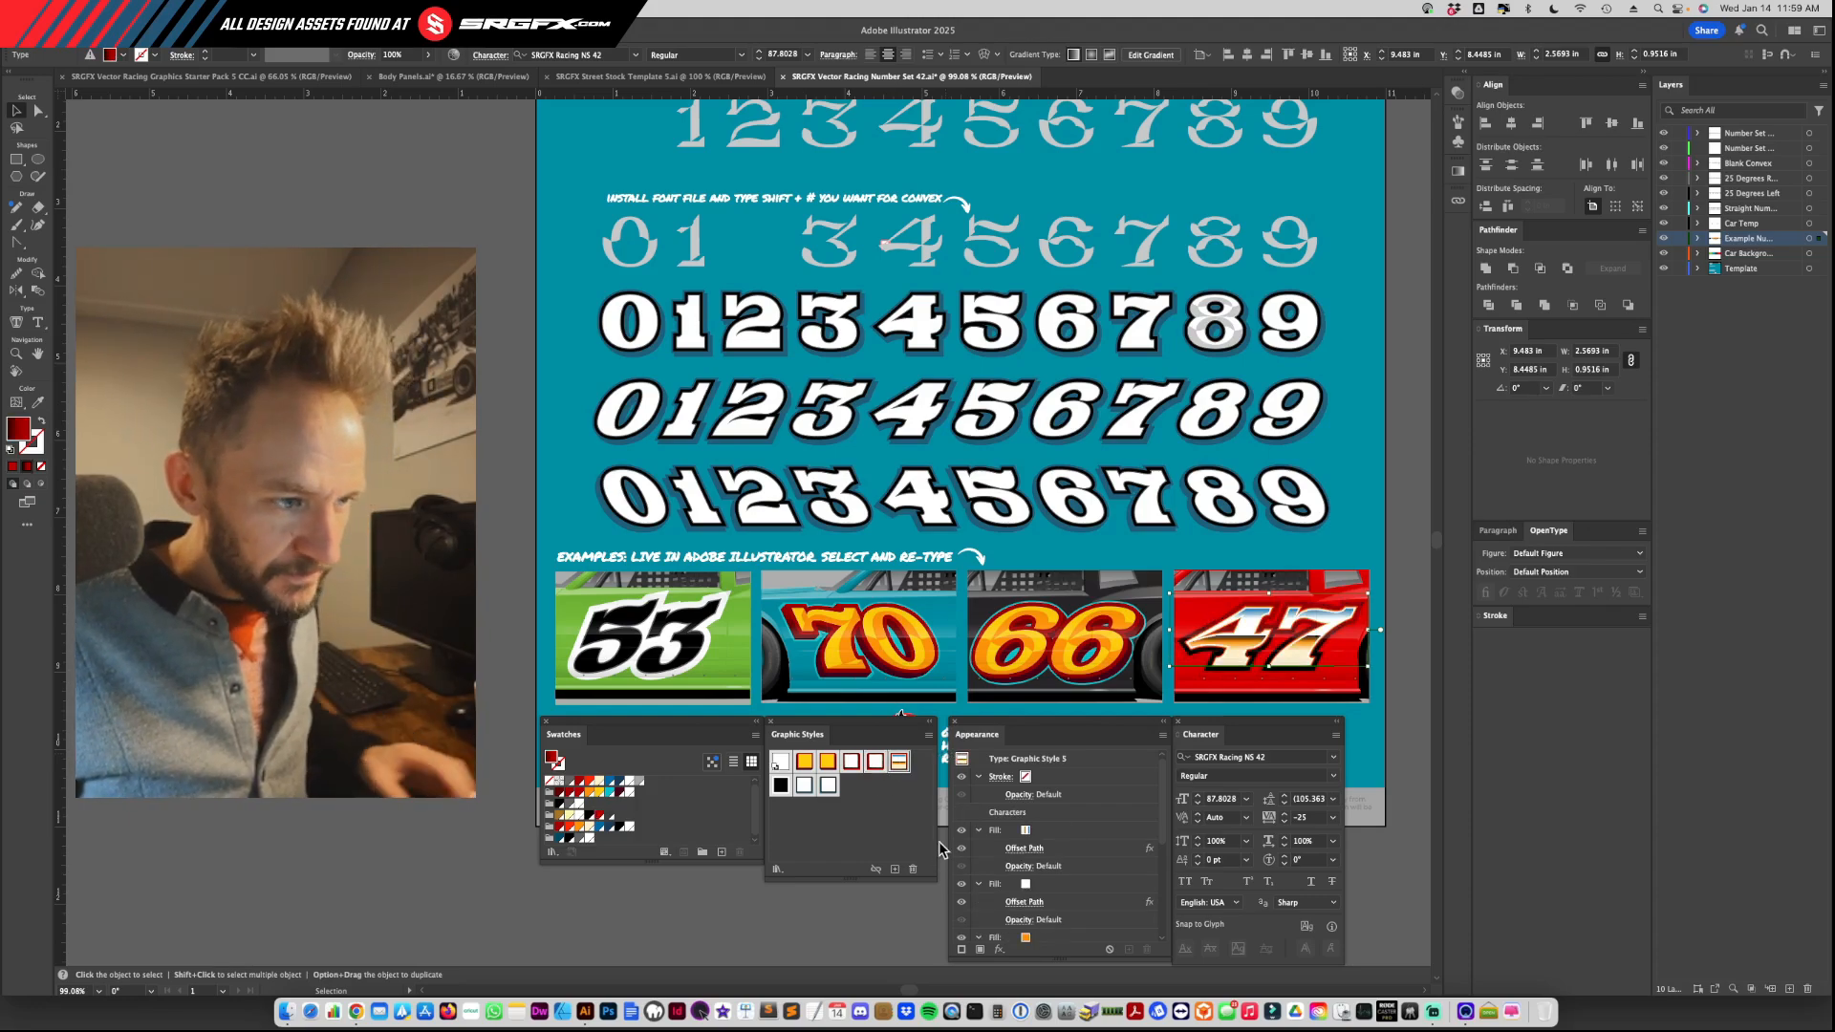